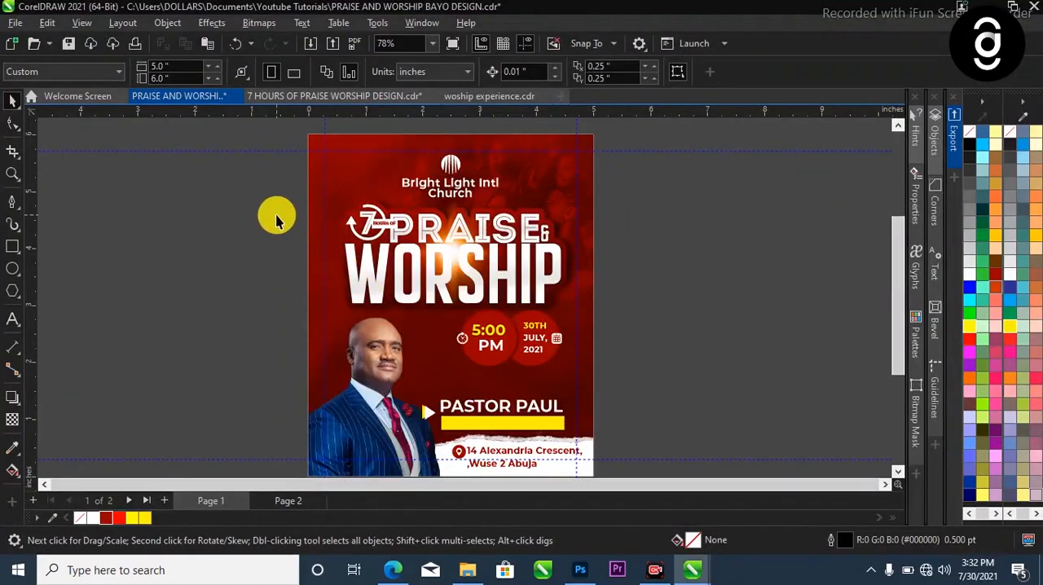
Insert a new blank page after page 1 and set its height to 6 inches
key("F4")
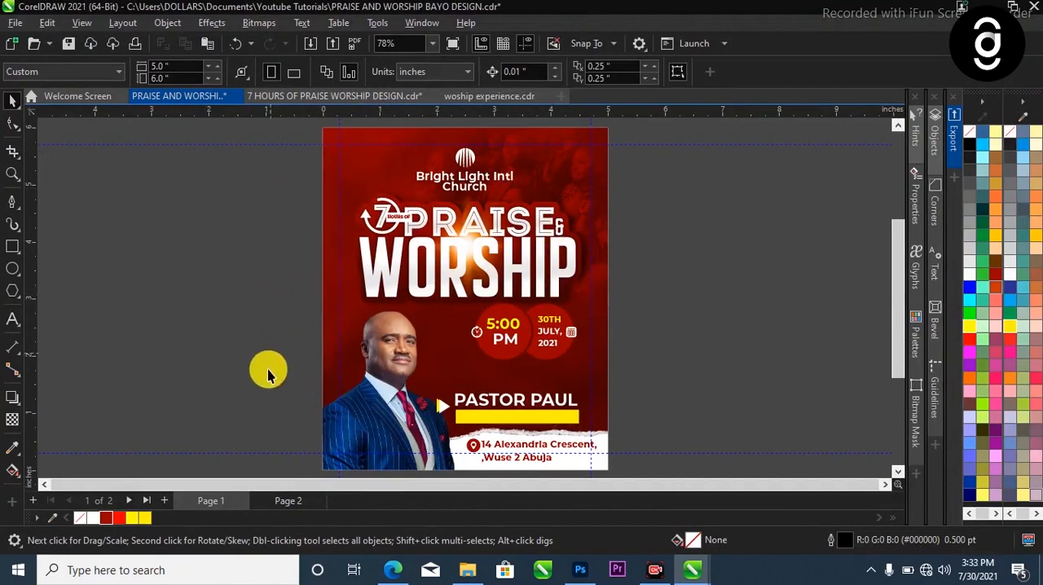
left_click(164, 501)
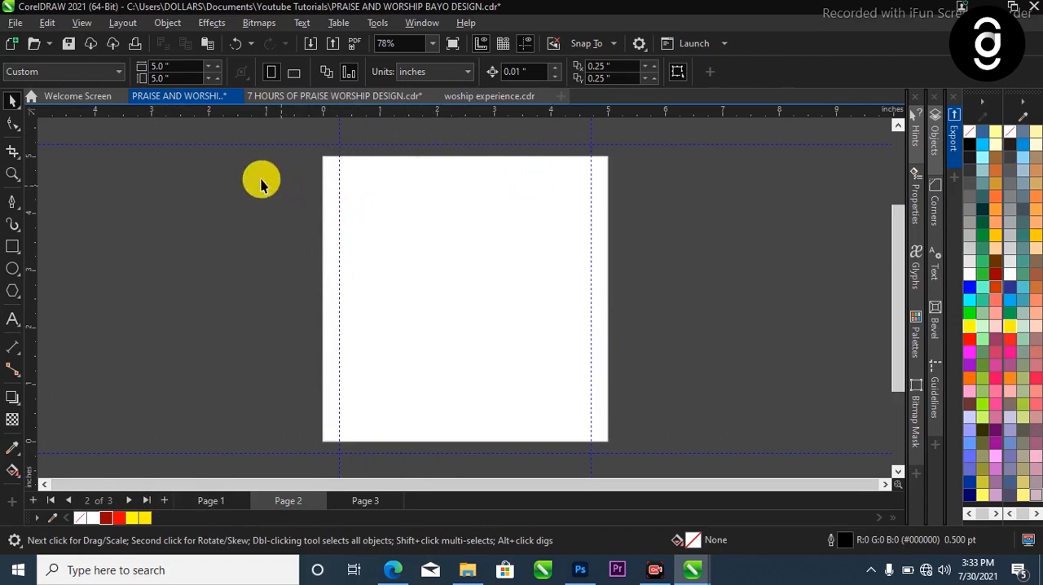
left_click(176, 66)
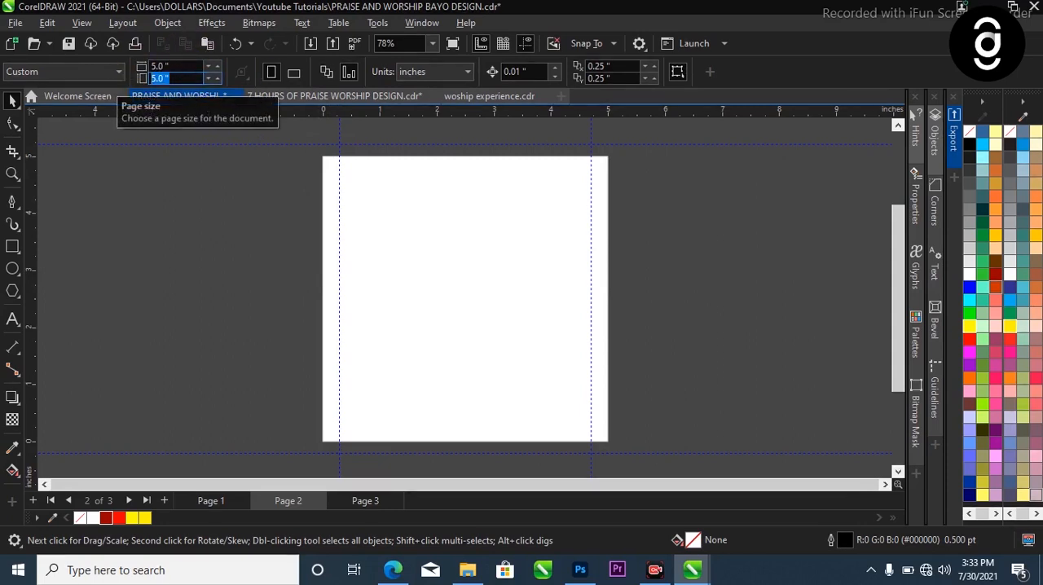
type("6")
key("Return")
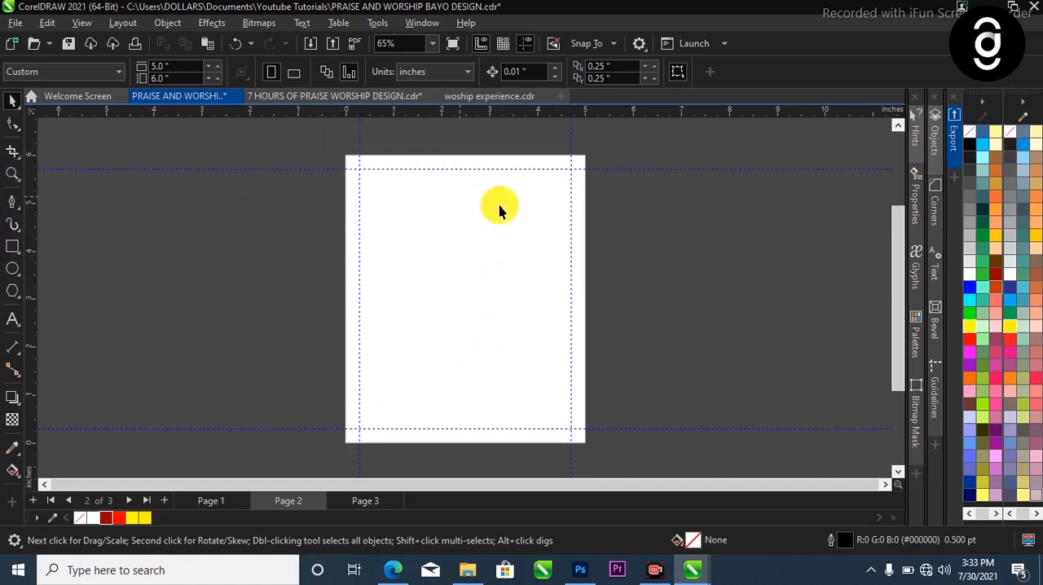
Draw a rectangle beside the blank page, resize it to 5 by 6 inches and center it on the page
left_click(12, 248)
left_click_drag(181, 158, 388, 427)
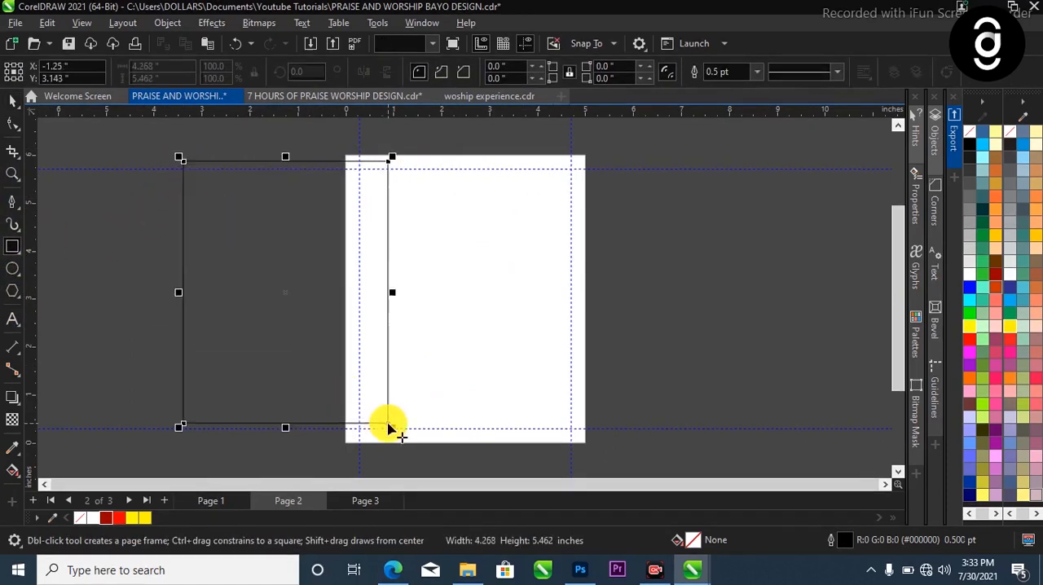
left_click(12, 102)
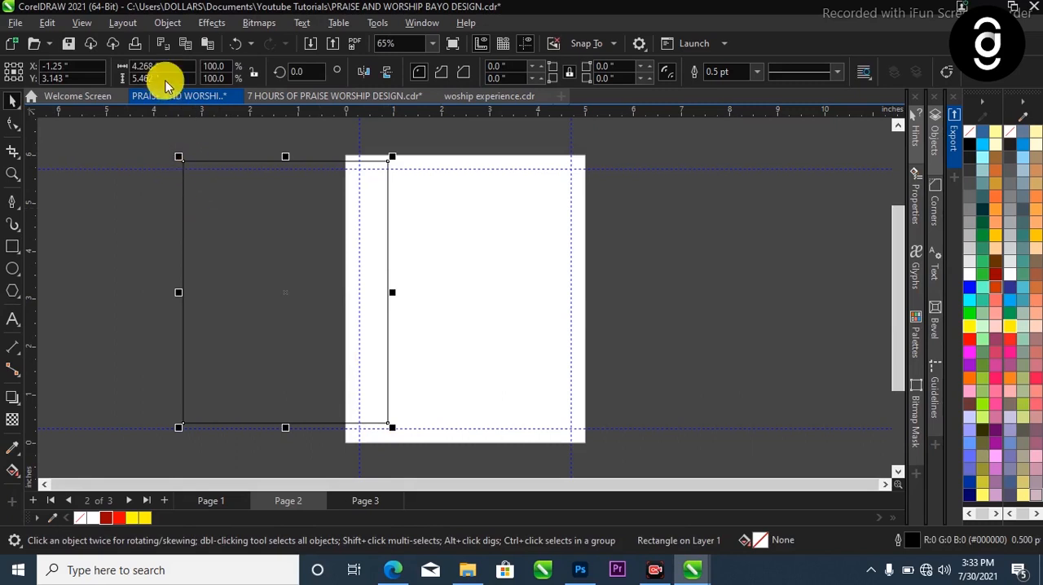
left_click_drag(177, 67, 129, 67)
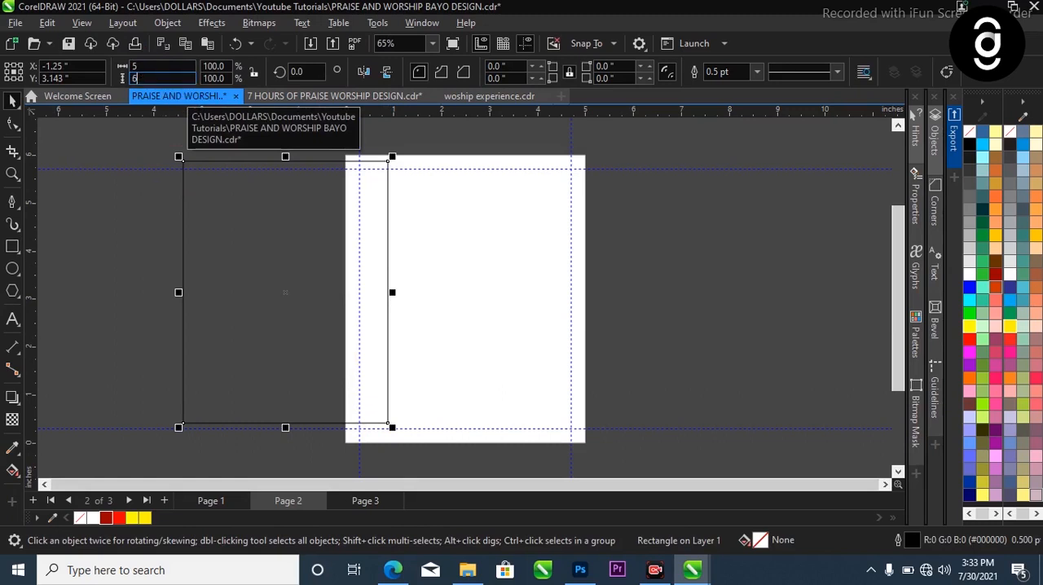
key("Return")
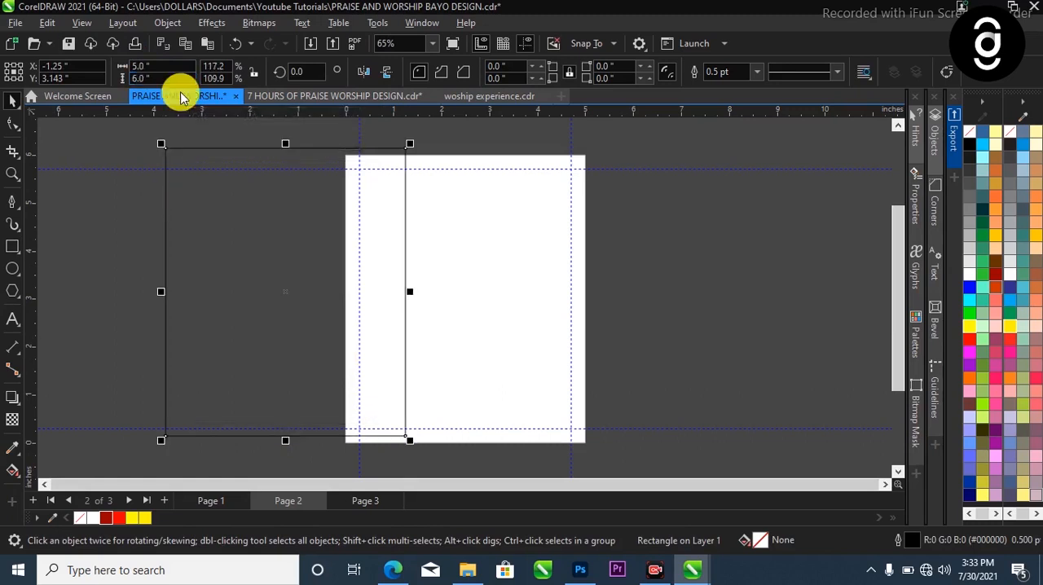
key("p")
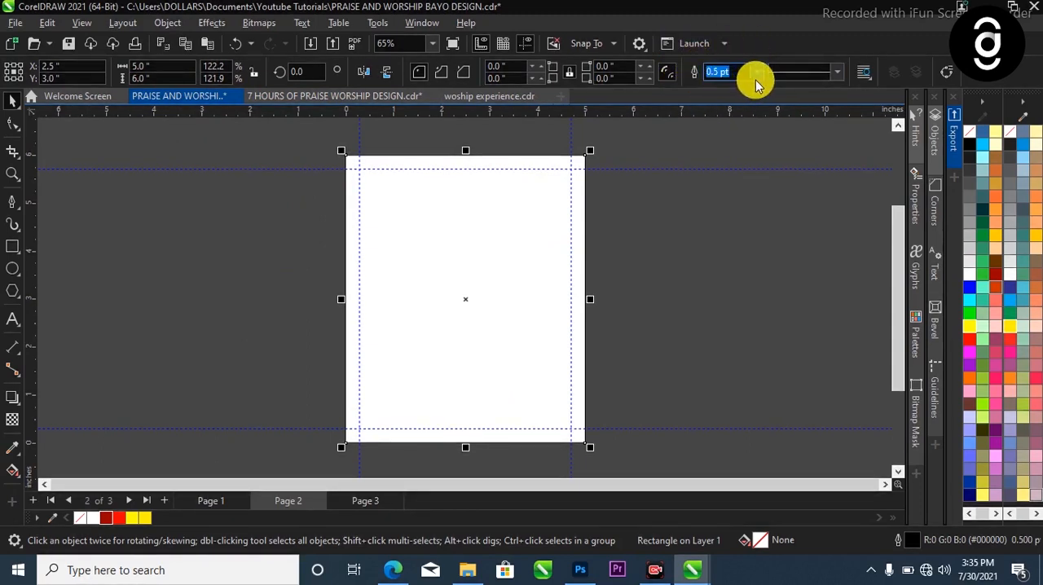
Remove the outline from the page-sized rectangle by setting its outline width to None
left_click(757, 75)
left_click(743, 88)
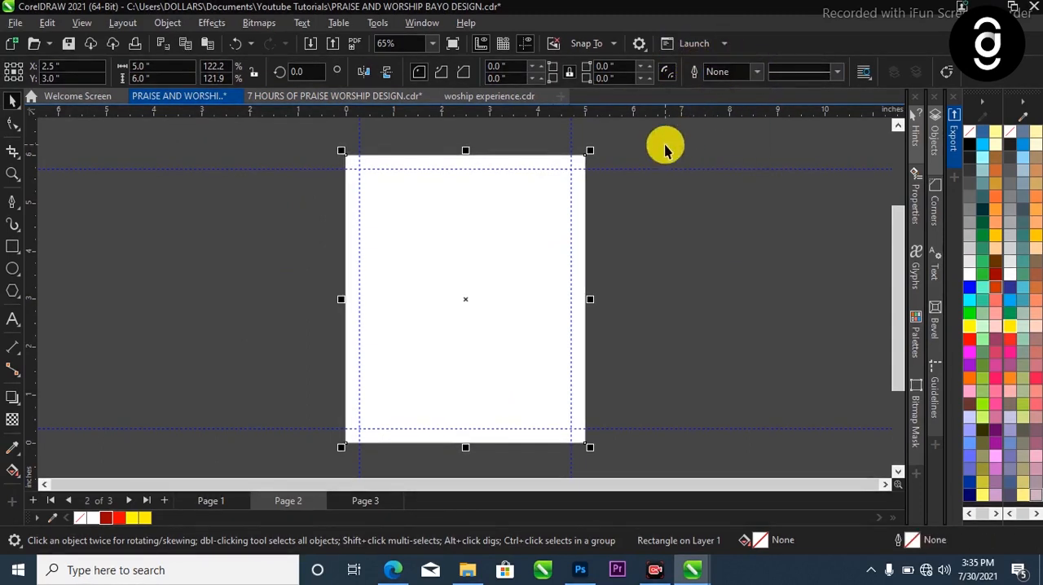
left_click(666, 147)
left_click(500, 200)
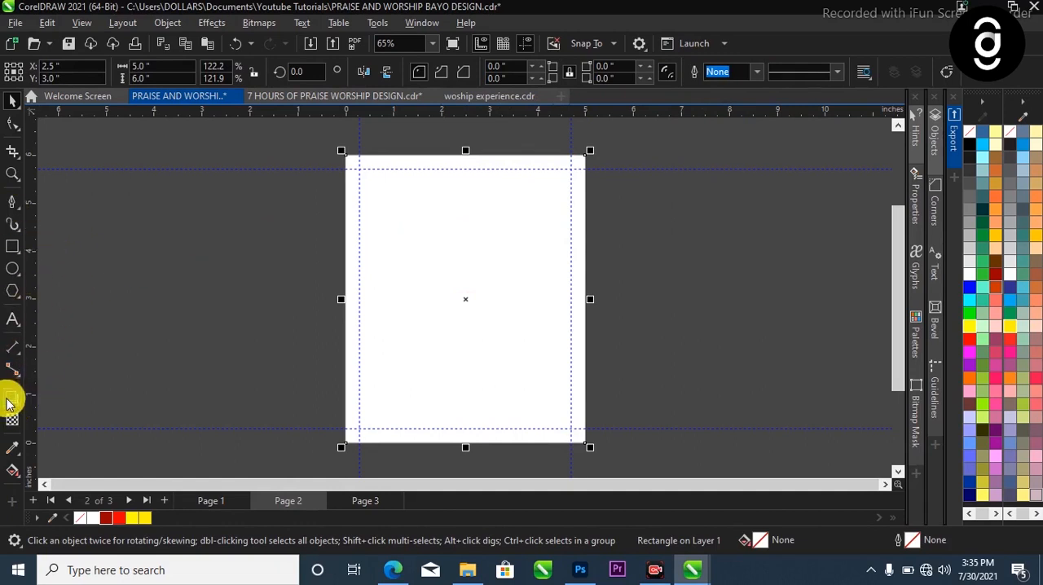
Apply a vertical fountain fill running down the rectangle, with Ruby Red at both ends
left_click(14, 473)
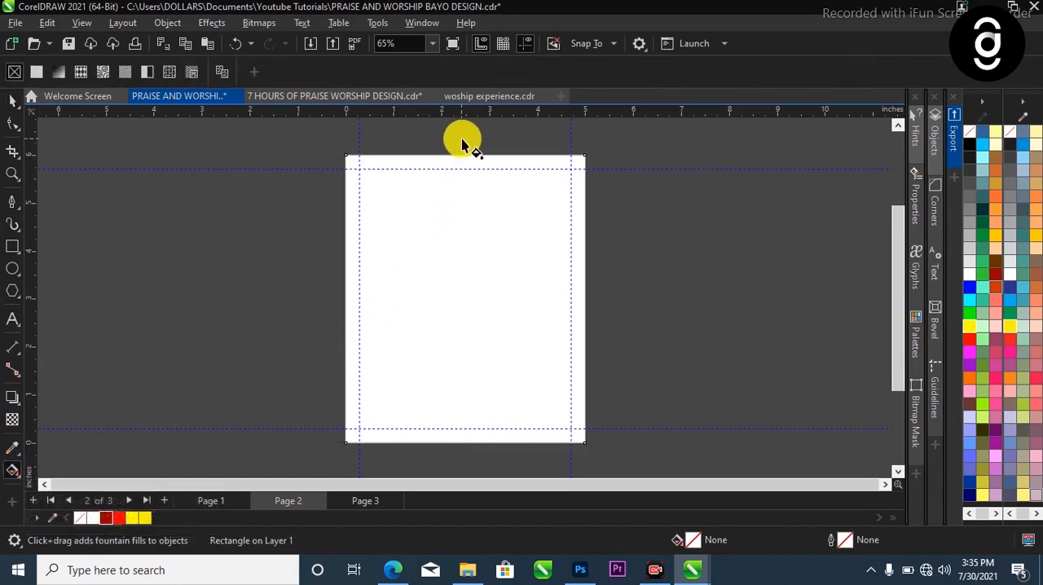
left_click_drag(462, 139, 463, 427)
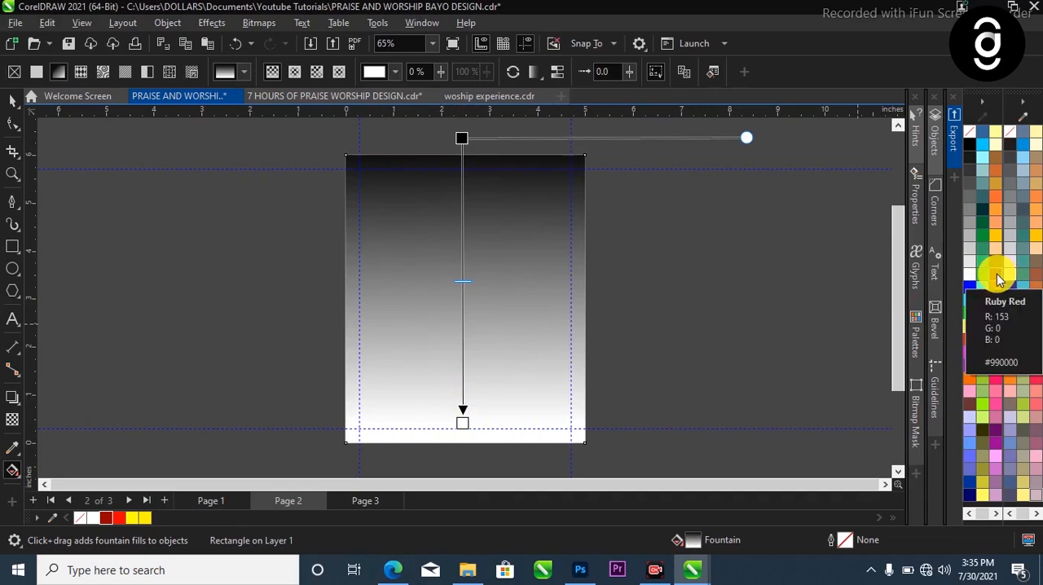
left_click_drag(999, 279, 464, 423)
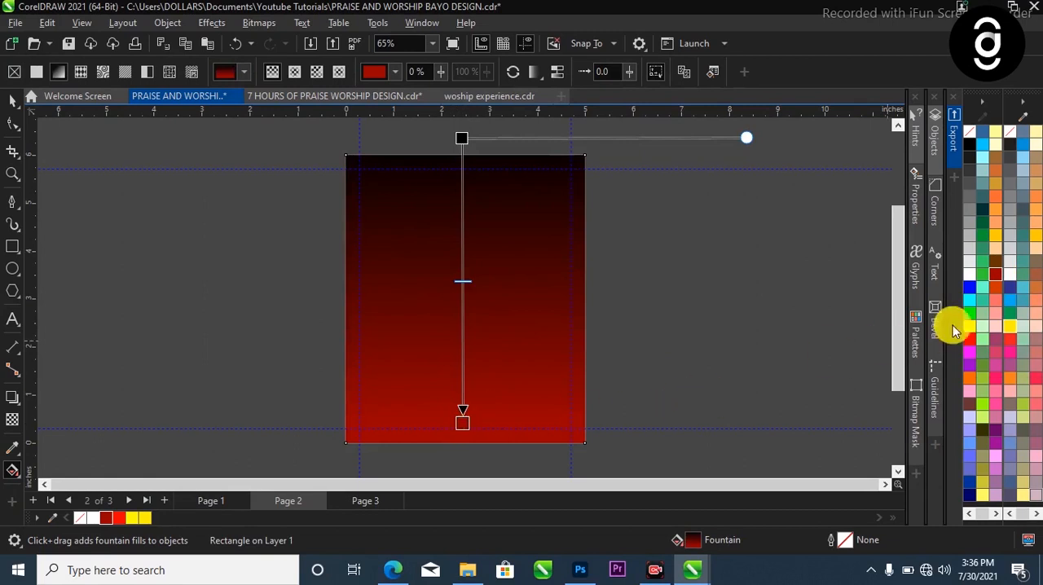
left_click_drag(996, 279, 462, 137)
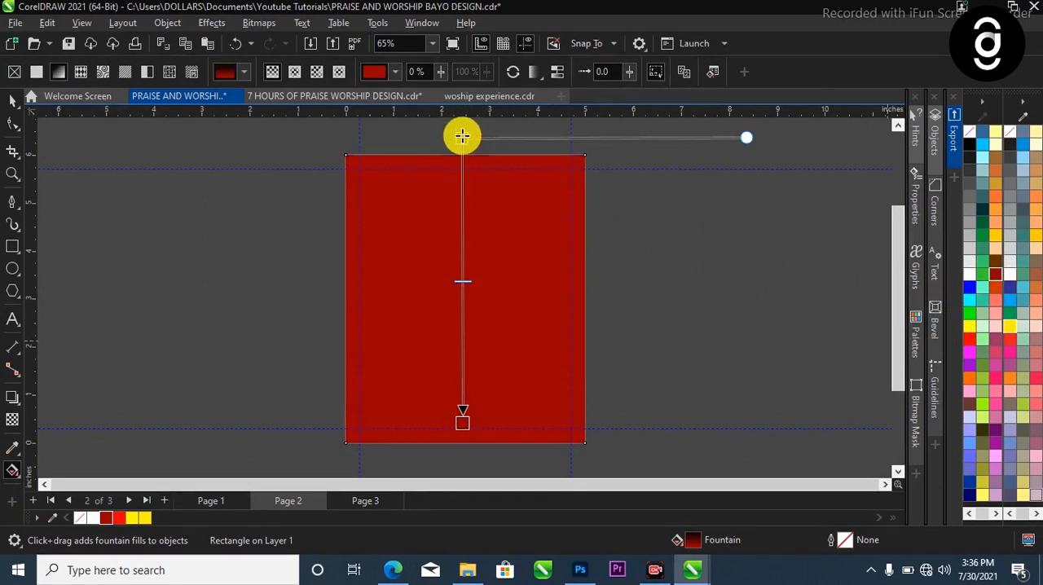
Darken the bottom color node of the rectangle's fountain fill to #520000
left_click(463, 421)
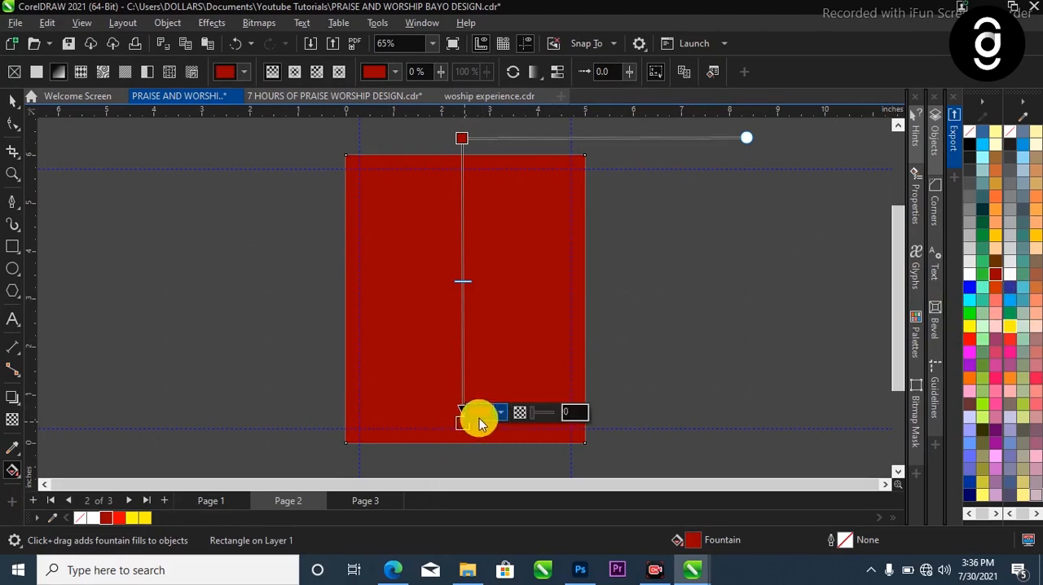
left_click(482, 414)
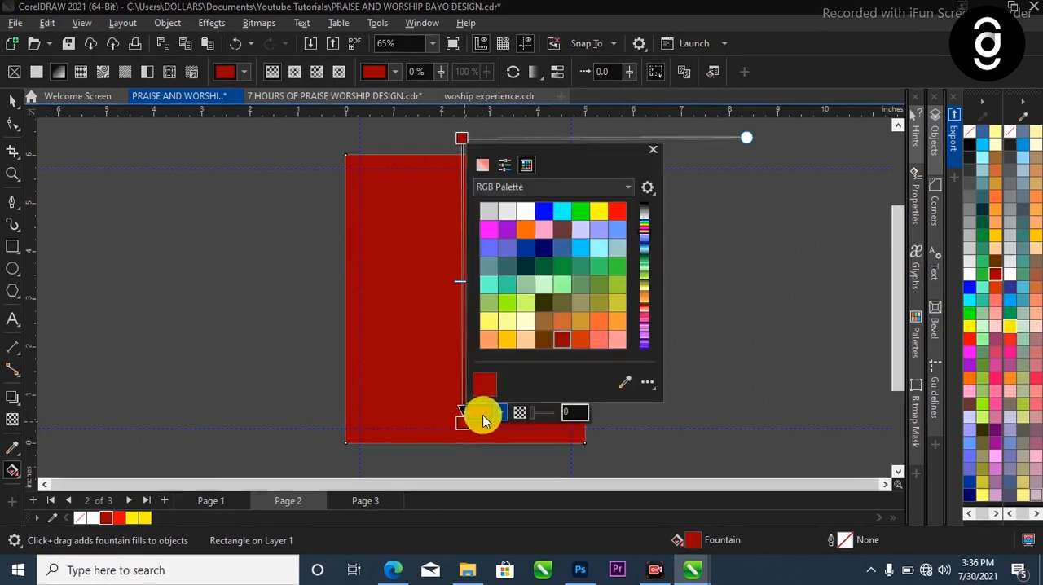
left_click(482, 167)
left_click_drag(574, 245, 578, 281)
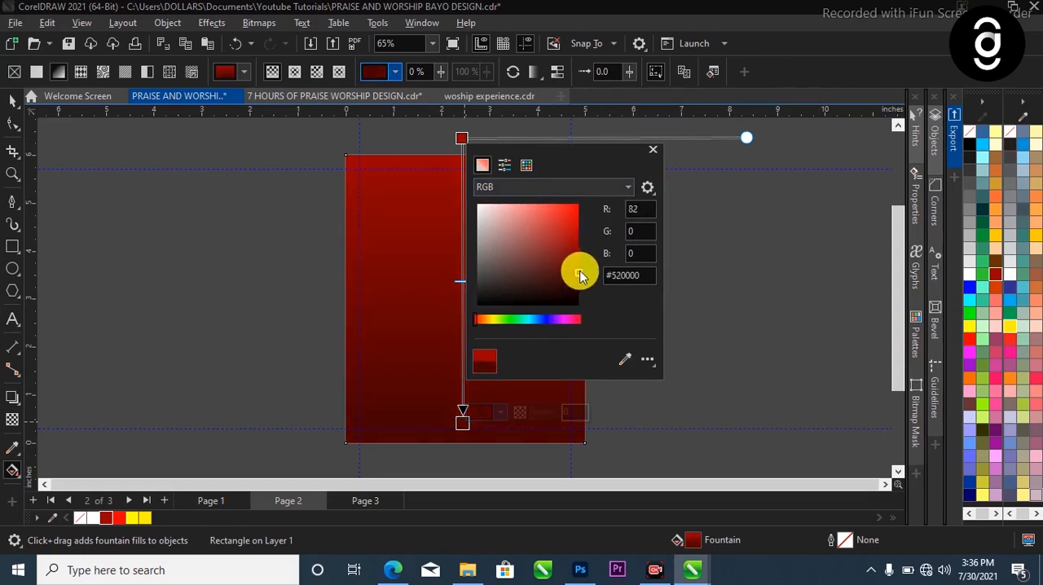
left_click(396, 291)
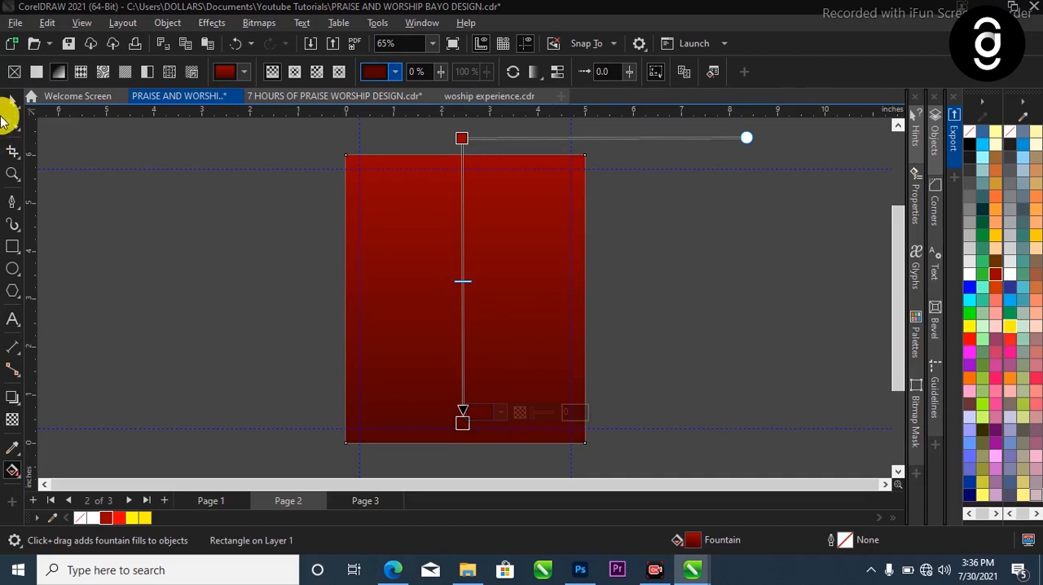
left_click(13, 104)
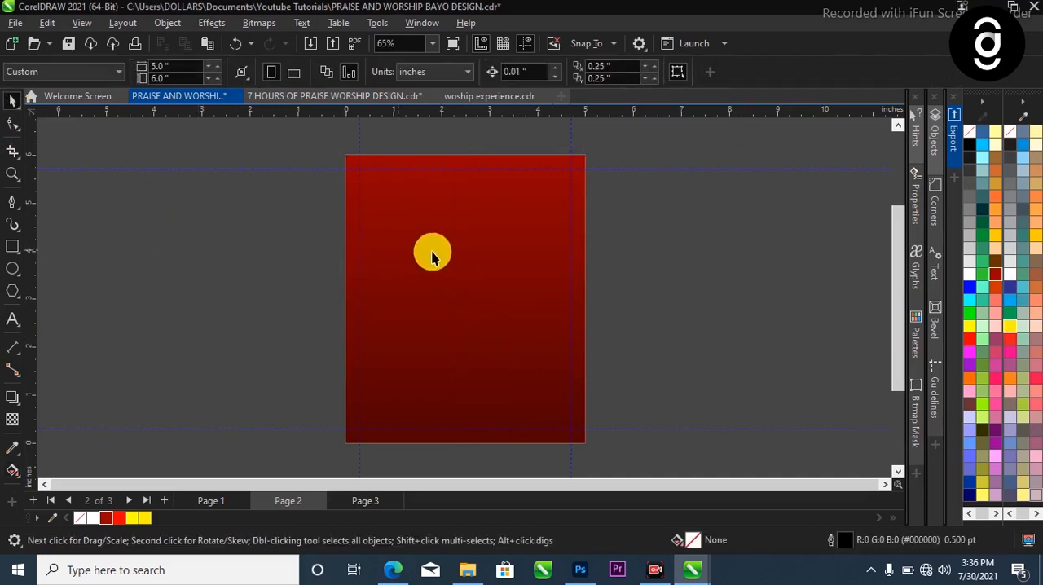
left_click_drag(307, 134, 636, 444)
Copy all the stock images from page 3 and paste them onto page 2
left_click(364, 501)
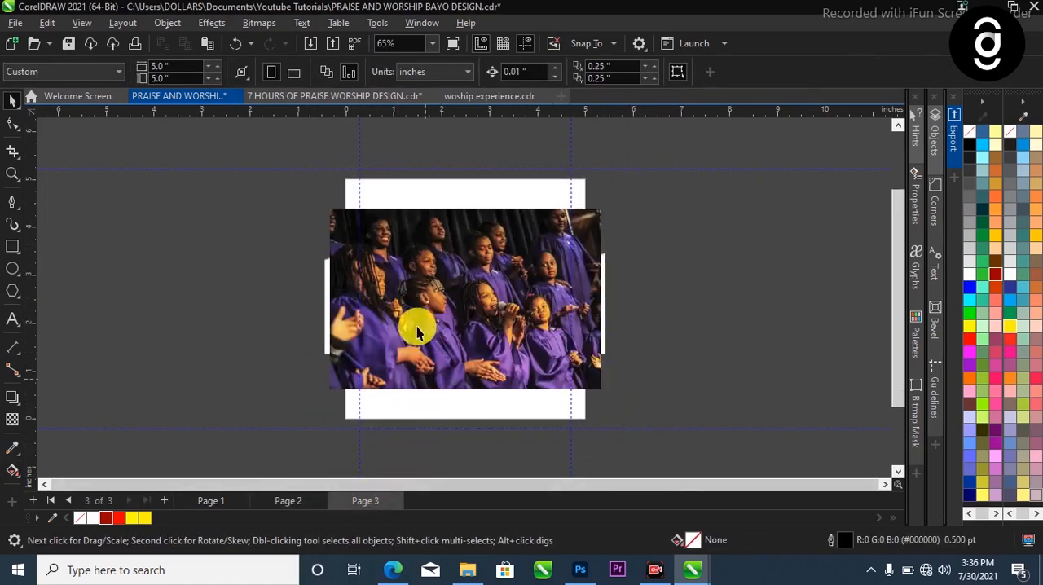
left_click(440, 299)
left_click_drag(256, 144, 706, 479)
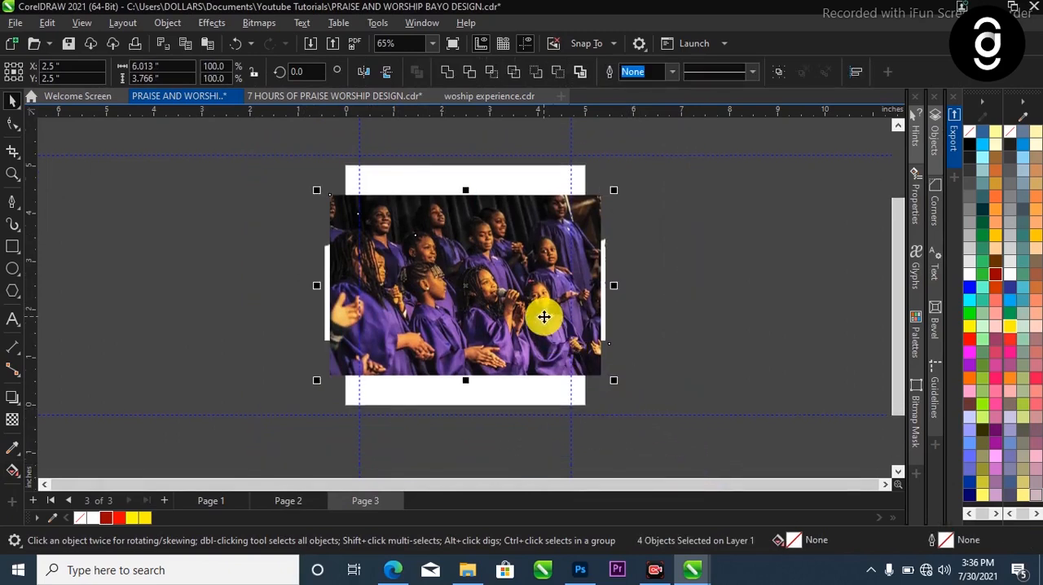
left_click(285, 501)
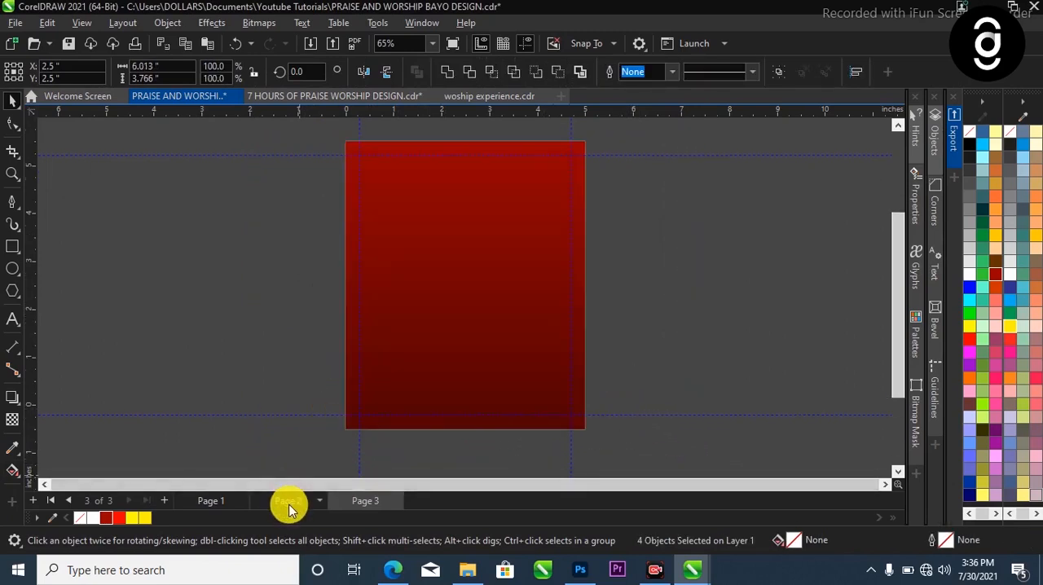
key("ctrl+v")
Spread the pasted images: choir photo right of the page, torn paper left of it, and red satin texture over the background
left_click_drag(436, 293, 764, 236)
left_click(252, 414)
left_click(203, 287)
left_click_drag(239, 328, 495, 320)
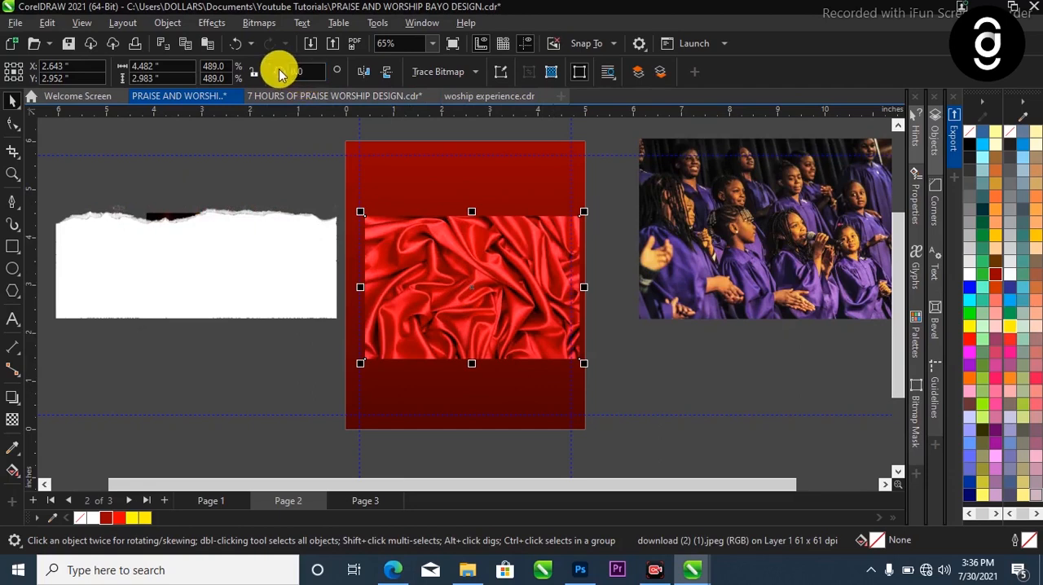
Rotate the red satin texture by 90 degrees and desaturate it
left_click(313, 72)
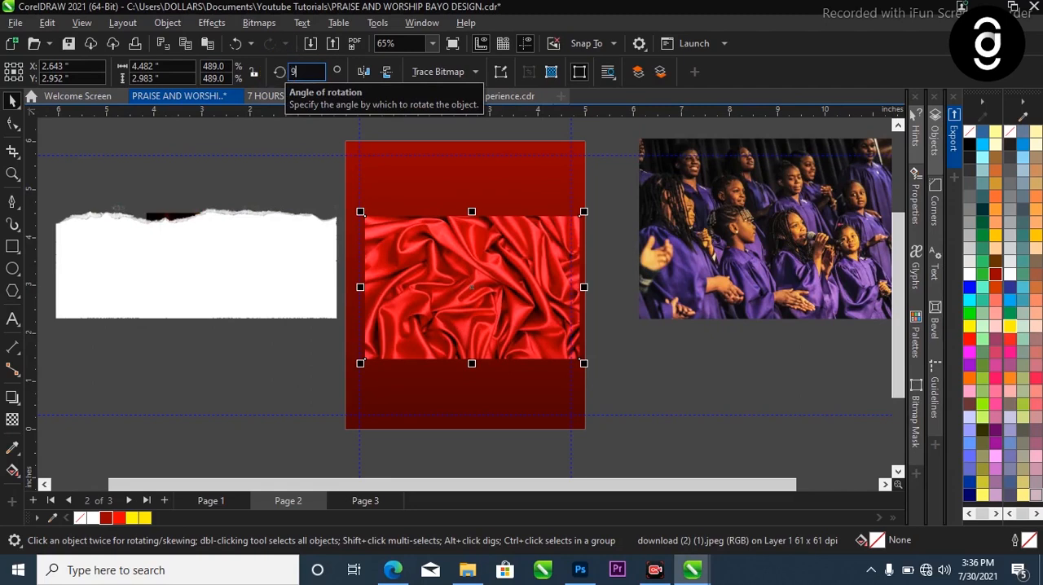
key("Return")
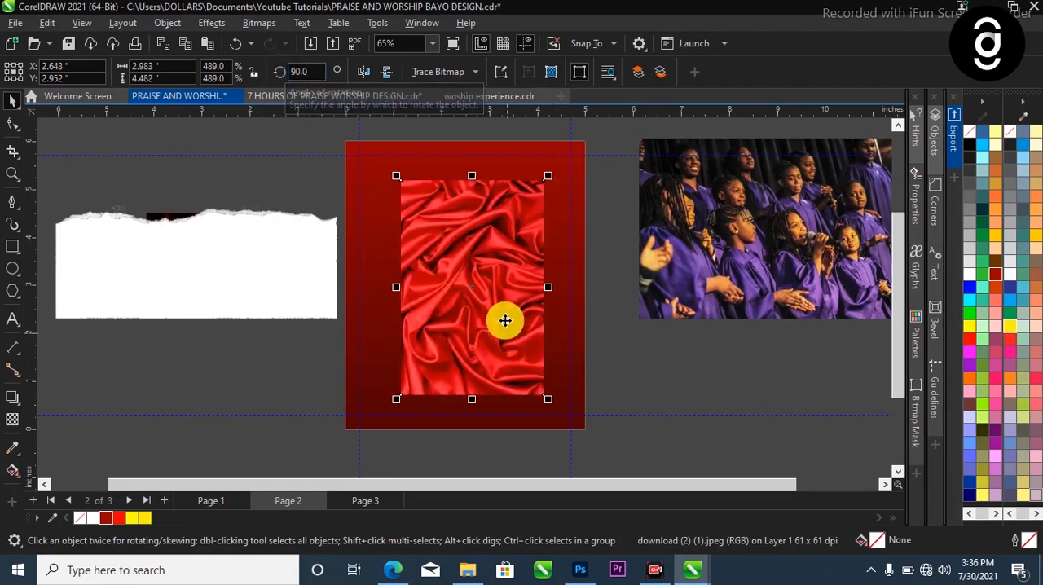
left_click(500, 314)
left_click(489, 318)
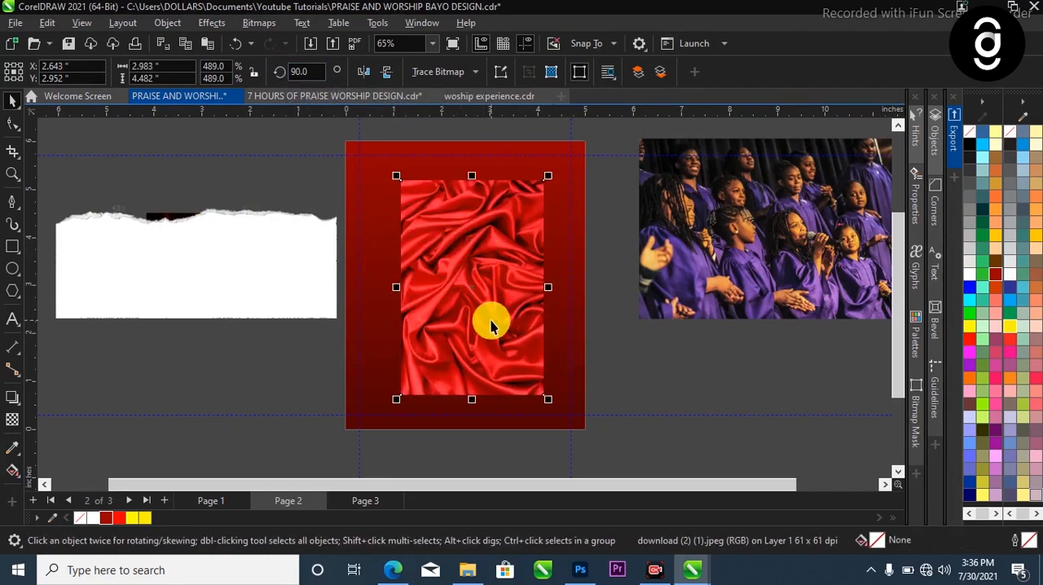
left_click(213, 23)
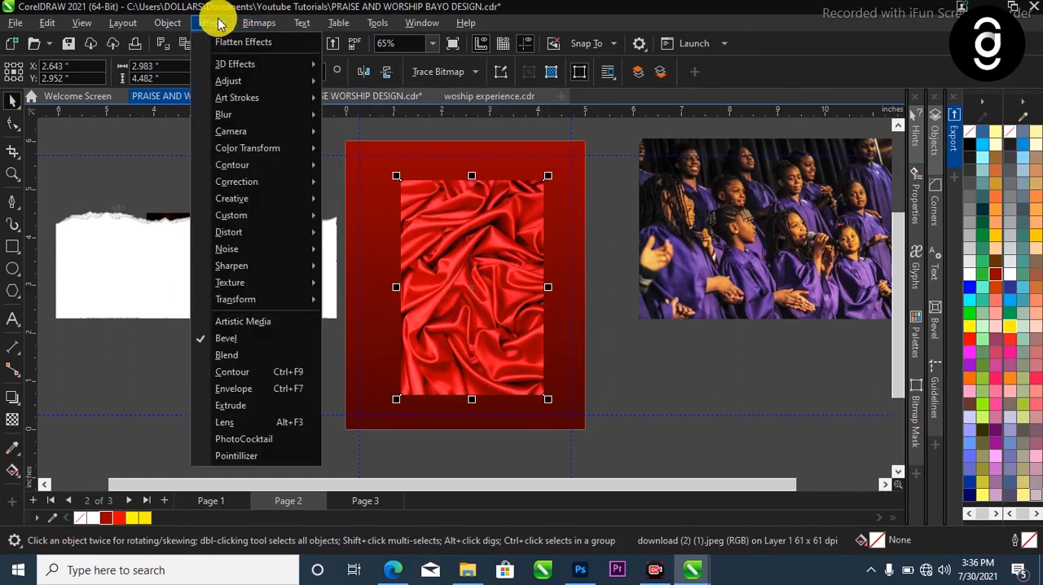
mouse_move(235, 83)
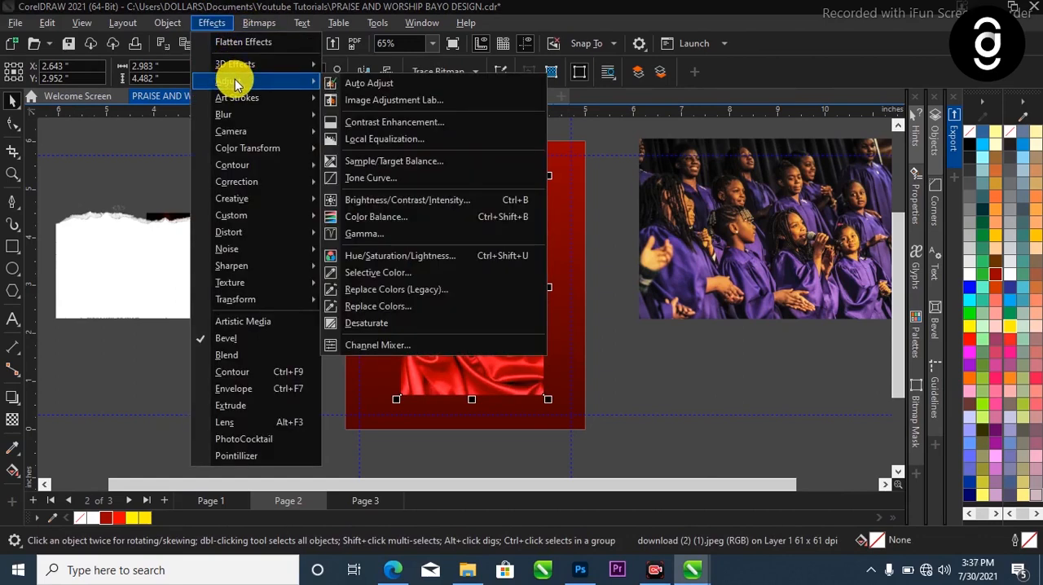
left_click(369, 323)
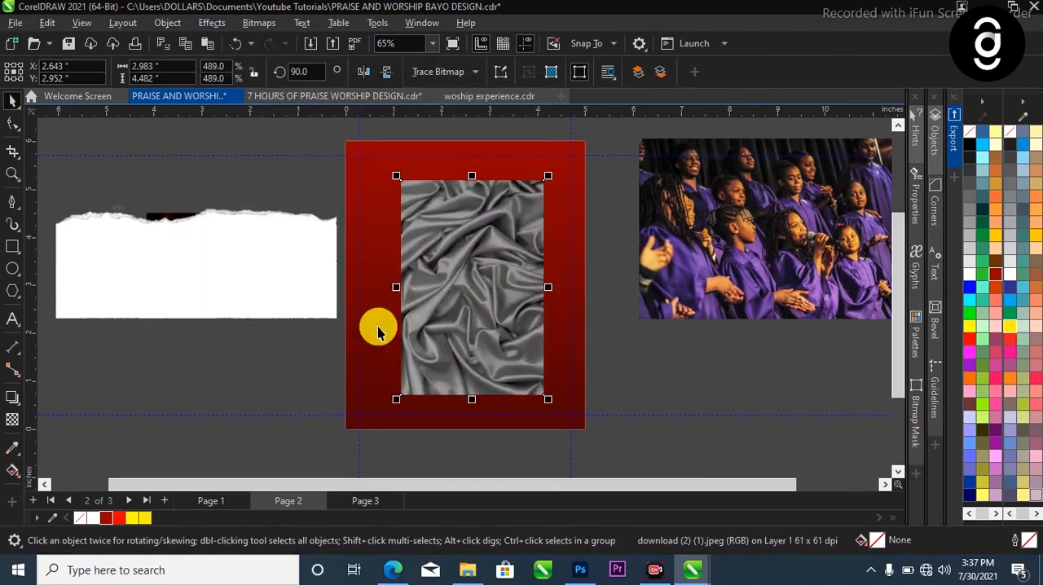
Enlarge the grey satin texture to about 6.16 by 9.25 inches and shift it partly off the right side of the background
left_click_drag(551, 405, 616, 408)
scroll(497, 287, "down", 1)
left_click_drag(486, 234, 561, 246)
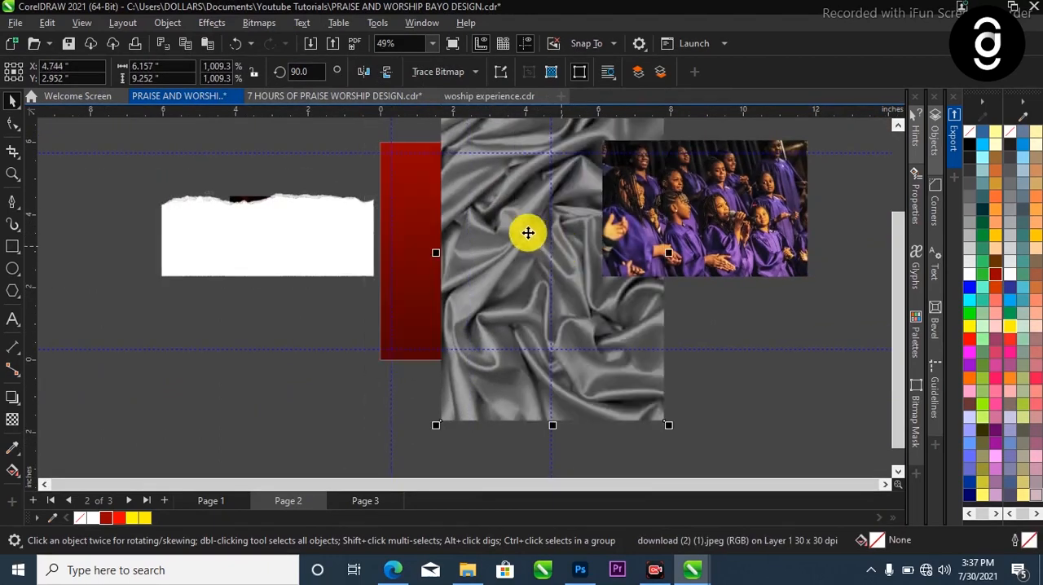
PowerClip the grey satin texture inside the red gradient background rectangle
right_click(507, 215)
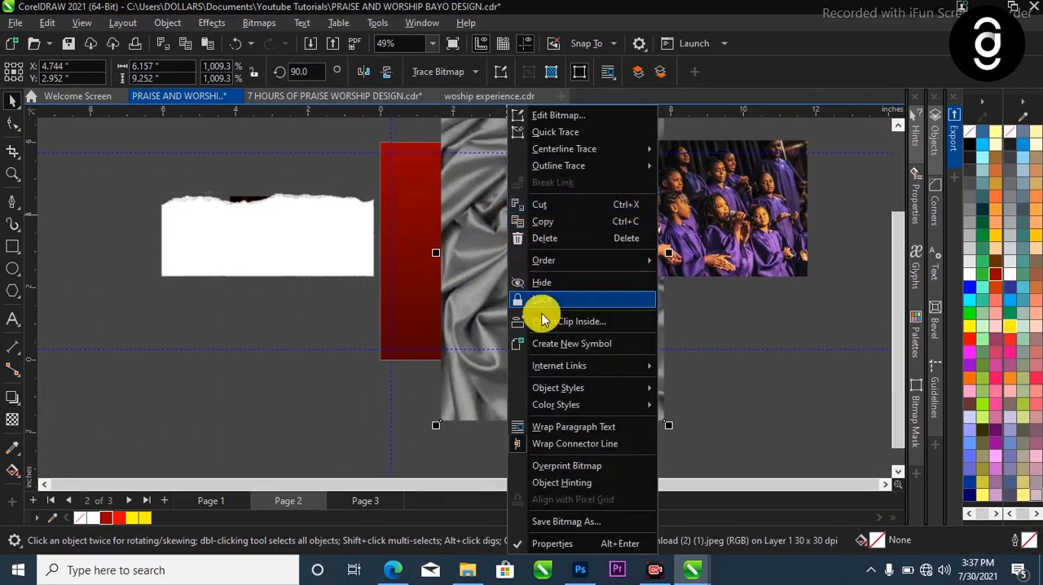
left_click(571, 322)
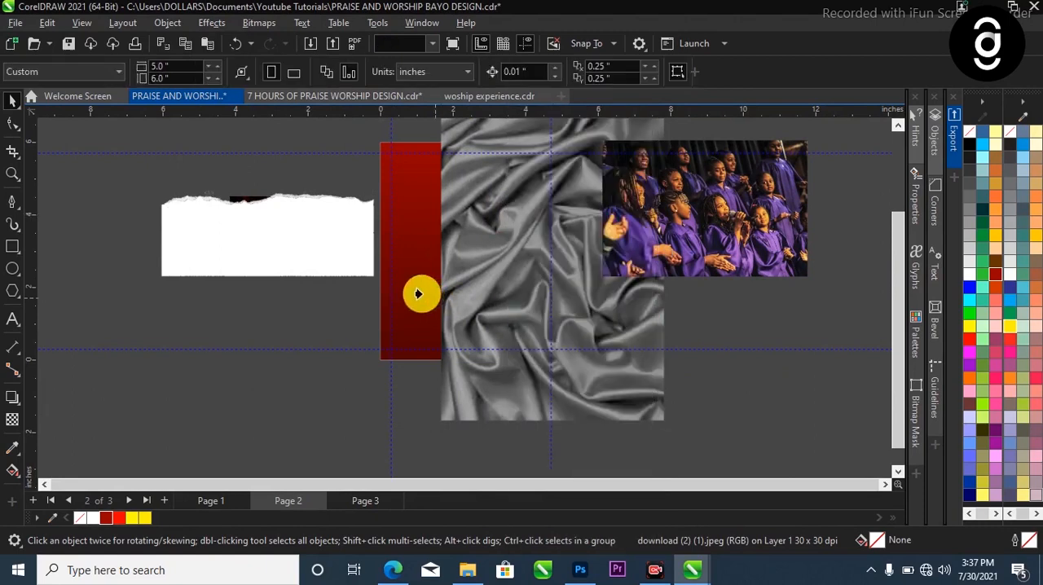
left_click(409, 290)
scroll(434, 395, "down", 1)
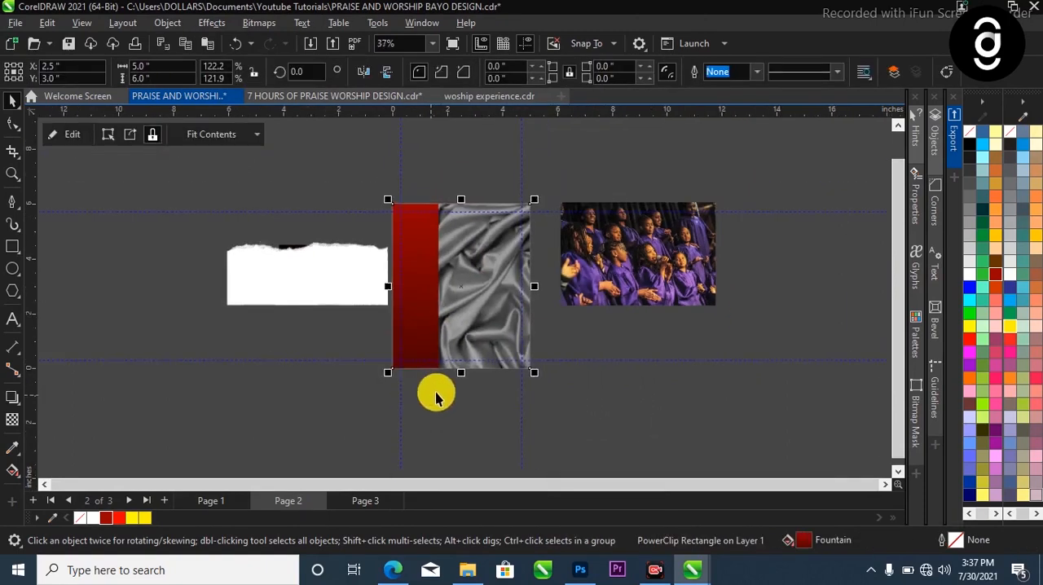
double_click(472, 284)
double_click(382, 220)
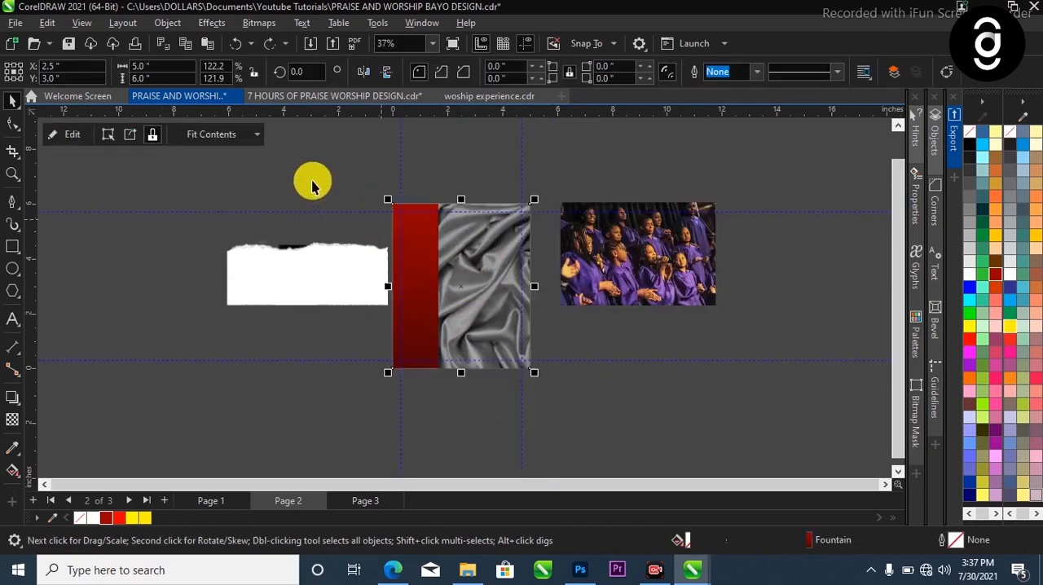
Move the grey satin texture inside the PowerClip so that it covers the whole background rectangle
left_click(65, 133)
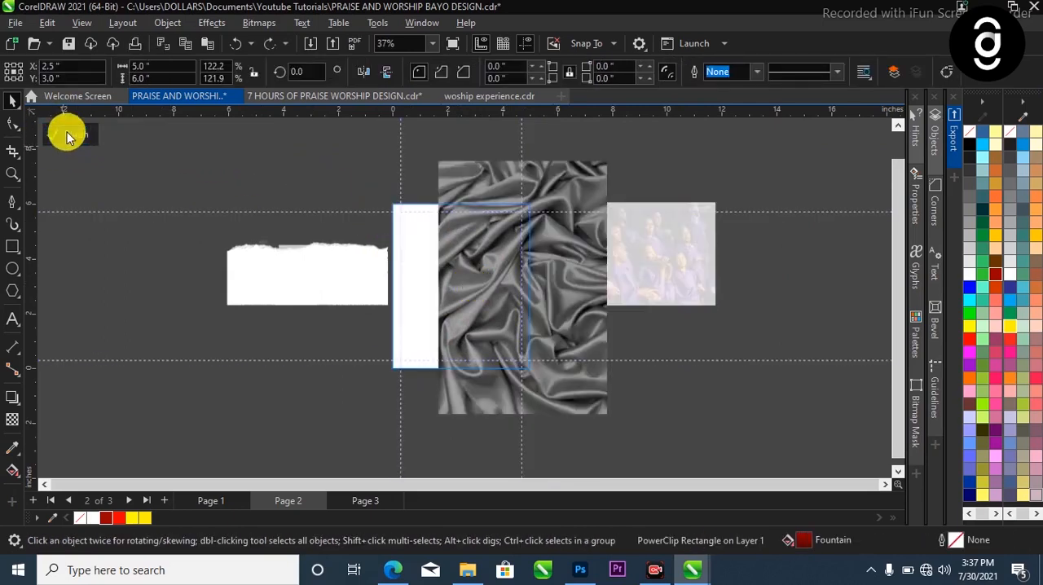
left_click(497, 263)
left_click_drag(496, 263, 458, 275)
scroll(444, 266, "up", 1)
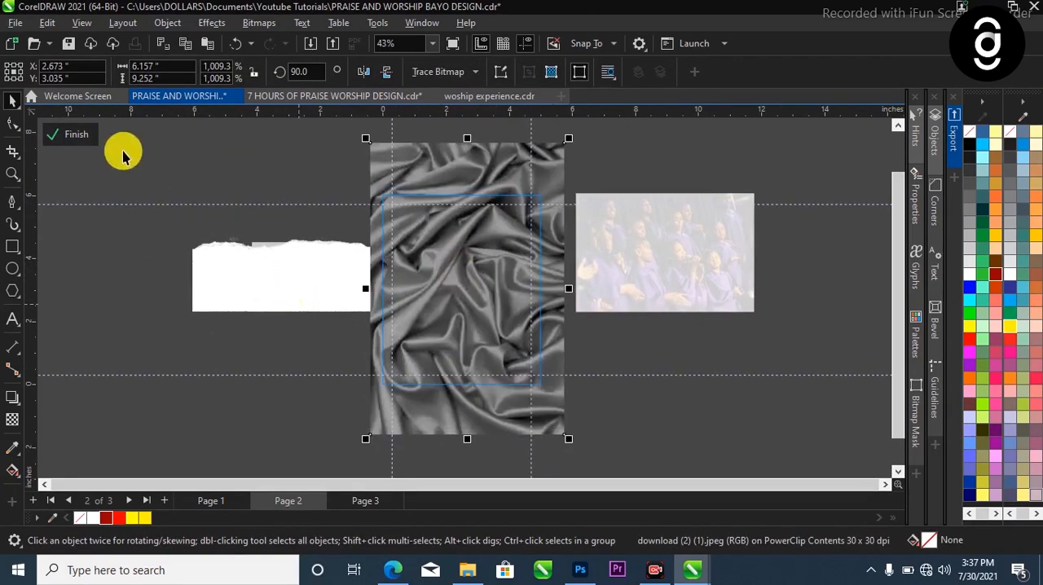
left_click(76, 136)
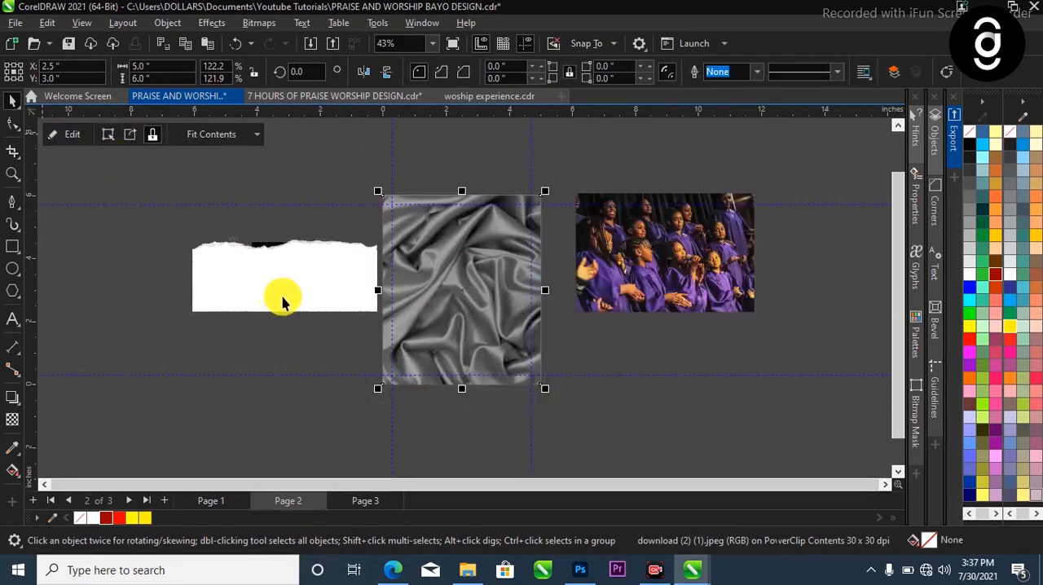
Give the clipped grey satin texture the Overlay merge mode with a transparency of 70
scroll(465, 283, "up", 2)
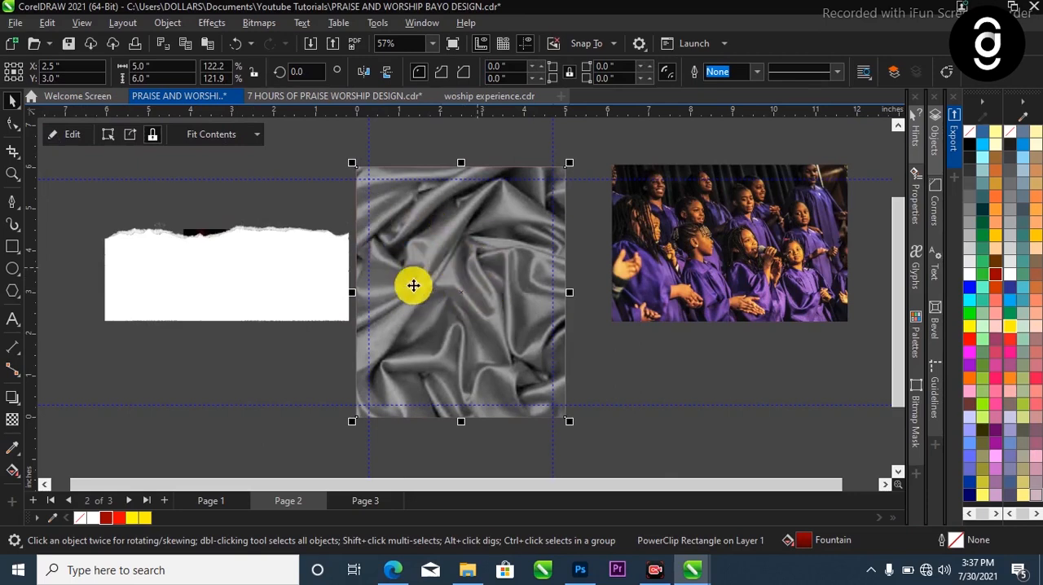
left_click(463, 247, "ctrl")
scroll(456, 253, "down", 3)
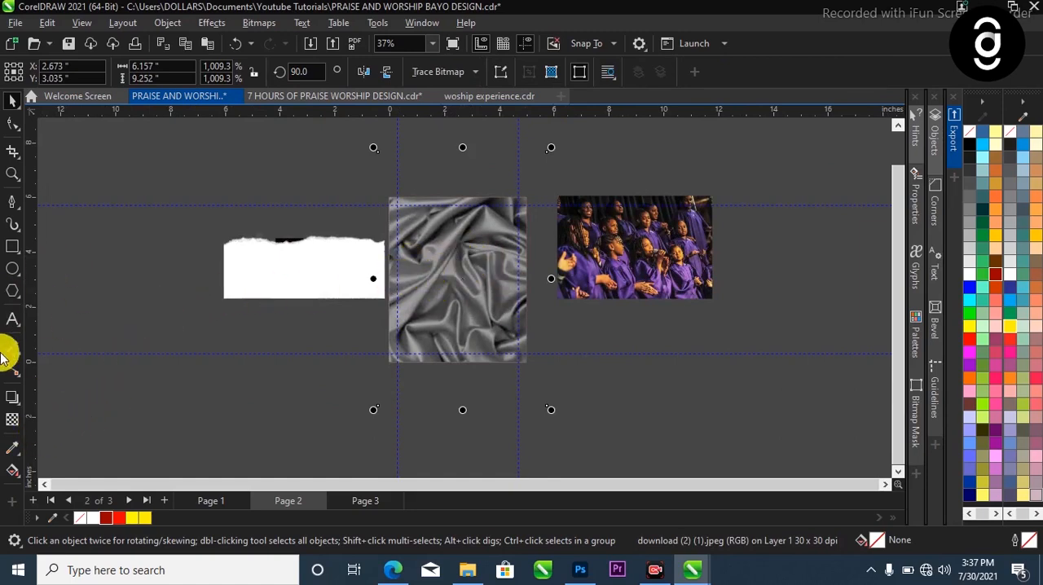
left_click(12, 421)
left_click(186, 72)
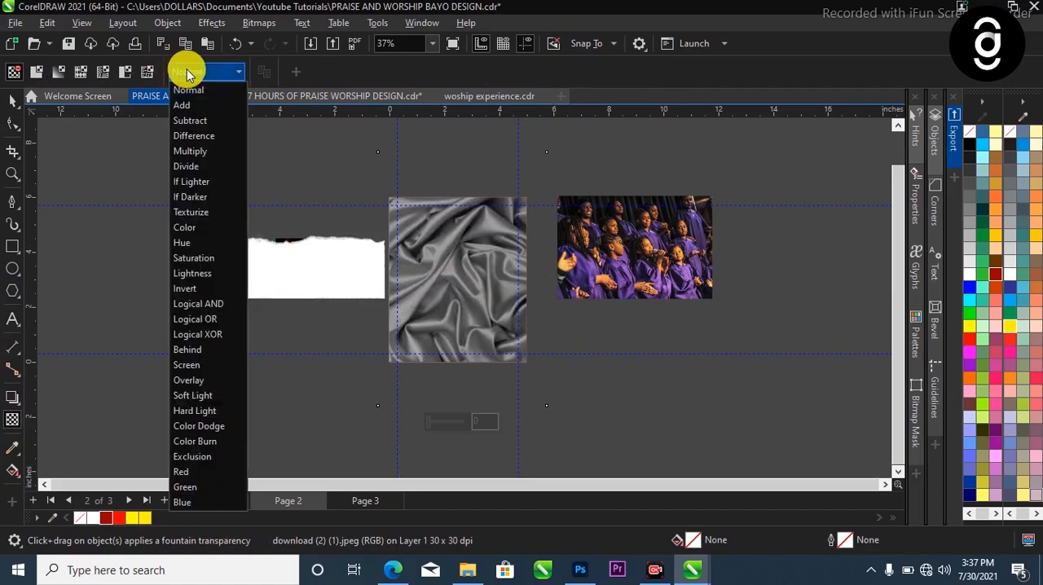
left_click(186, 379)
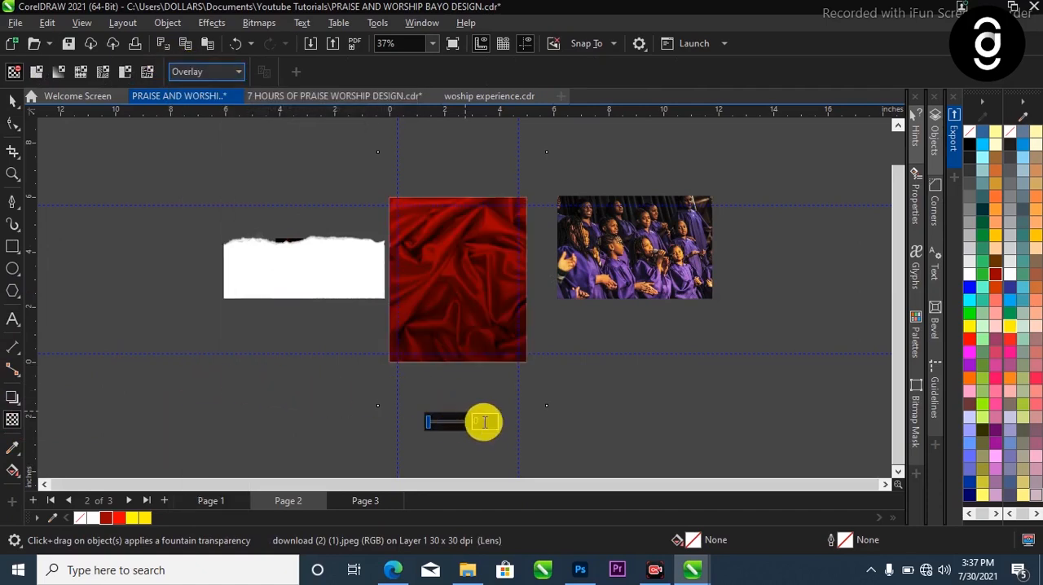
left_click(484, 421)
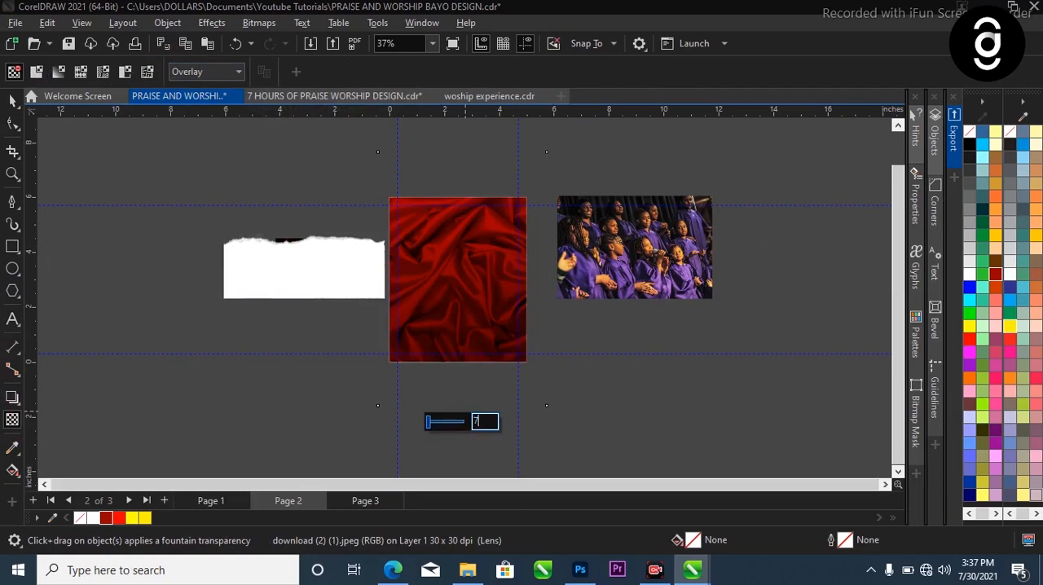
type("70")
key("Return")
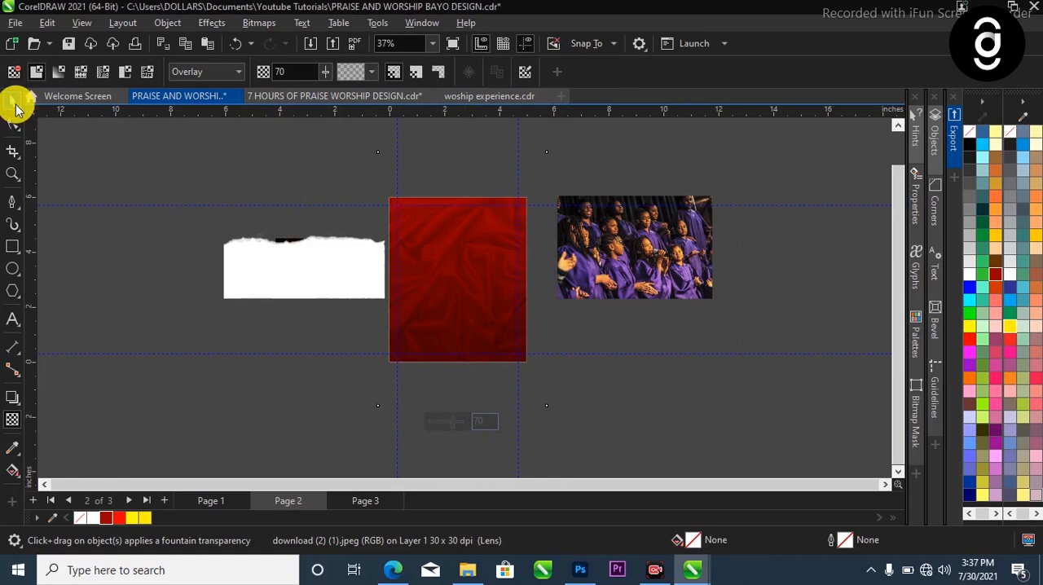
left_click(15, 101)
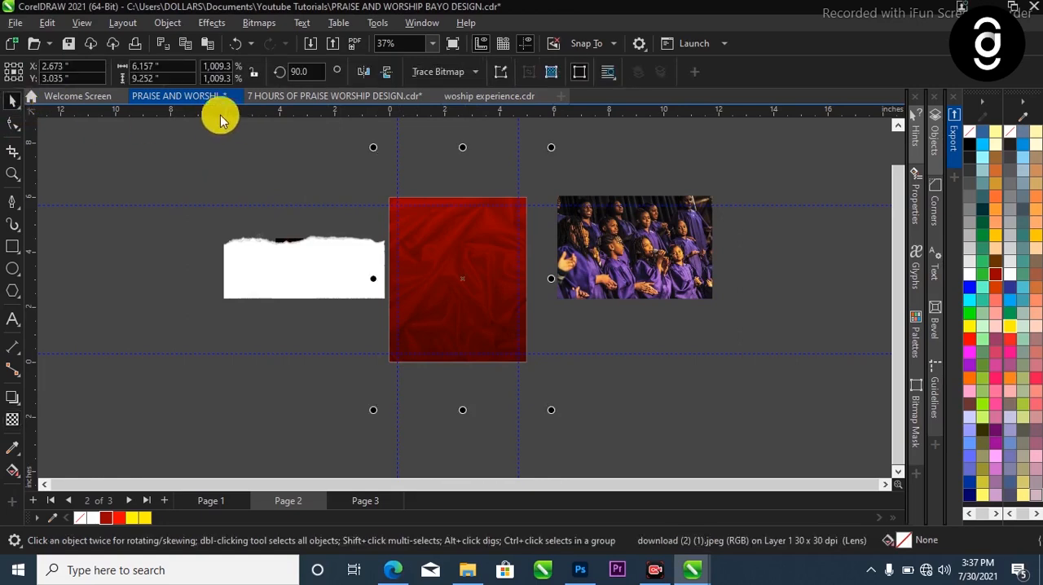
Apply a Gaussian Blur with a 5.0 pixel radius to the clipped satin texture
left_click(214, 24)
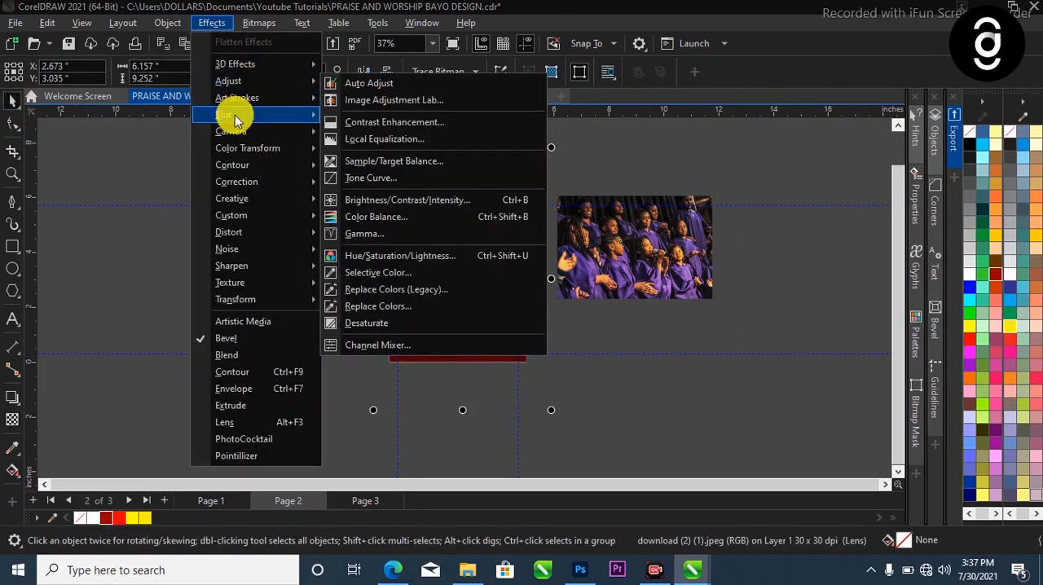
mouse_move(246, 118)
left_click(385, 152)
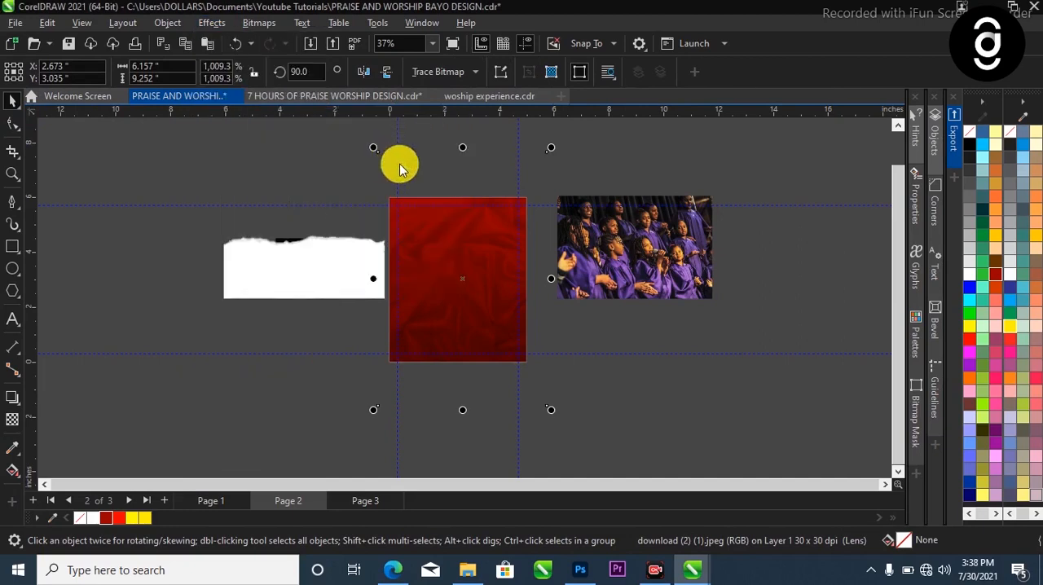
left_click_drag(640, 233, 942, 179)
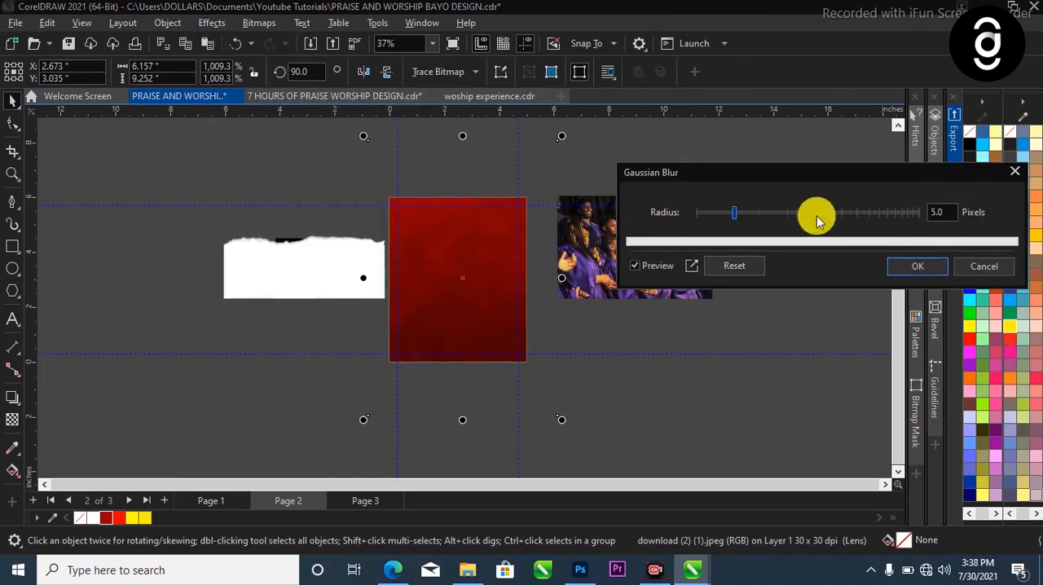
left_click(913, 267)
scroll(489, 328, "up", 1)
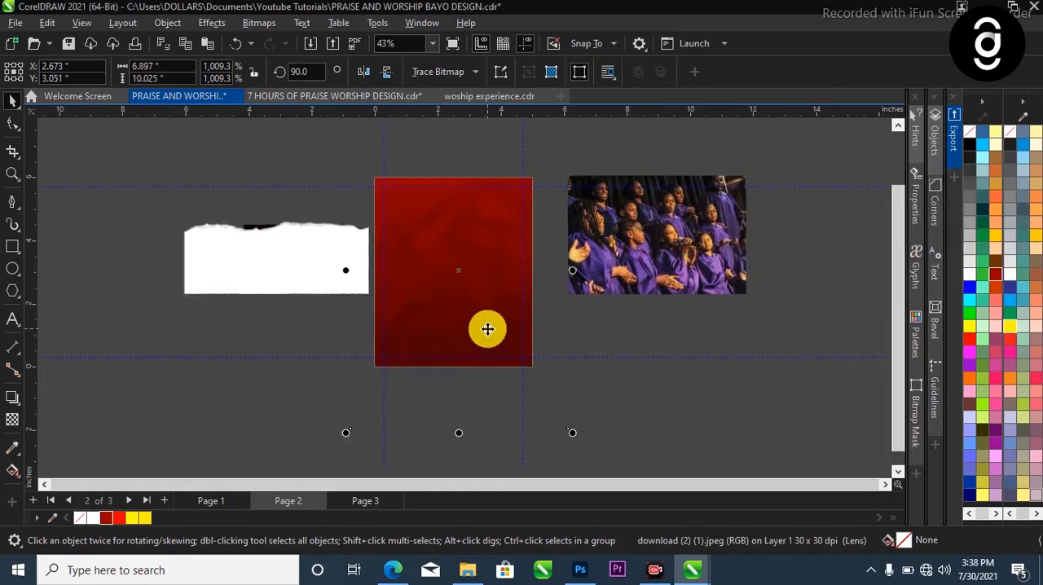
left_click(589, 332)
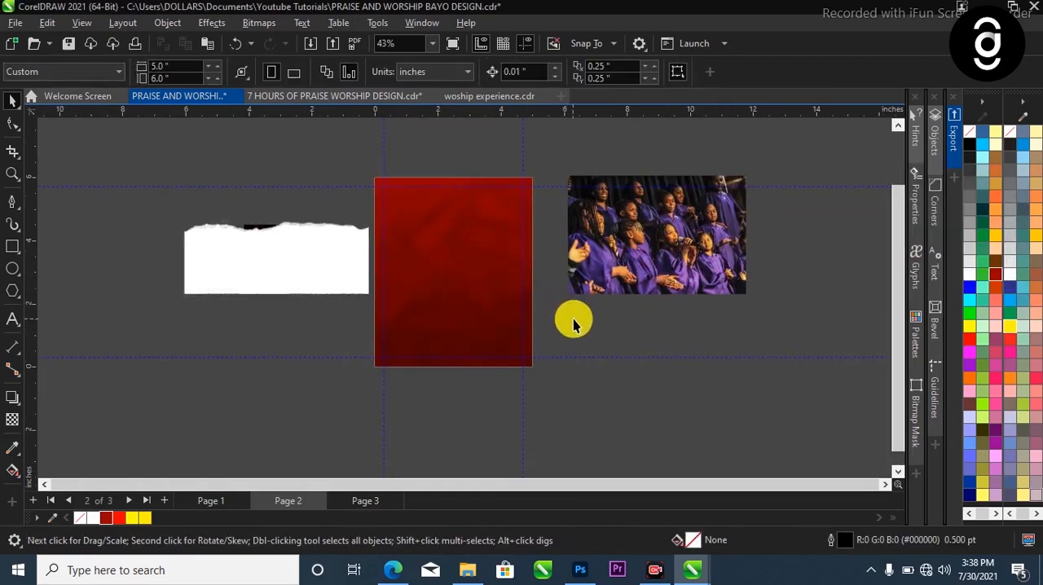
scroll(512, 233, "up", 1)
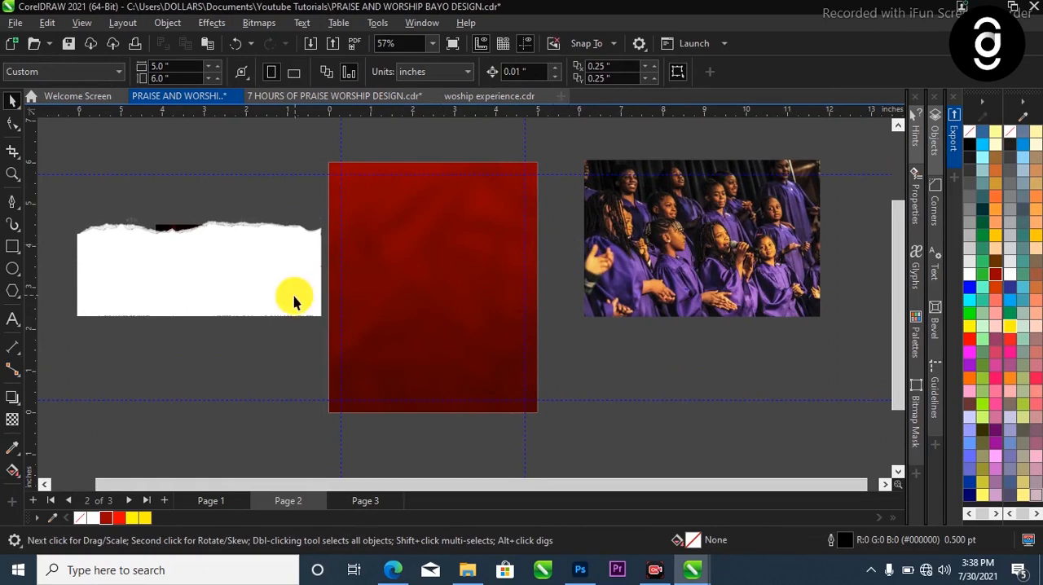
scroll(419, 281, "down", 1)
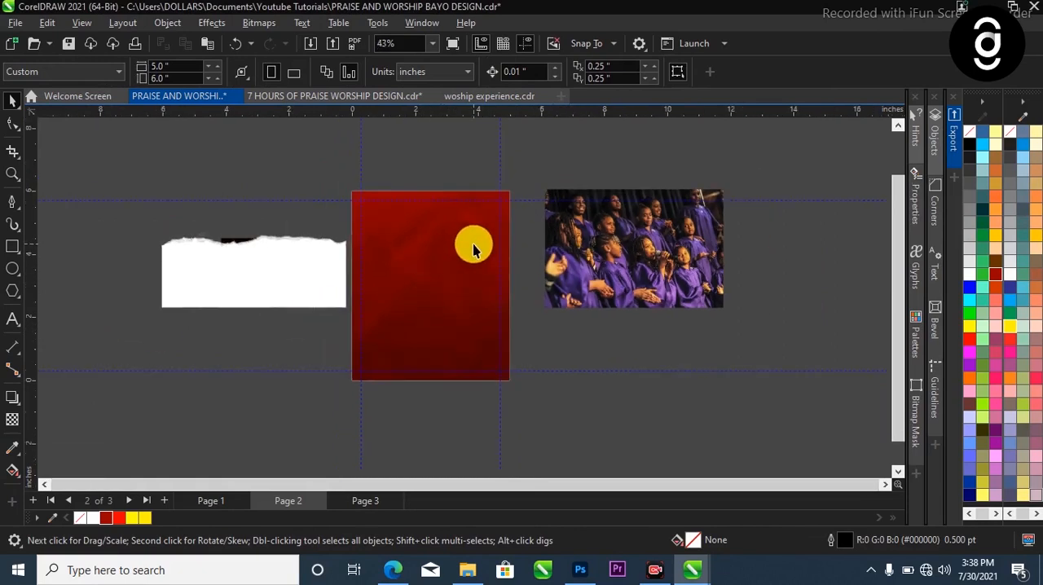
Place the choir photo over the upper part of the red background and mirror it horizontally
left_click_drag(633, 263, 465, 236)
scroll(471, 229, "up", 1)
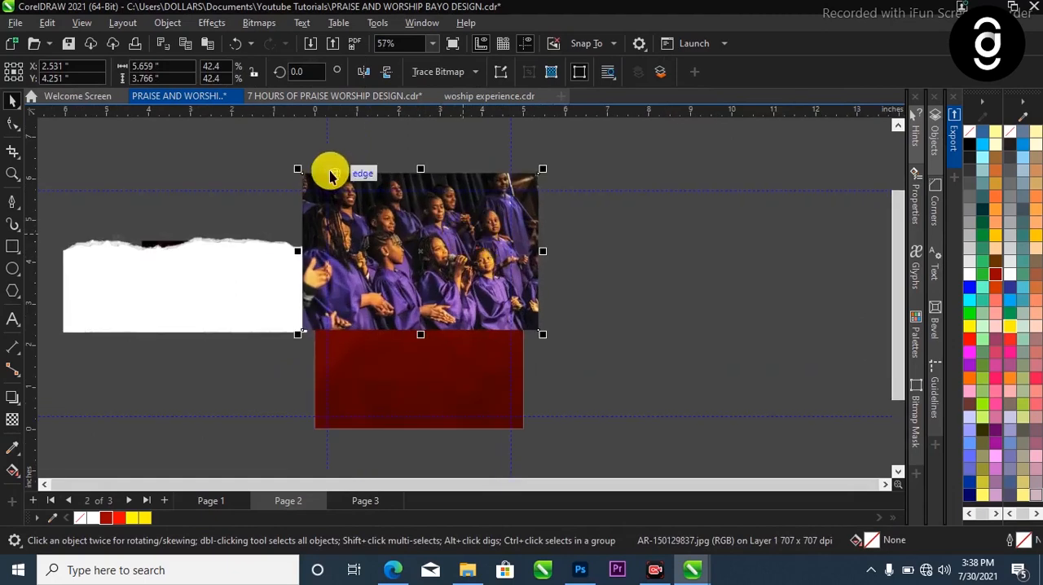
left_click(360, 74)
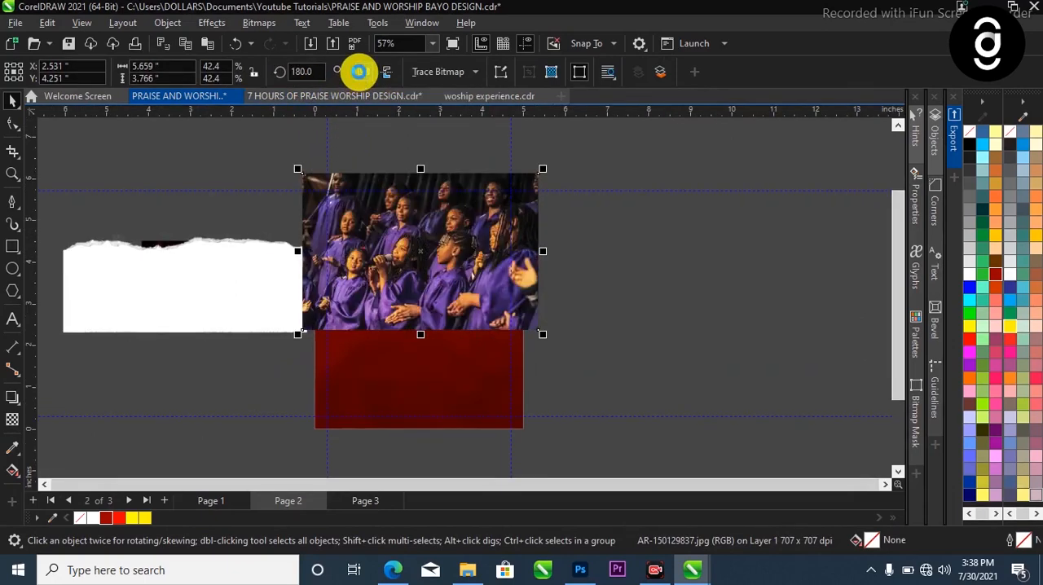
Convert the choir photo to a 300 dpi bitmap and desaturate it
left_click(255, 24)
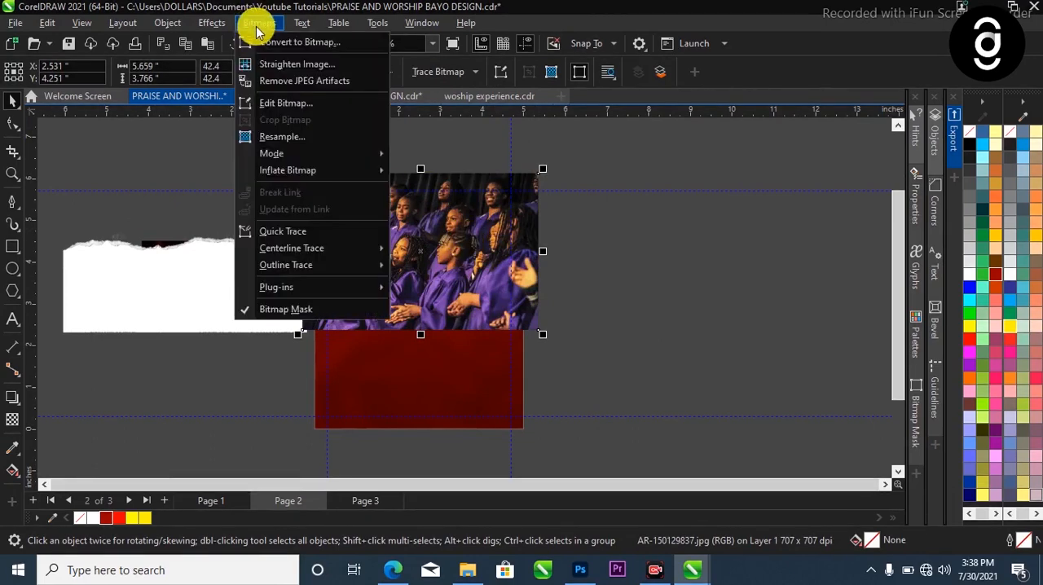
left_click(267, 37)
left_click(538, 368)
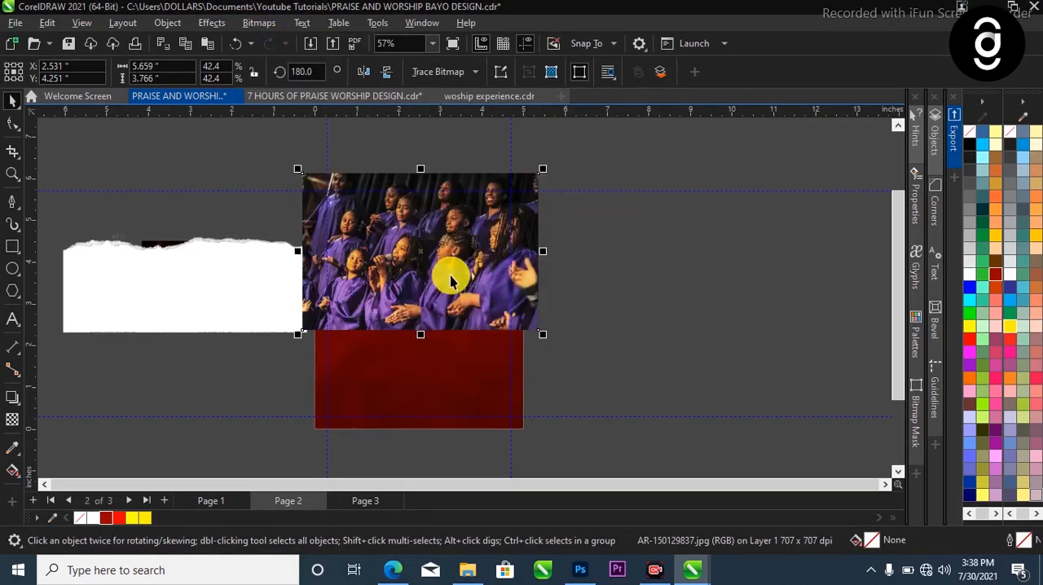
left_click(211, 22)
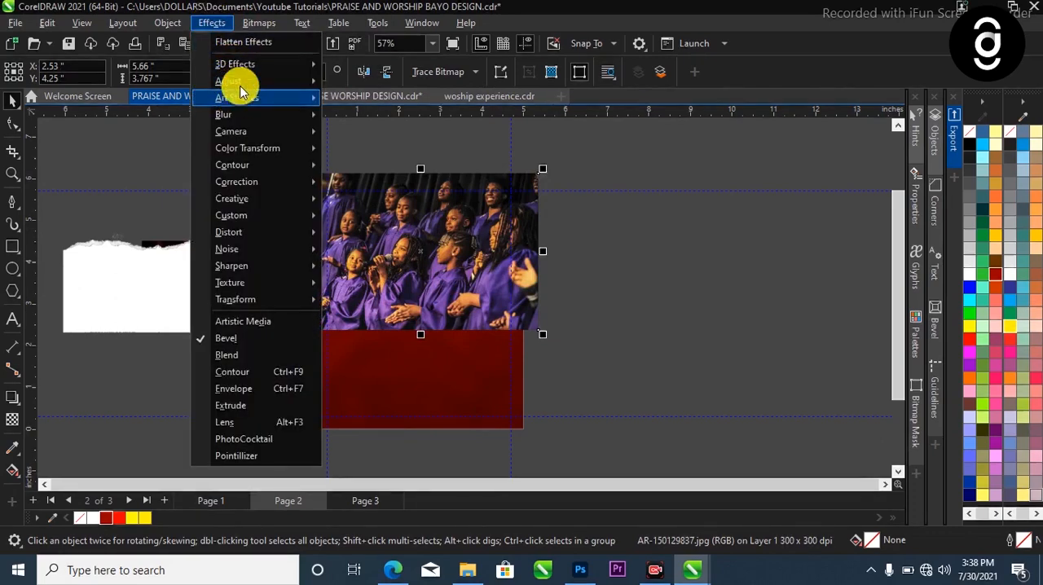
mouse_move(243, 80)
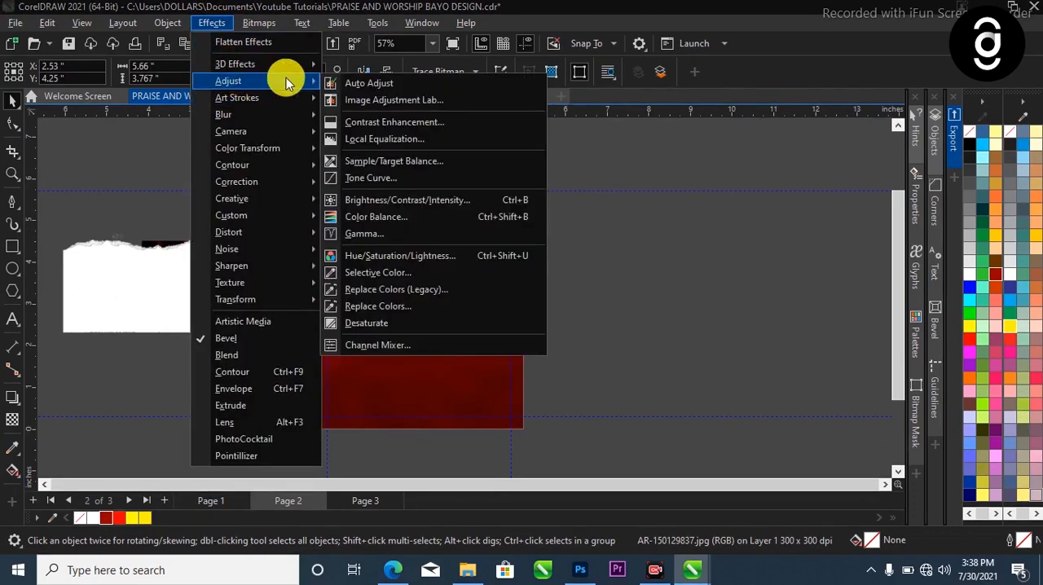
left_click(387, 324)
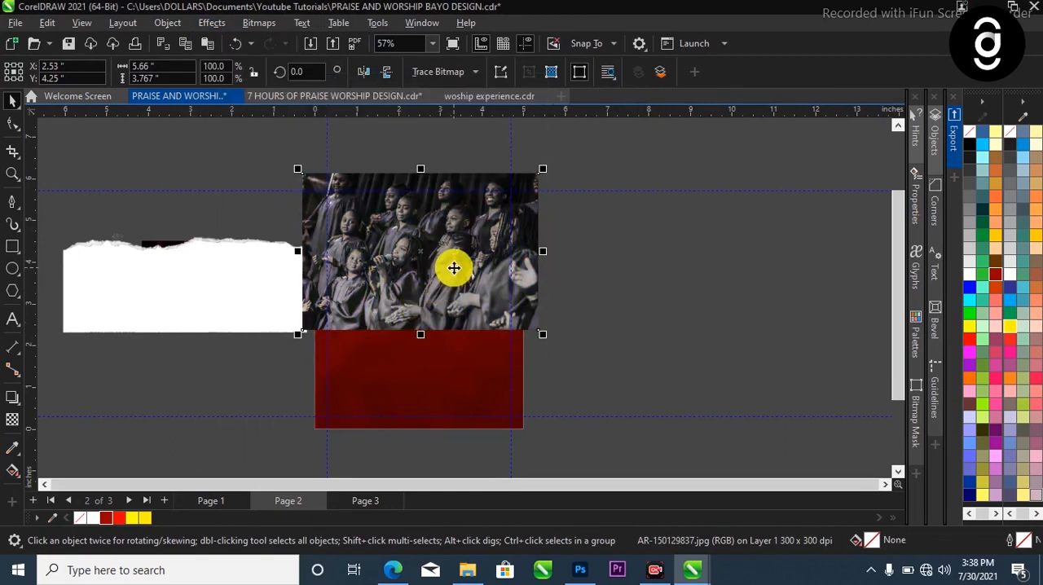
Apply an elliptical Vignette to the choir photo with offset 104 and fade 96
left_click(216, 25)
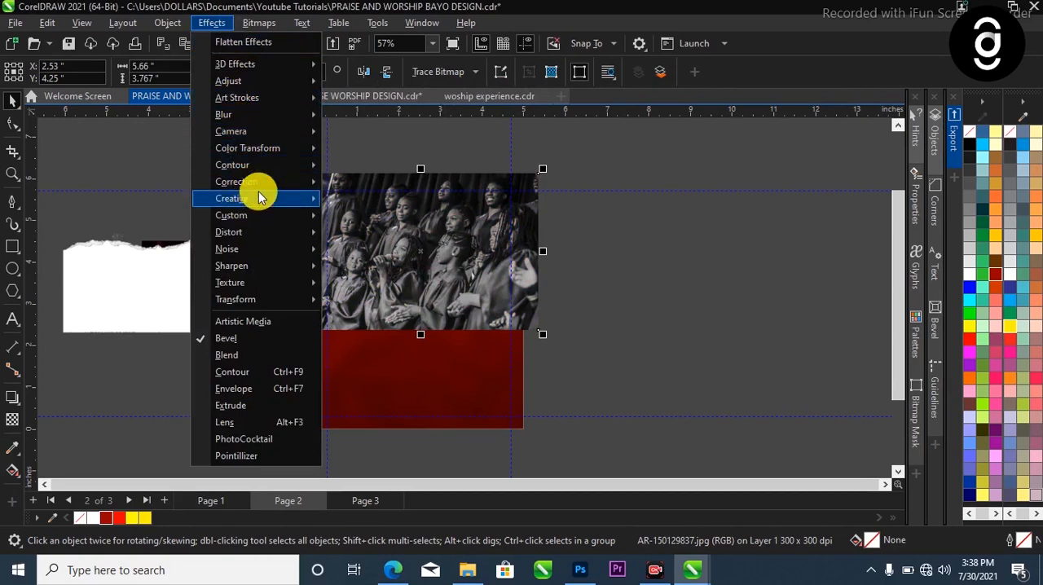
mouse_move(259, 198)
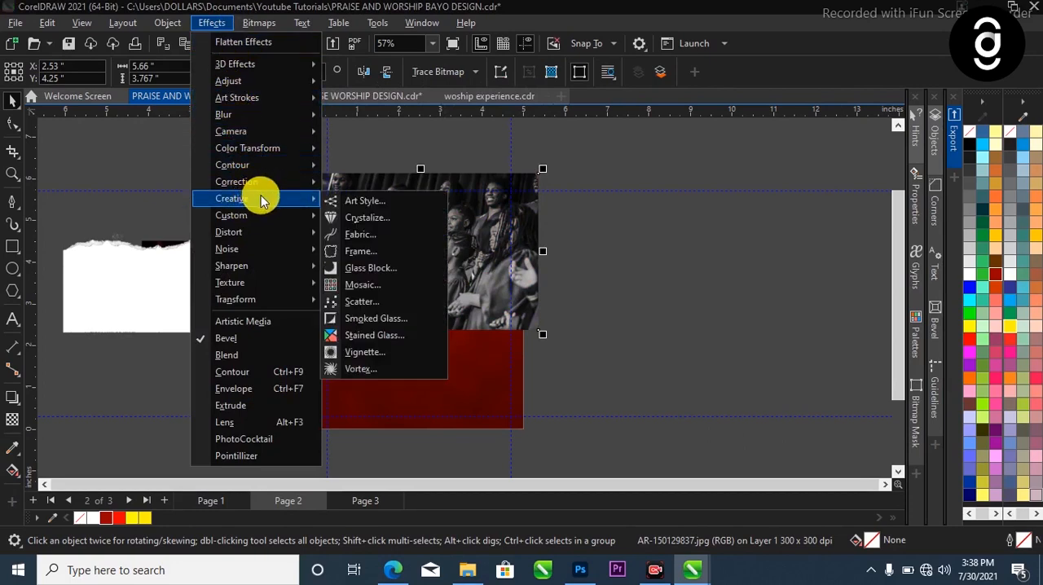
left_click(391, 350)
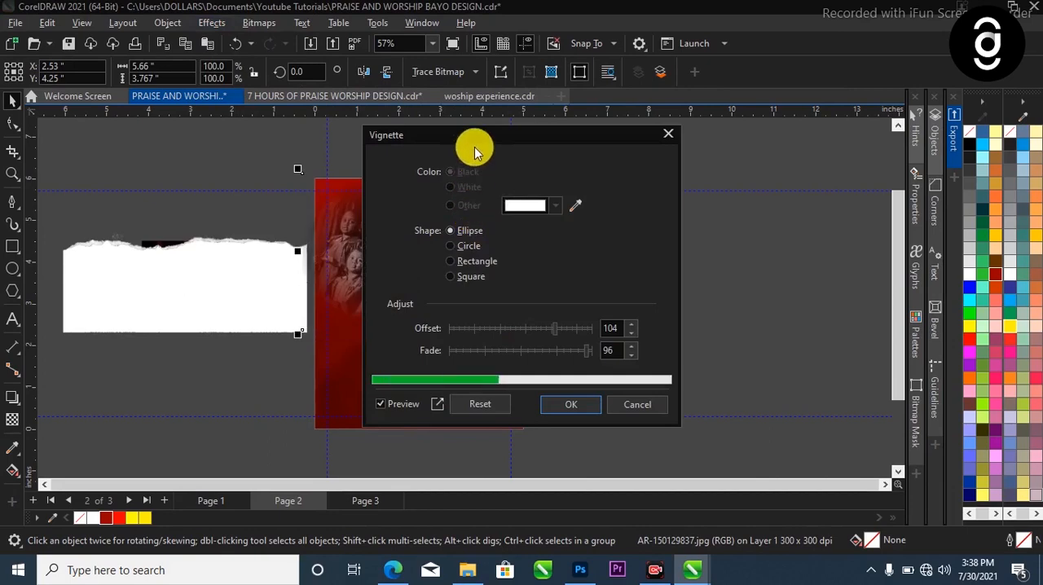
left_click_drag(549, 139, 753, 150)
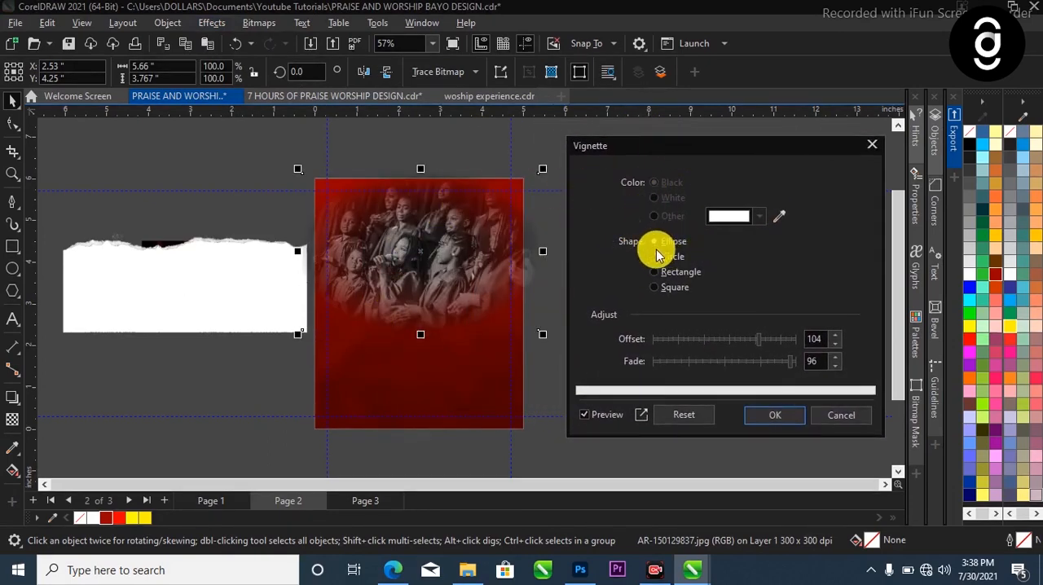
left_click(789, 419)
Shrink the choir photo to about 5.16 by 3.43 inches and shift it slightly past the background's right edge
left_click_drag(430, 246, 473, 235)
left_click_drag(556, 341, 534, 326)
scroll(433, 226, "up", 1)
left_click_drag(423, 220, 446, 232)
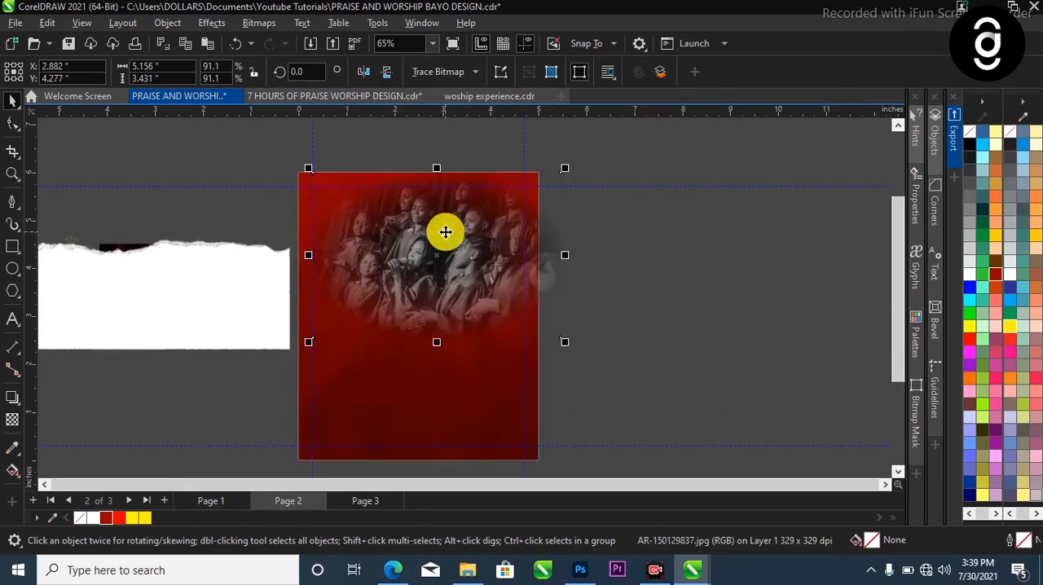
PowerClip the vignetted choir photo inside the red background rectangle
right_click(445, 232)
left_click(480, 326)
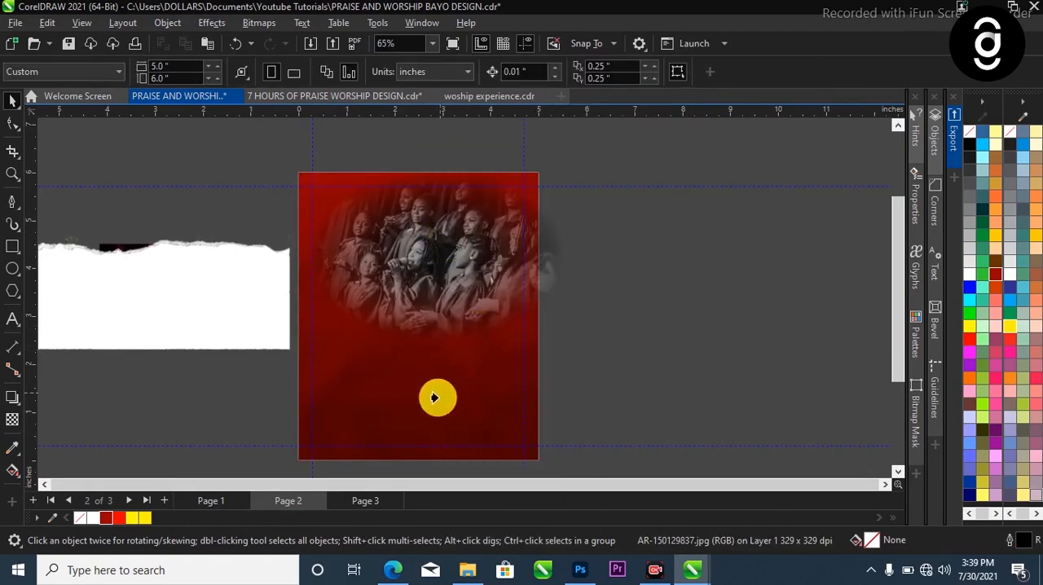
left_click(430, 406)
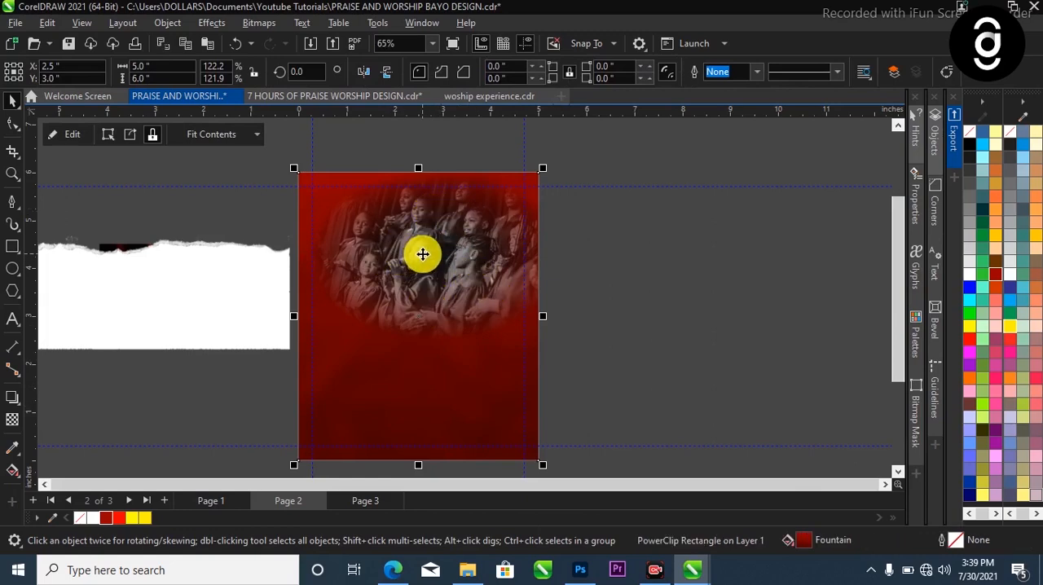
Set the clipped choir photo's transparency merge mode to Soft Light
left_click(422, 259, "ctrl")
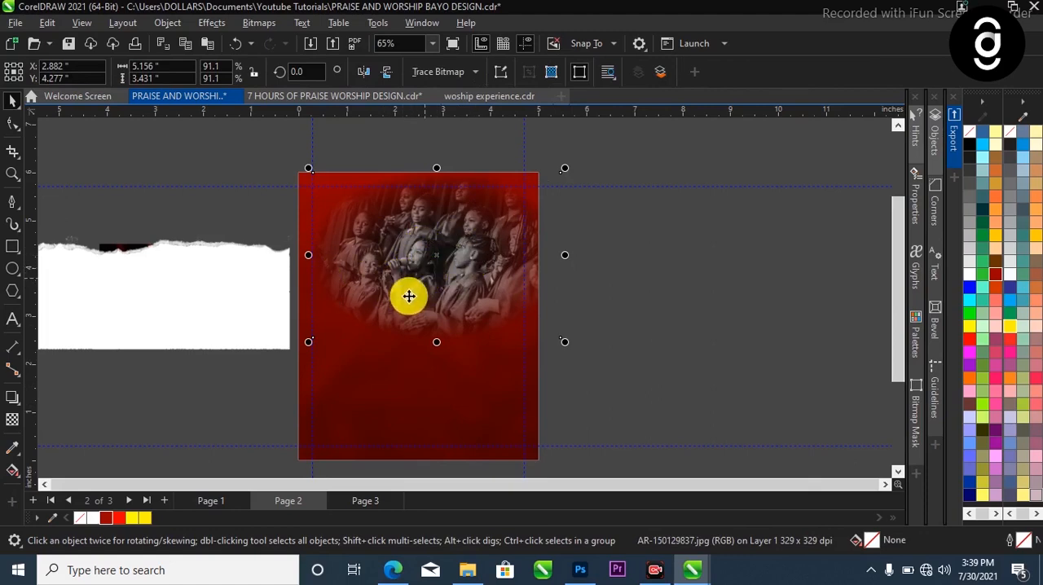
left_click(9, 422)
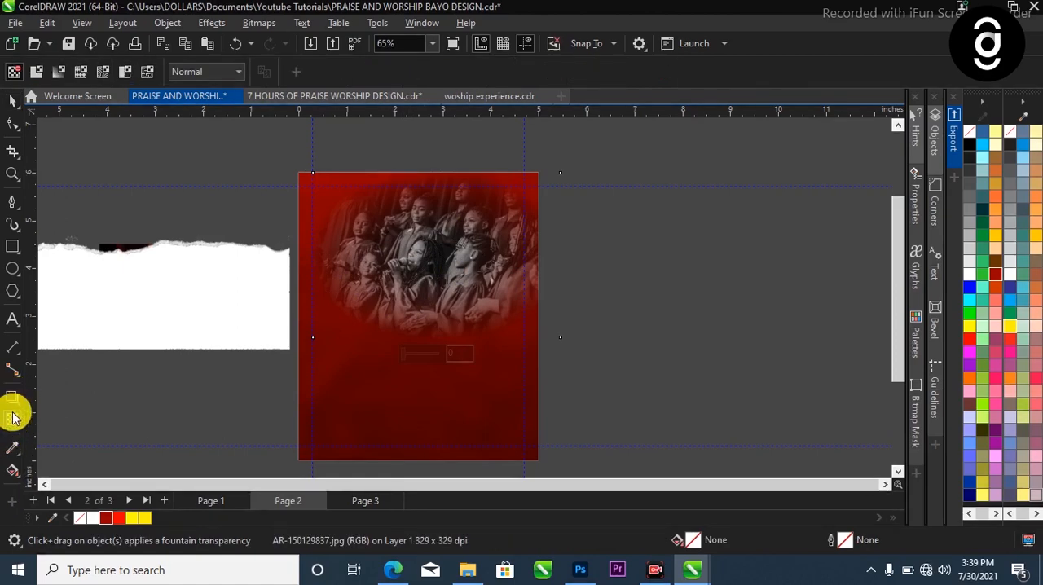
left_click(215, 73)
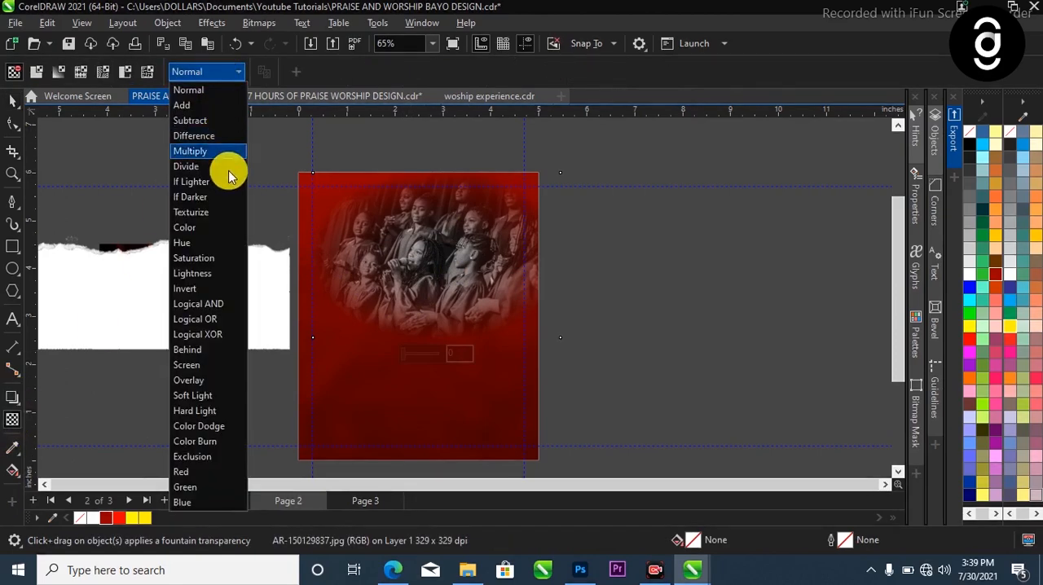
left_click(225, 399)
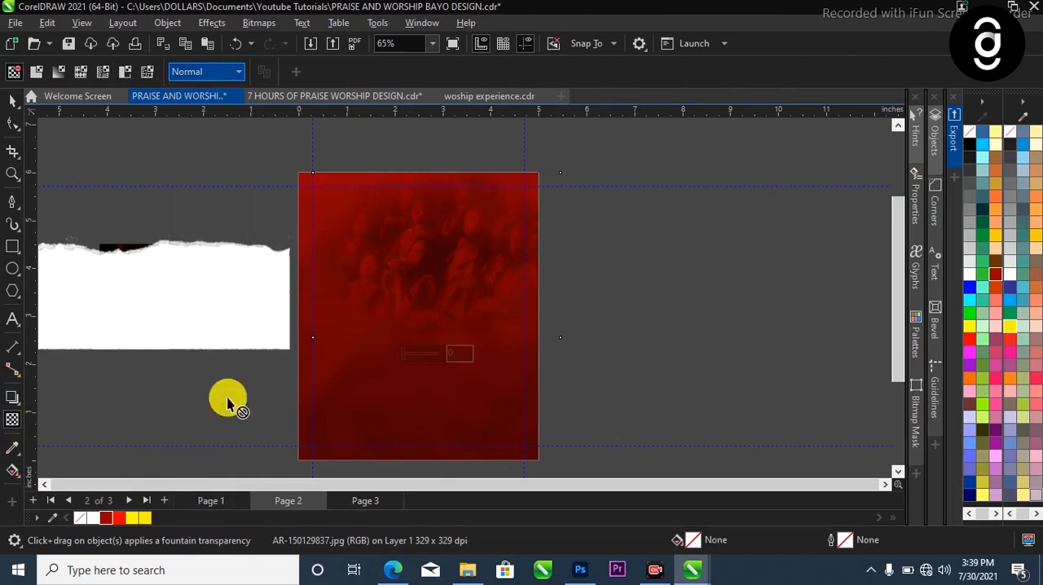
Add the two-line artistic text "7 hours 0f" and "Praise & worship" over the choir photo
left_click(15, 100)
left_click(186, 158)
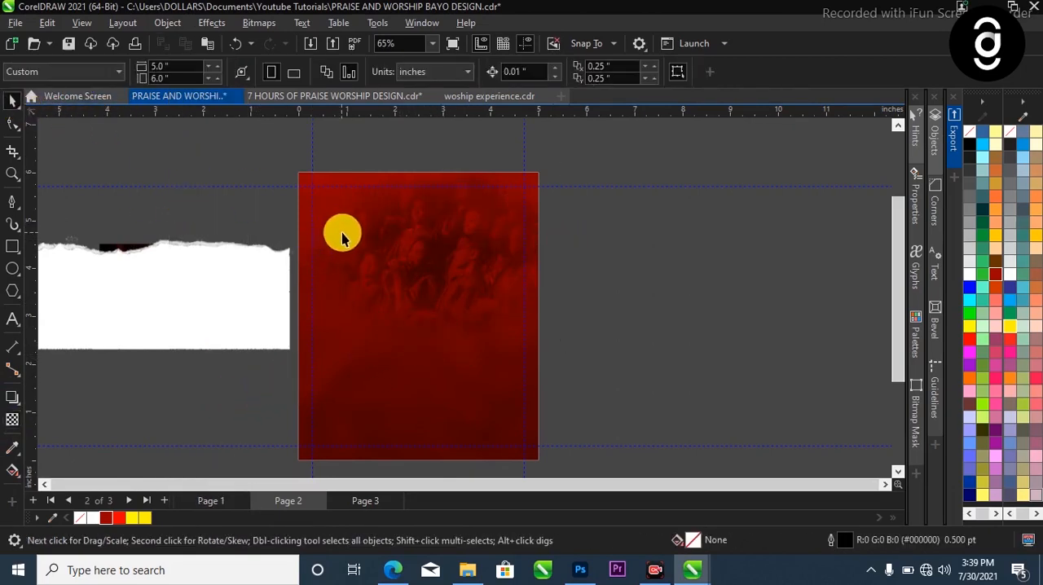
scroll(340, 236, "down", 1)
scroll(435, 257, "up", 1)
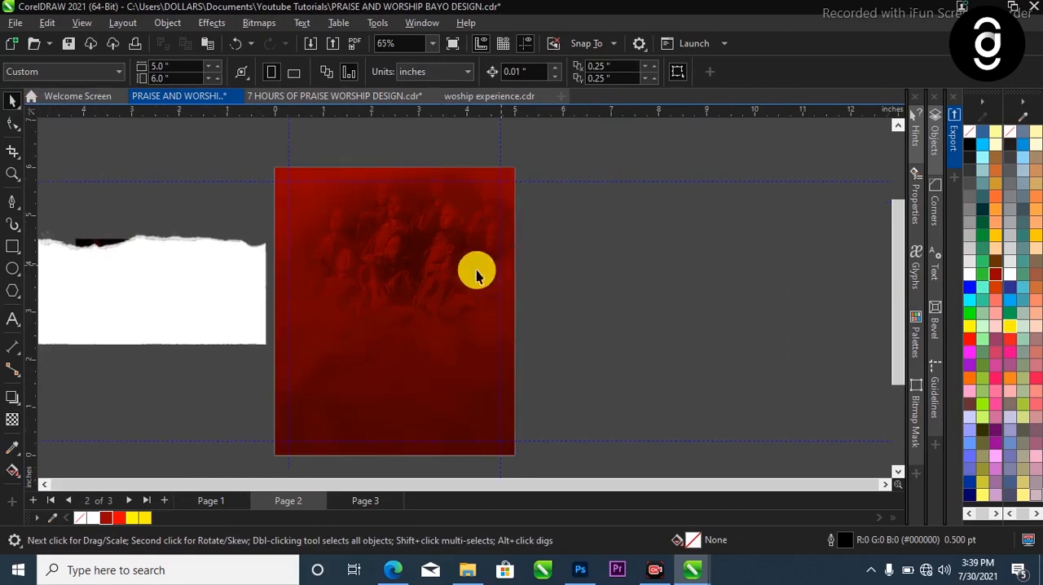
left_click(11, 322)
scroll(367, 256, "up", 2)
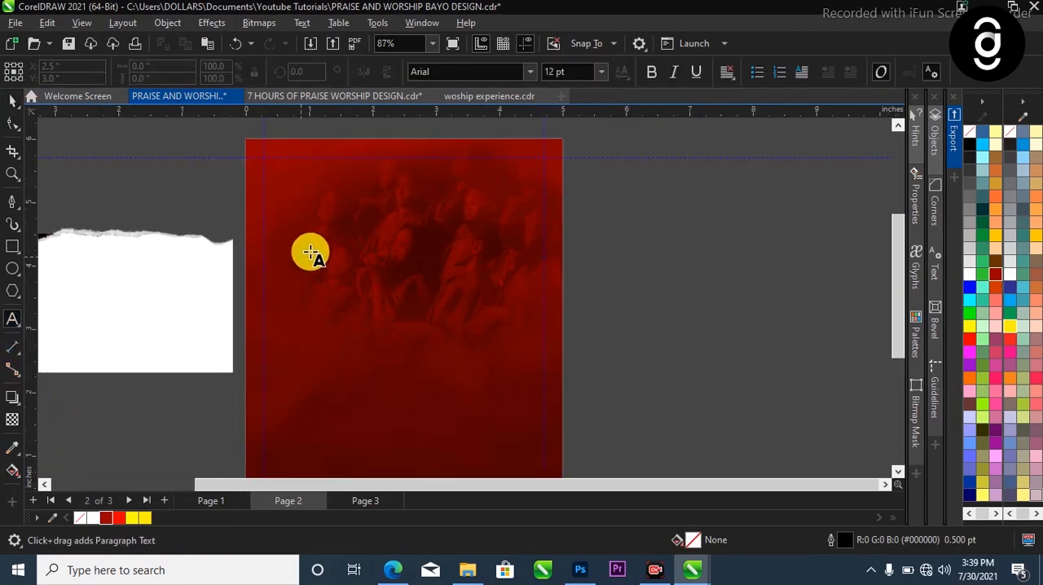
left_click(378, 308)
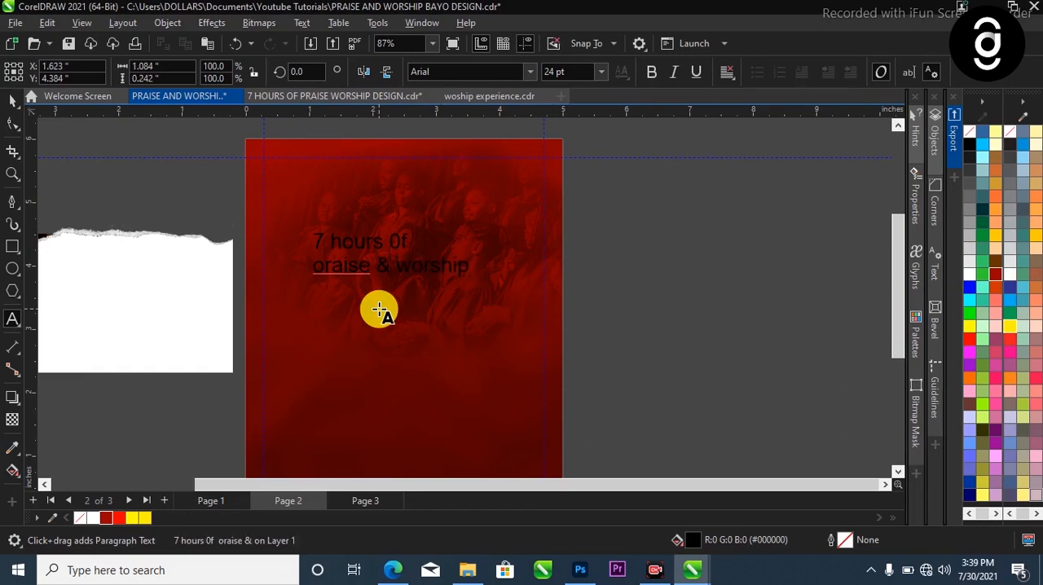
scroll(359, 292, "up", 2)
left_click_drag(316, 262, 291, 260)
type("P")
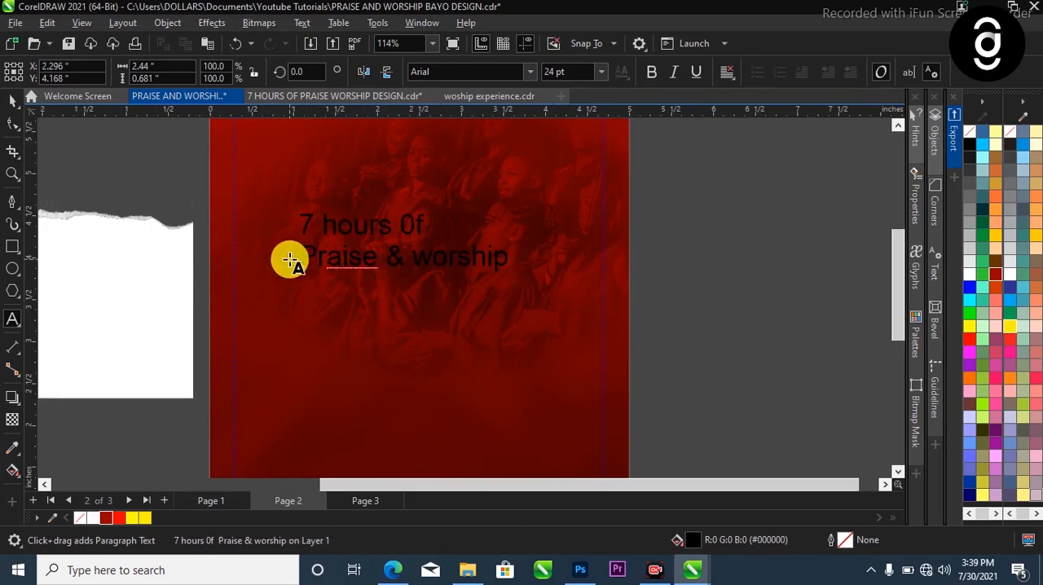
Break the text apart into separate lines and move "Praise & worship" down below "7 hours 0f"
key("ctrl+space")
scroll(343, 256, "down", 2)
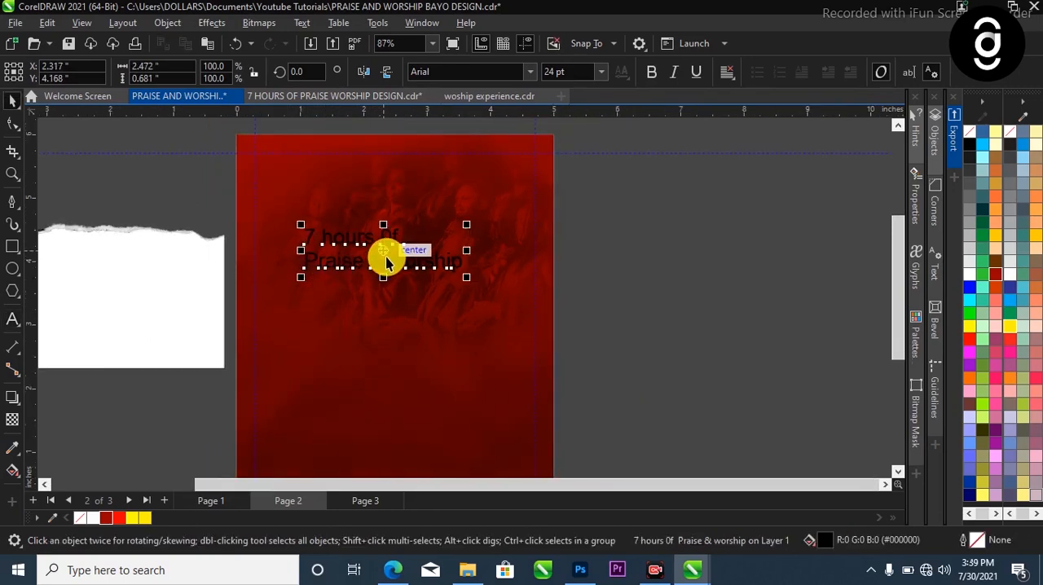
key("ctrl+k")
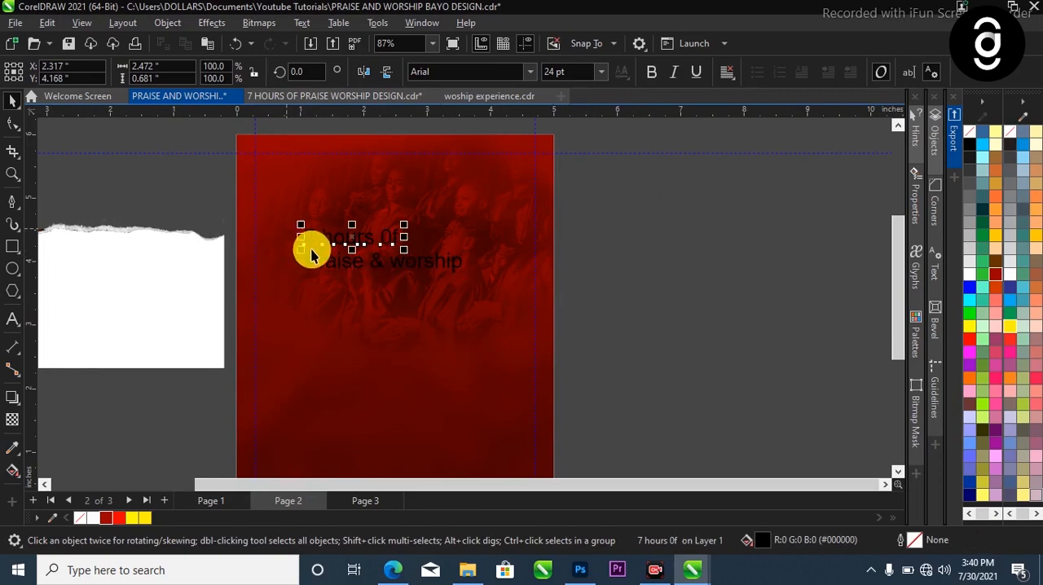
left_click_drag(361, 268, 379, 315)
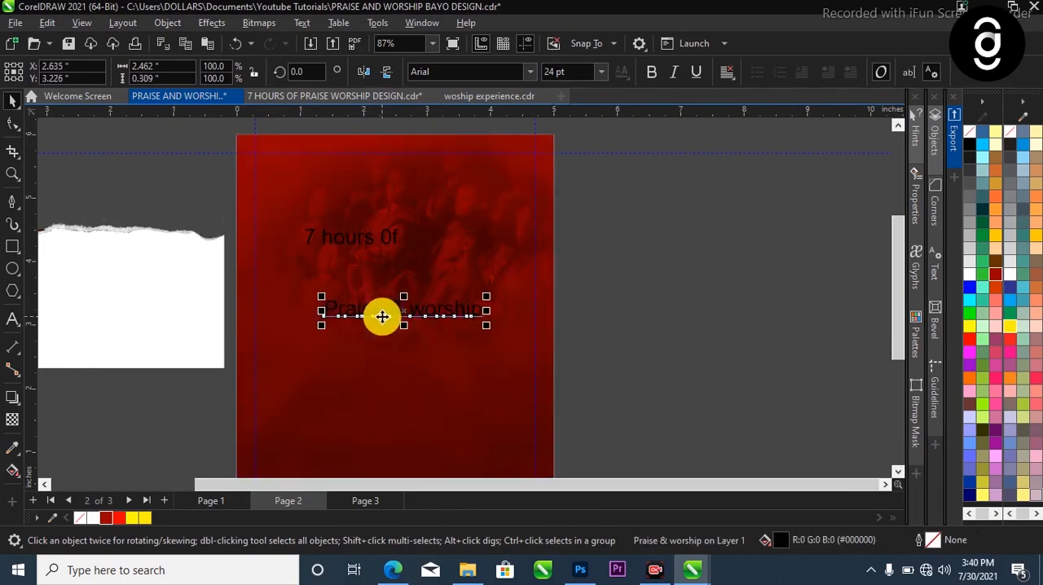
Put "Praise", "&" and "worship" on separate lines and break them apart into individual text objects
scroll(379, 314, "up", 1)
double_click(392, 318)
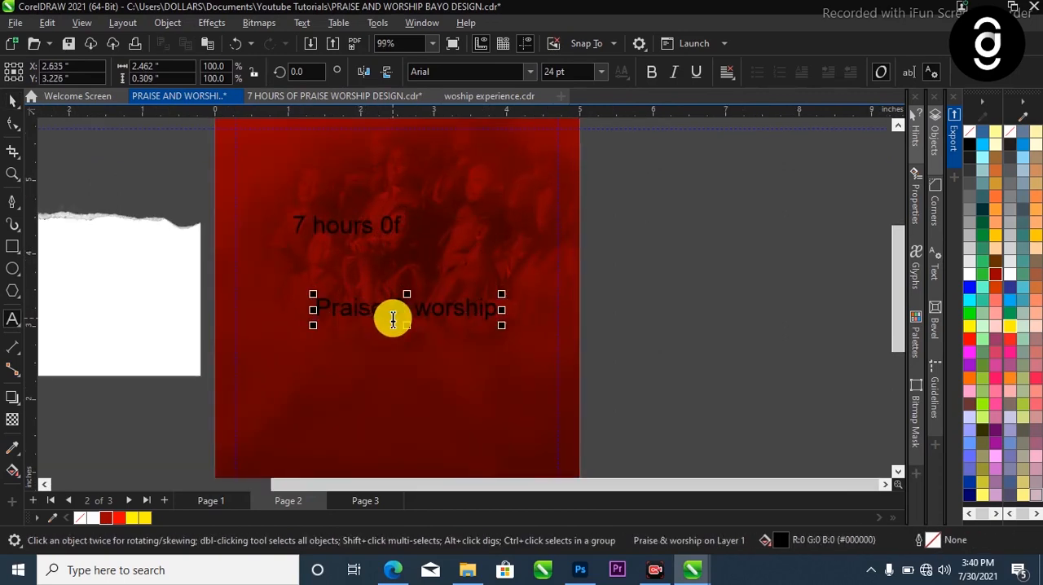
key("Return")
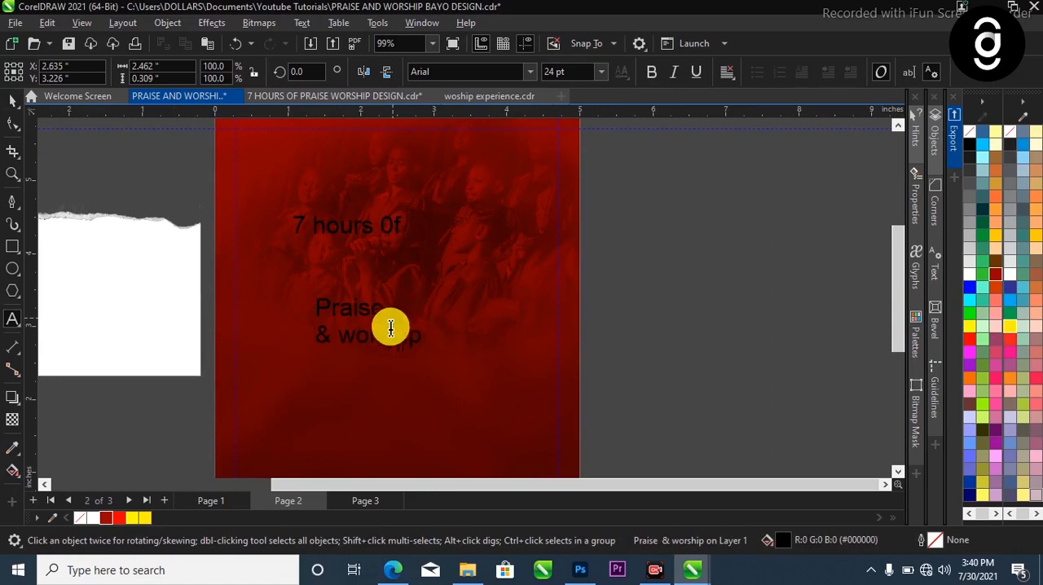
left_click(337, 344)
key("Return")
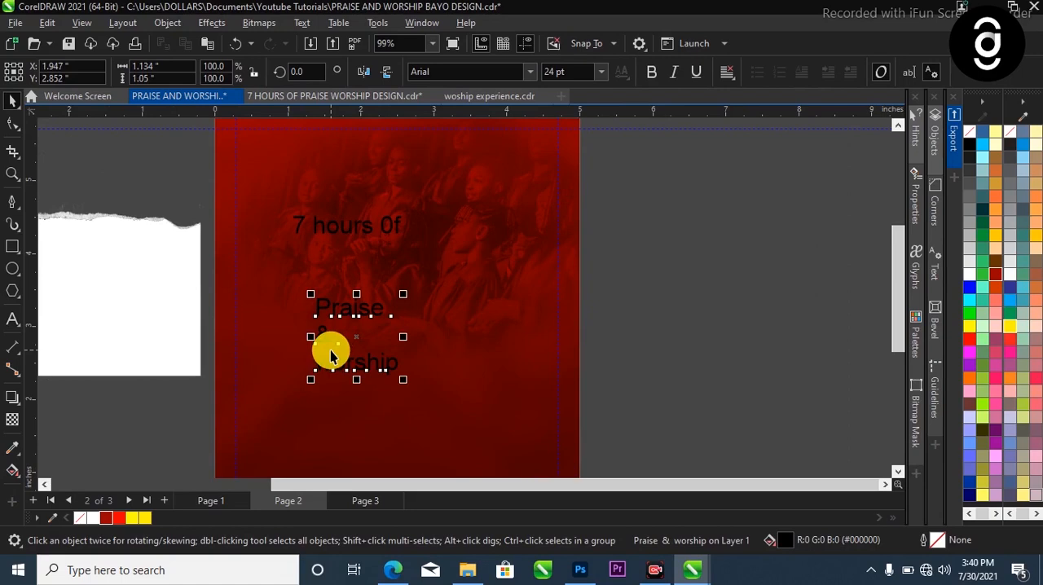
key("ctrl+k")
Set "Praise" in the Intro Inline font and move the ampersand up beside its last letter
scroll(347, 318, "up", 2)
left_click(530, 71)
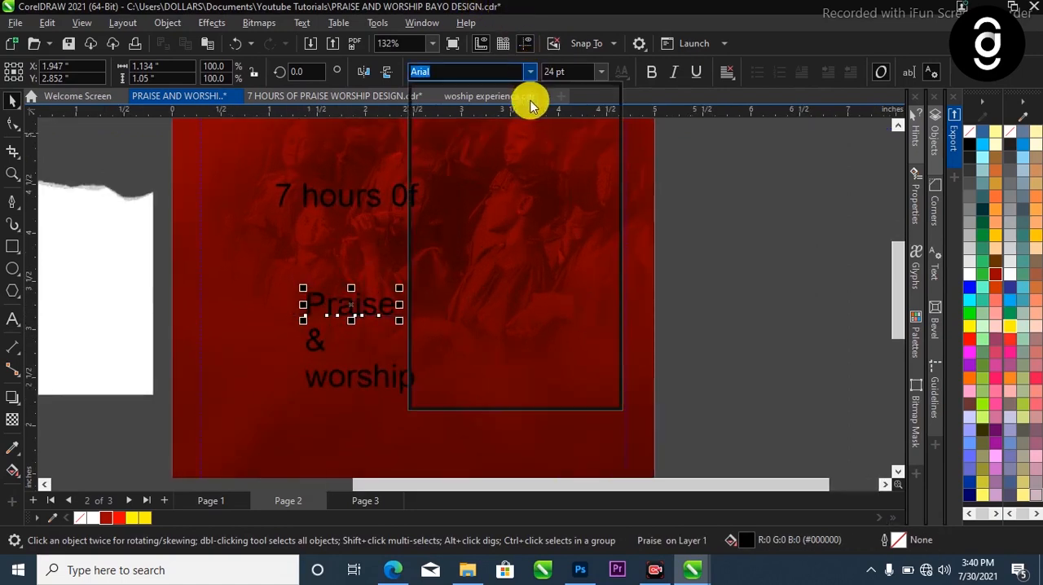
left_click(522, 172)
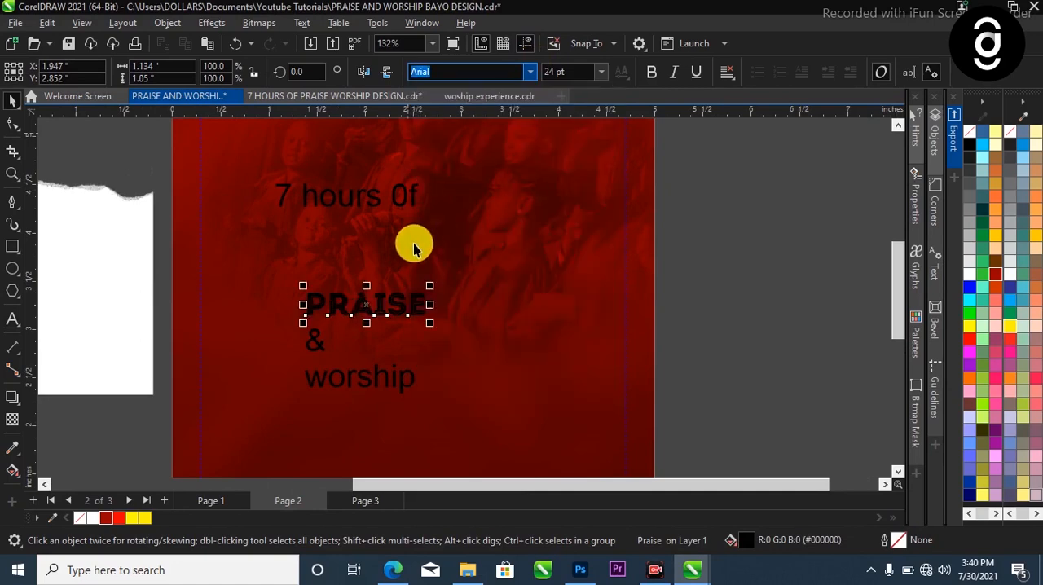
left_click(326, 343)
left_click_drag(316, 343, 442, 312)
Try the Olympus Mount font on the lowercase word "worship" and undo the attempt
left_click(400, 379)
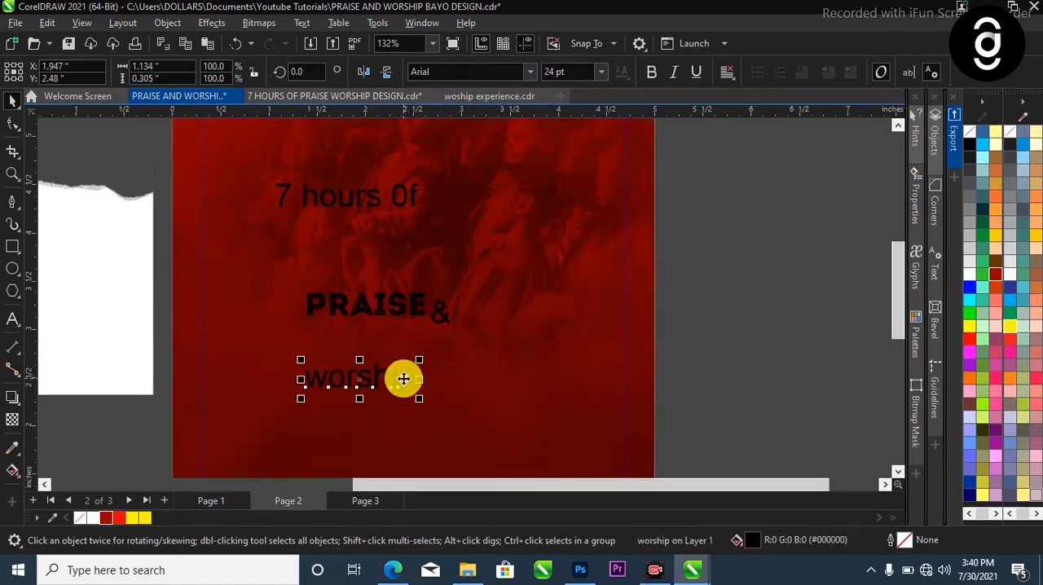
left_click(529, 74)
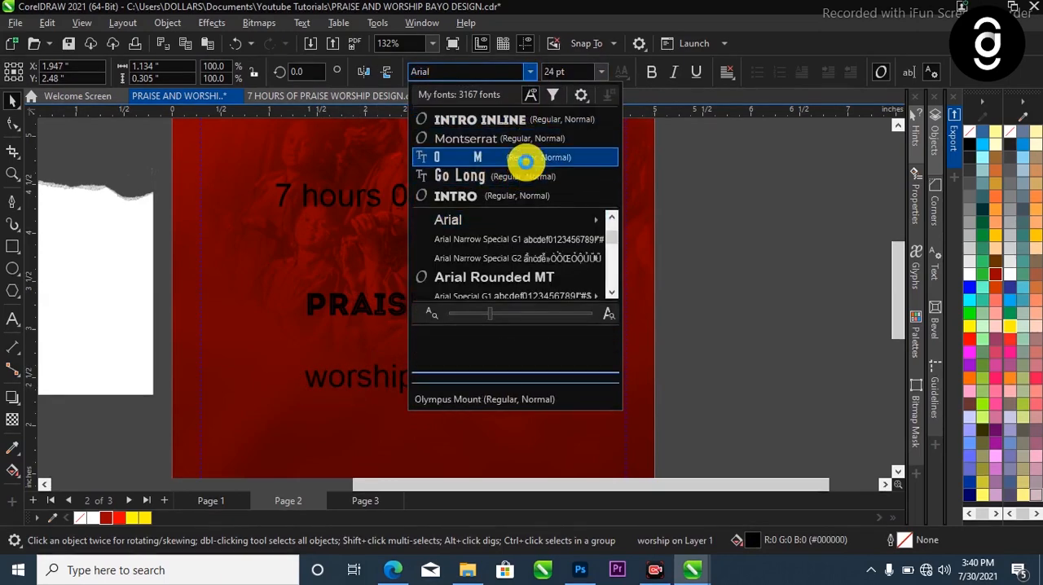
left_click(525, 161)
left_click(334, 396)
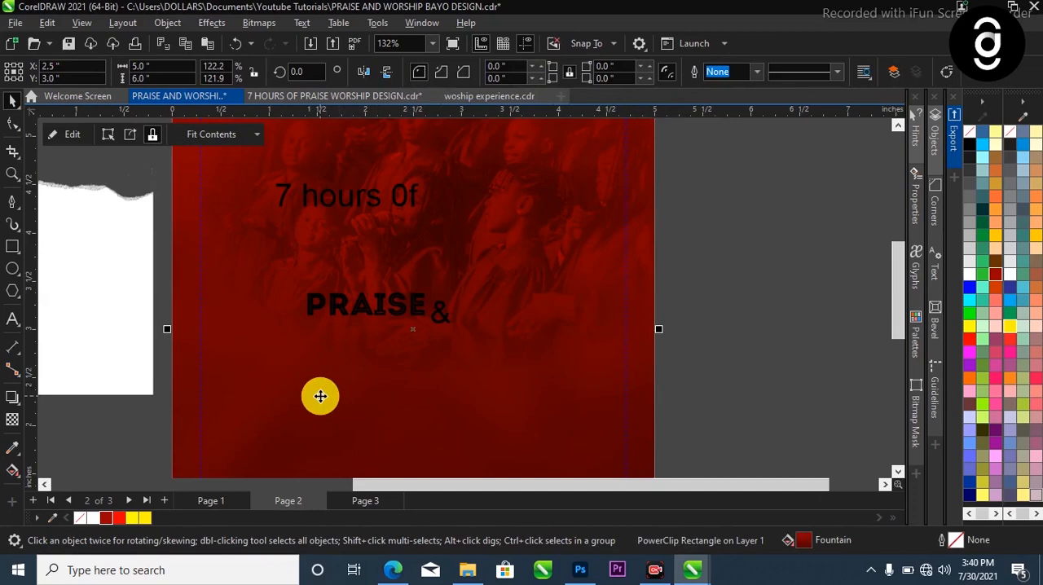
left_click_drag(175, 322, 479, 428)
key("ctrl+z")
key("ctrl+z")
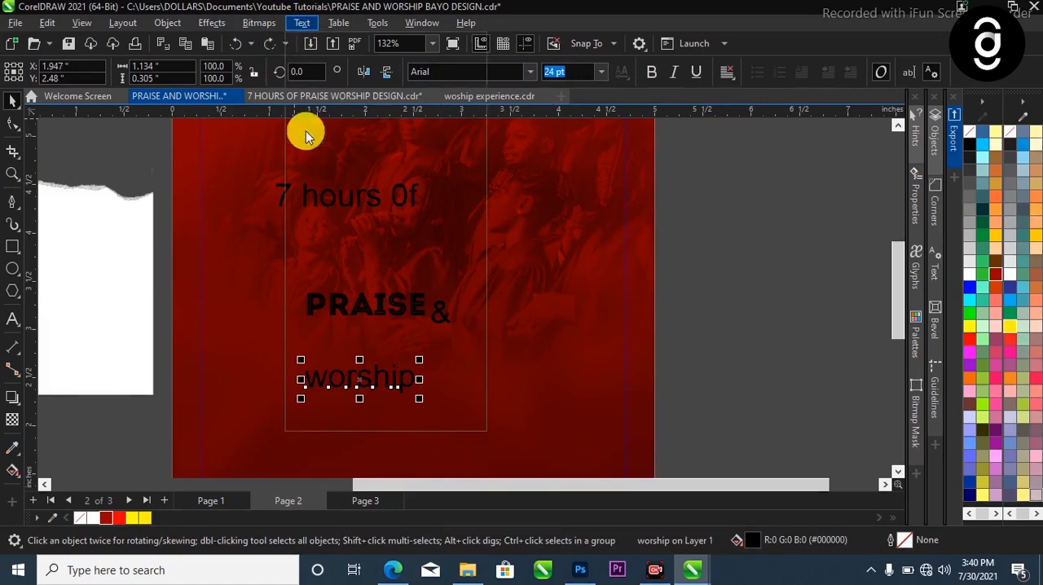
Restyle "worship" as uppercase text in the Olympus Mount font, enlarged to about 2.35 inches wide
left_click(344, 342)
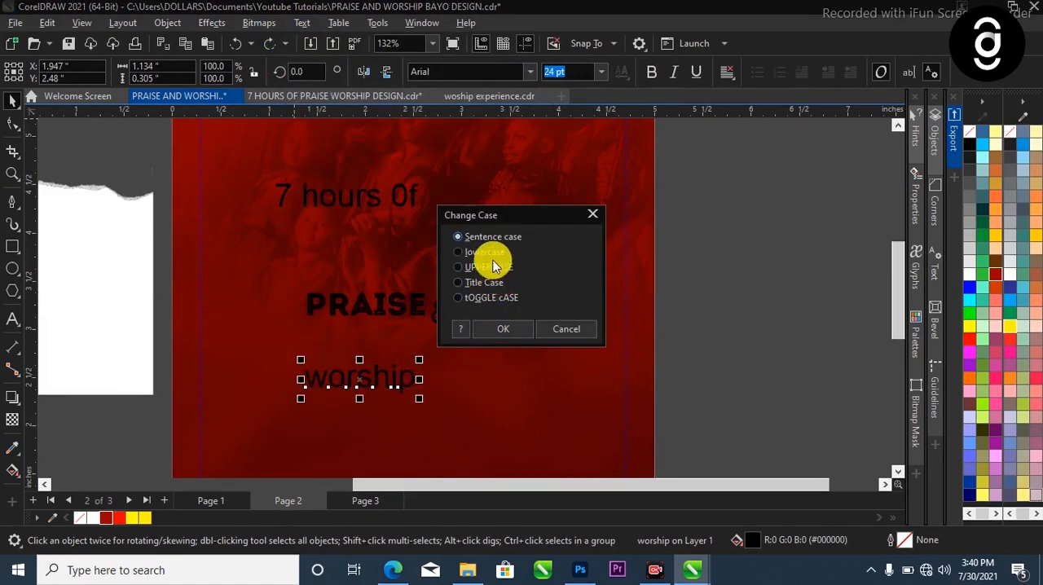
left_click(507, 329)
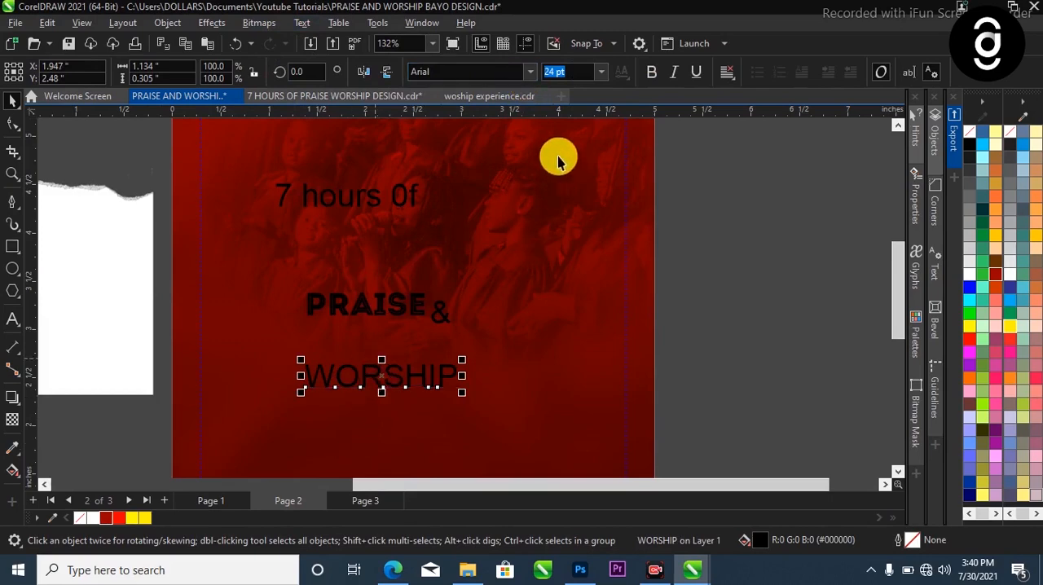
left_click(530, 74)
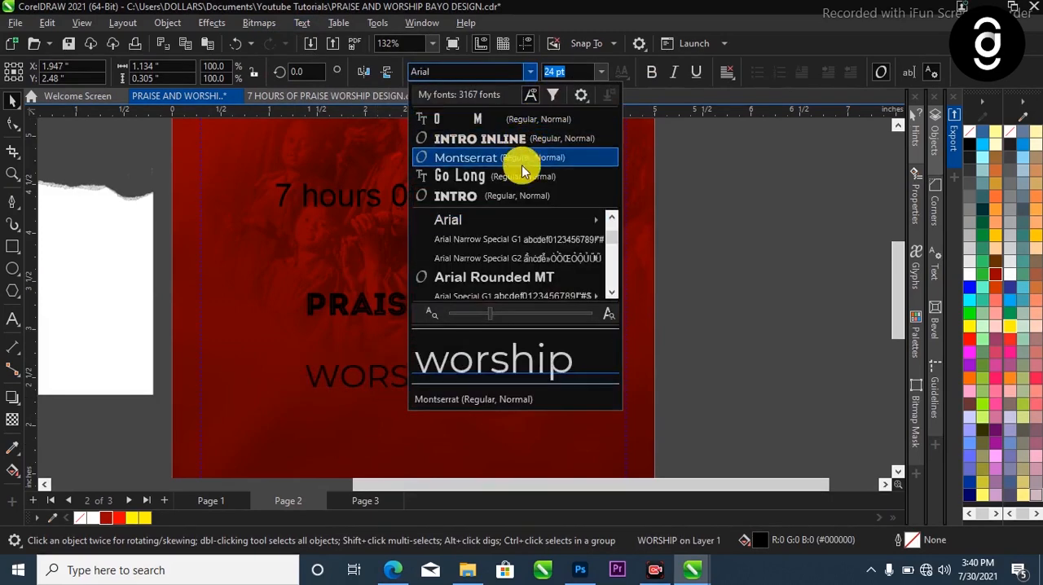
left_click(516, 121)
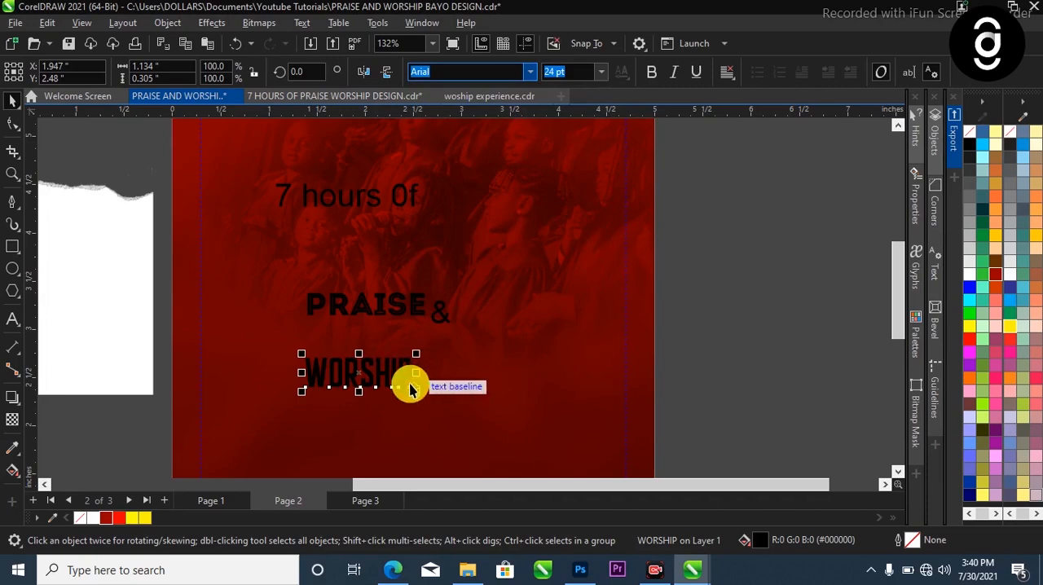
left_click_drag(416, 356, 535, 301)
Set the ampersand in Olympus Mount and arrange PRAISE and the ampersand above the right part of WORSHIP
left_click(444, 308)
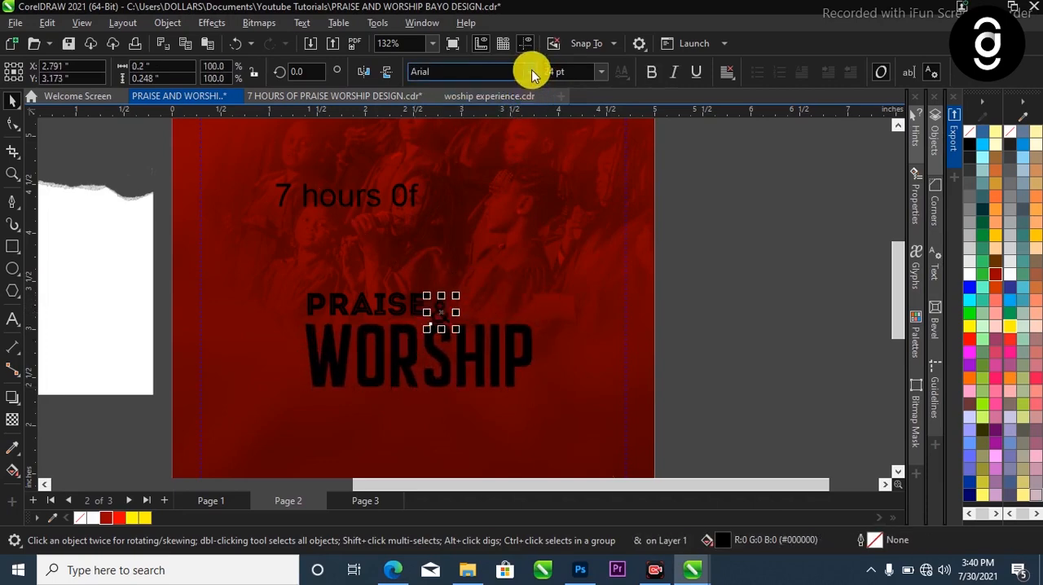
left_click(530, 72)
left_click(508, 120)
left_click_drag(429, 285, 517, 305)
left_click(432, 305)
left_click_drag(432, 306, 481, 306)
Fill the PRAISE, ampersand and WORSHIP texts with white
left_click_drag(720, 221, 261, 424)
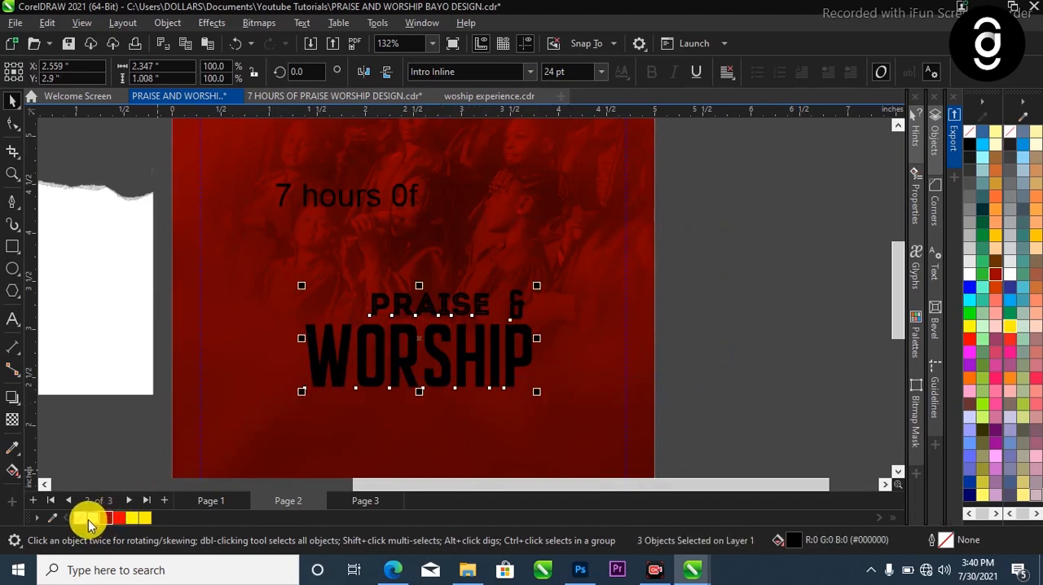
left_click(89, 519)
scroll(530, 299, "down", 2)
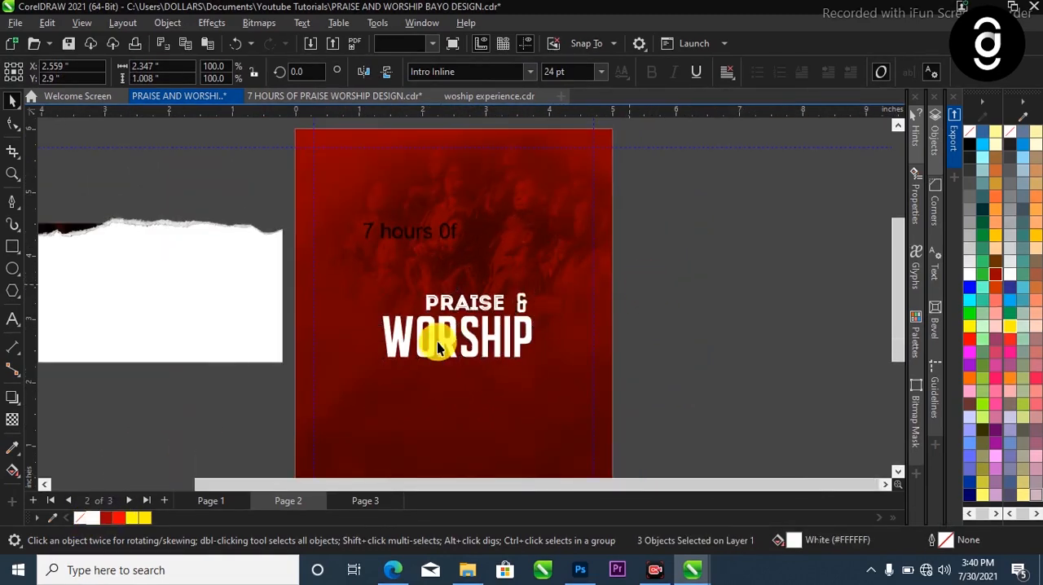
scroll(436, 334, "up", 1)
key("Escape")
scroll(421, 318, "up", 1)
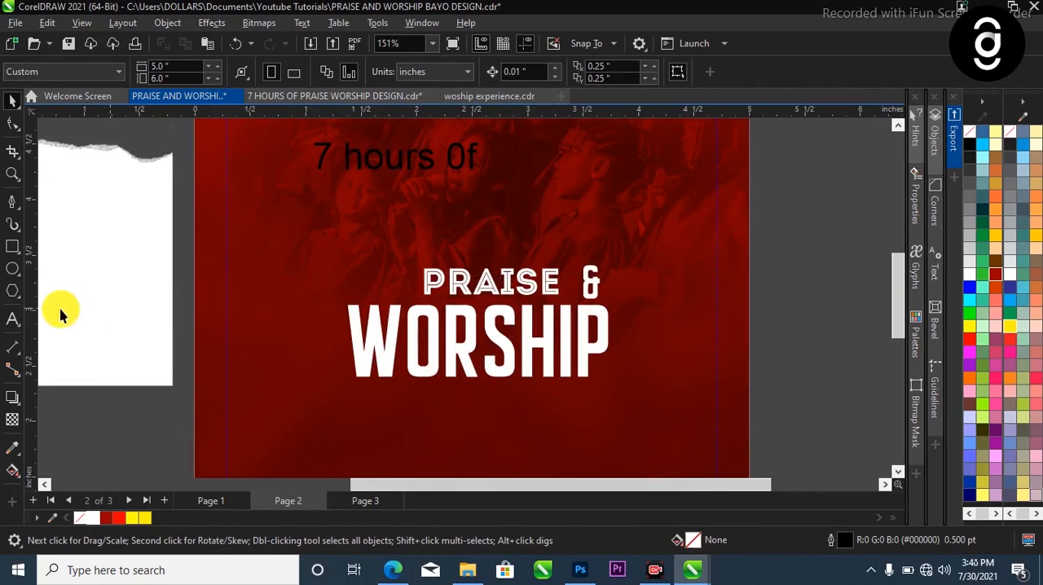
Draw a circle above the W of WORSHIP, left of PRAISE, and shrink it to about 0.44 inches across
left_click(13, 269)
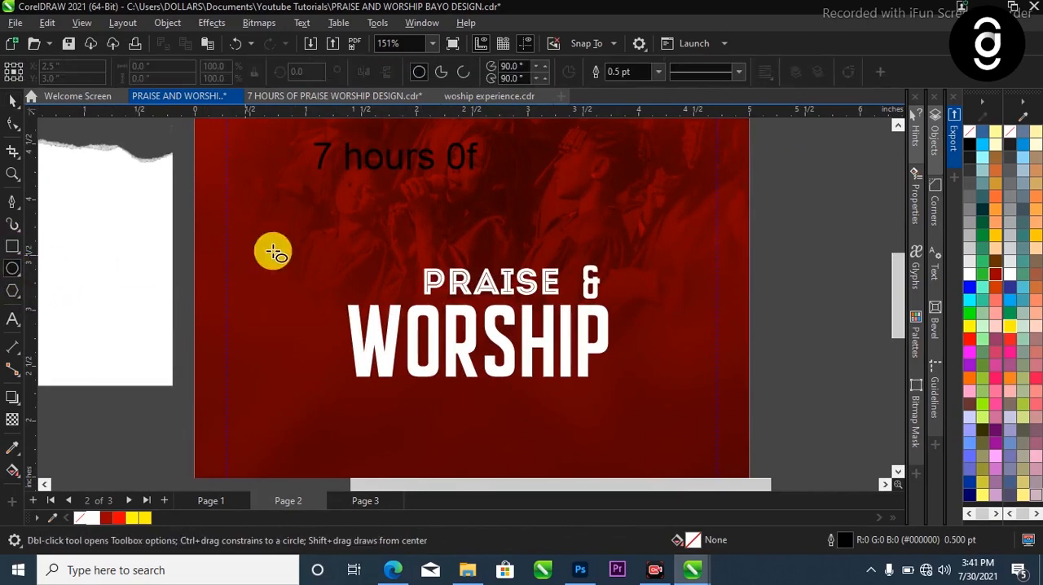
left_click_drag(332, 237, 376, 273)
scroll(362, 256, "up", 1)
key("space")
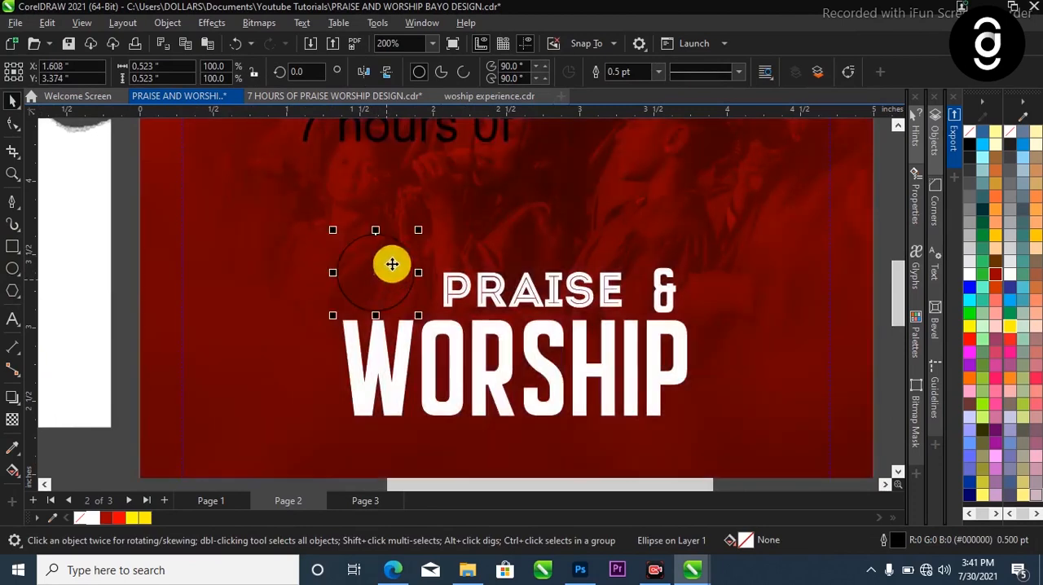
mouse_move(419, 230)
left_mouse_down()
mouse_move(405, 244)
mouse_move(419, 249)
mouse_move(406, 231)
left_mouse_up()
Enlarge PRAISE to fill the space beside the circle and shrink the ampersand to fit after its last letter
left_click(461, 290)
left_click_drag(634, 319, 668, 289)
scroll(670, 292, "up", 1)
left_click(670, 291)
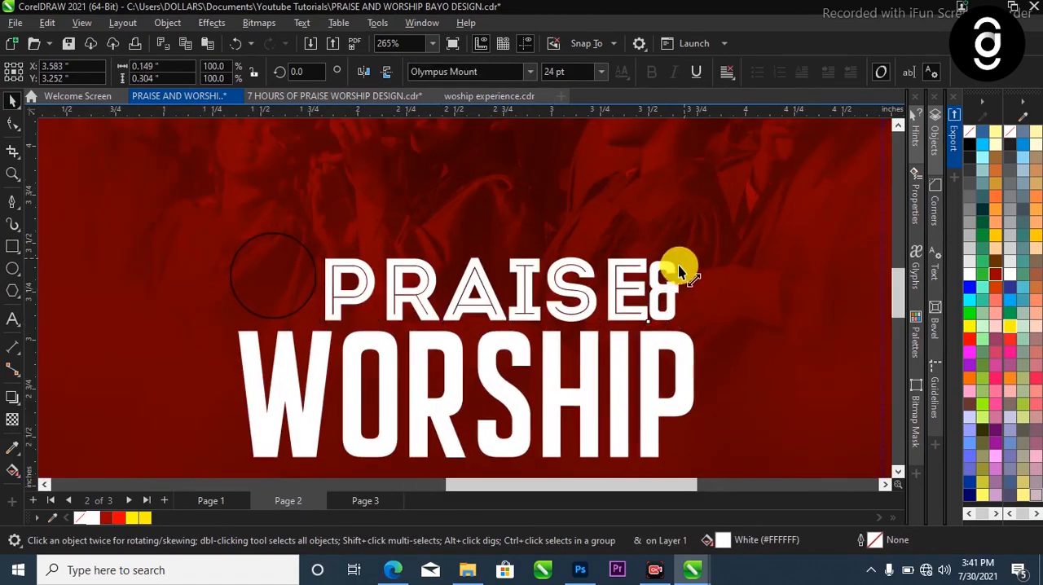
left_click_drag(678, 265, 664, 298)
left_click_drag(664, 300, 665, 301)
scroll(436, 333, "down", 1)
Shrink the circle beside PRAISE to about 0.41 inches across
left_click(348, 289)
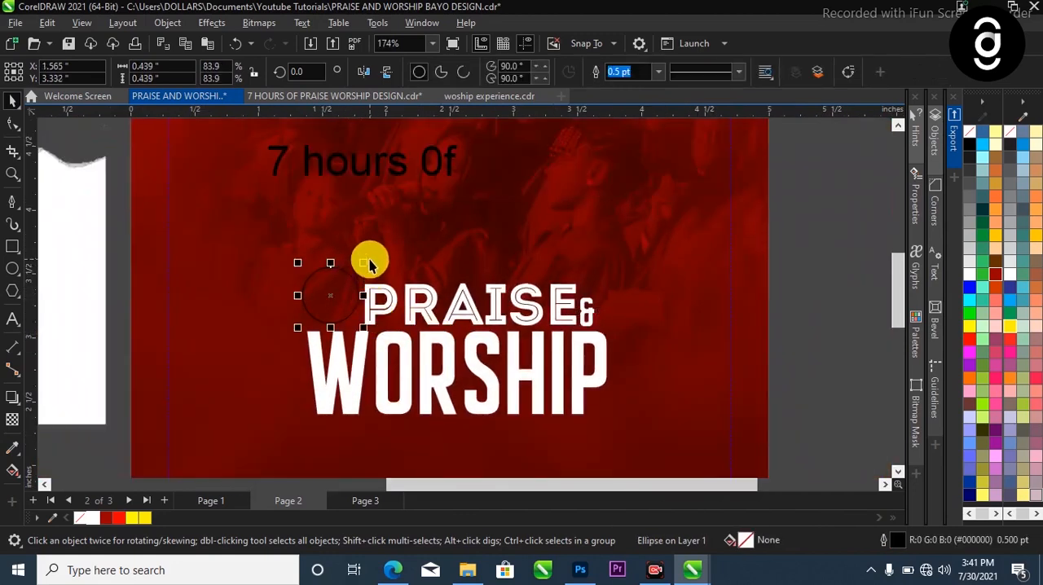
left_click(370, 260)
left_click(352, 278)
left_click(366, 270)
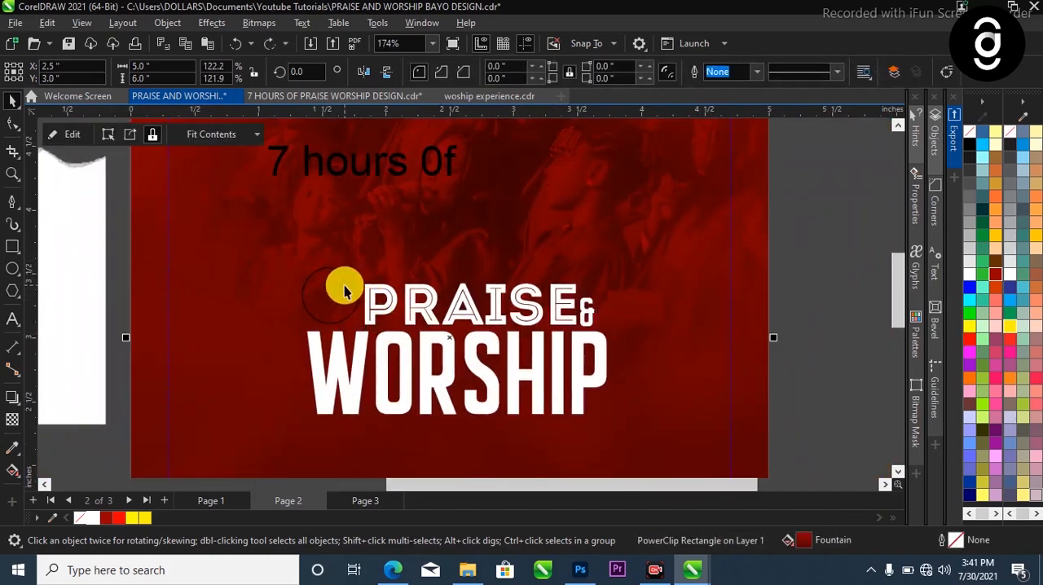
left_click(346, 285)
left_click_drag(363, 266, 359, 269)
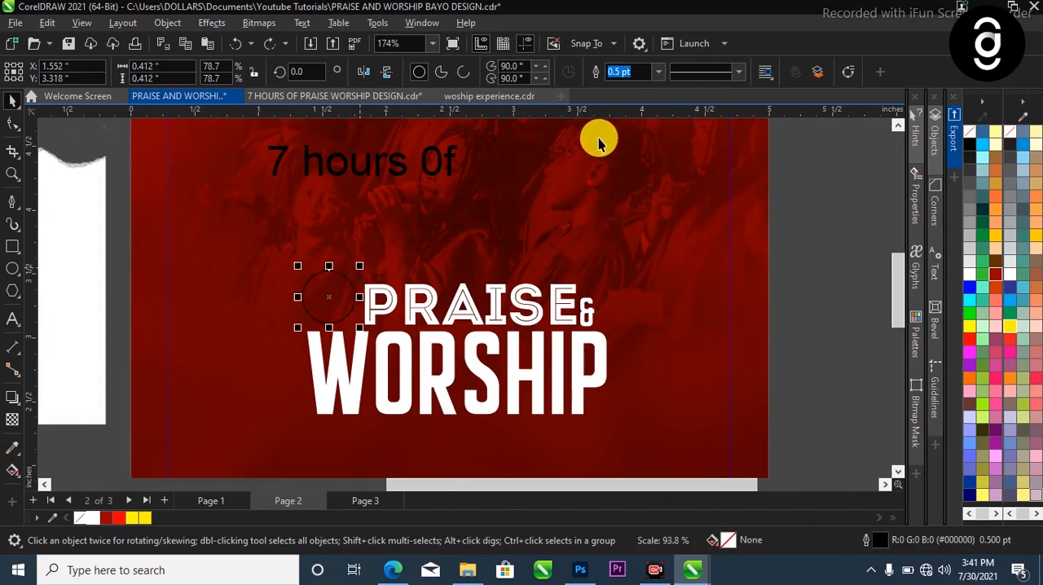
Give the circle a white outline 3.0 pt thick
left_click(658, 72)
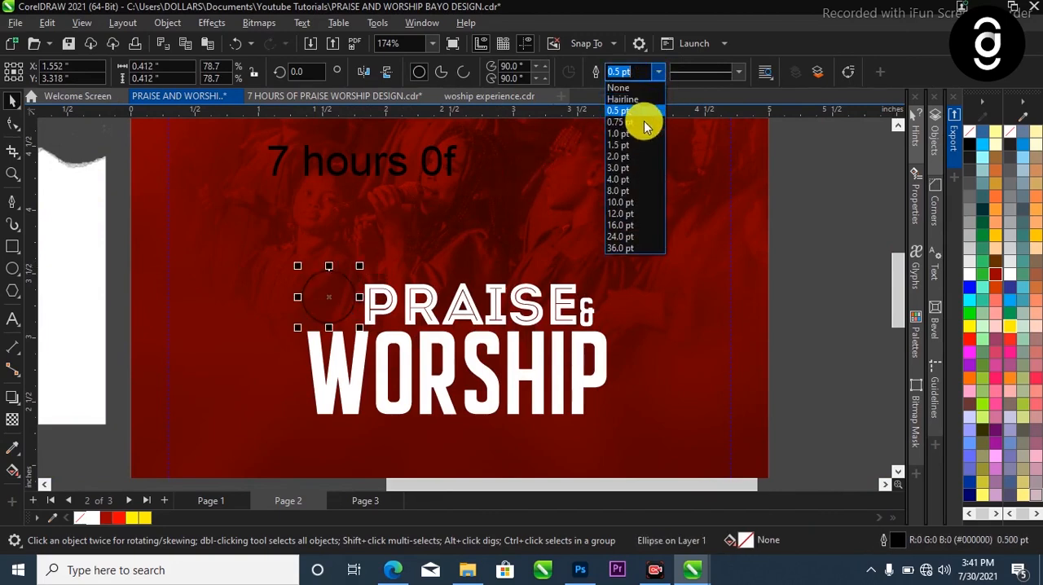
left_click(620, 167)
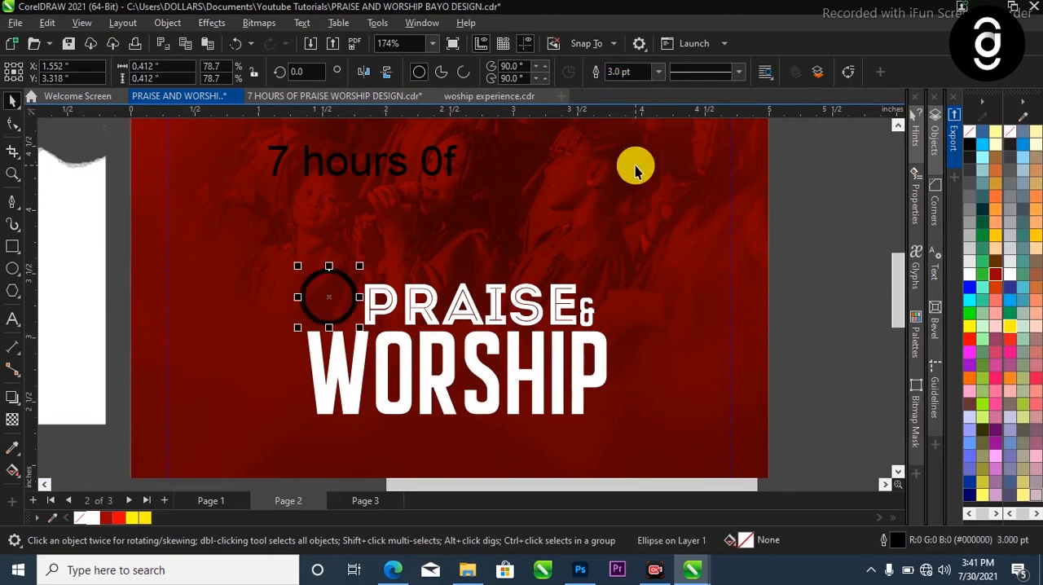
right_click(91, 518)
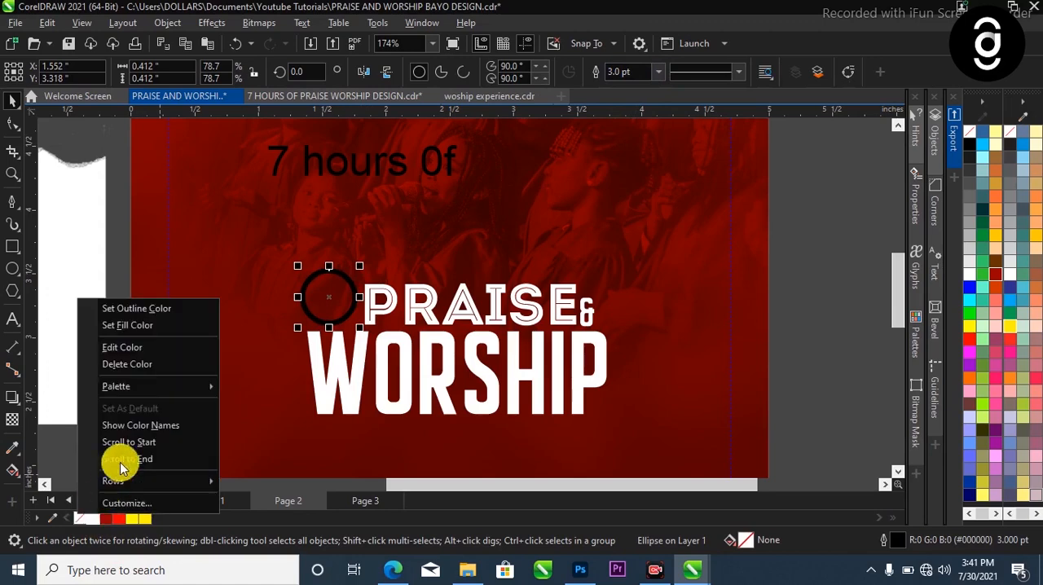
left_click(173, 314)
scroll(566, 361, "down", 2)
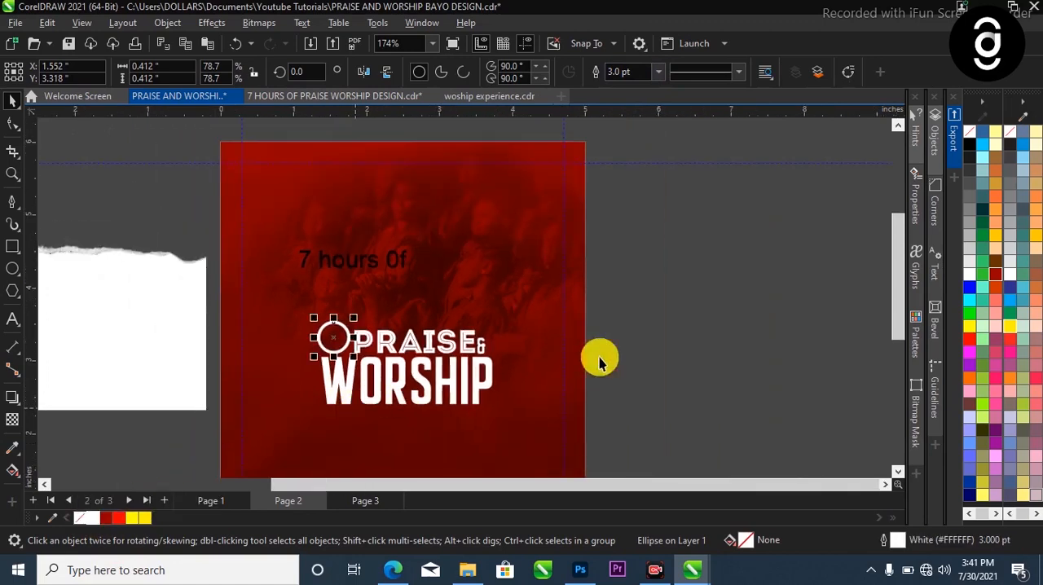
Move the circle snugly between the P of PRAISE and the W of WORSHIP and convert it to curves
scroll(348, 335, "up", 2)
scroll(348, 334, "up", 1)
left_click_drag(346, 337, 352, 337)
scroll(352, 351, "up", 2)
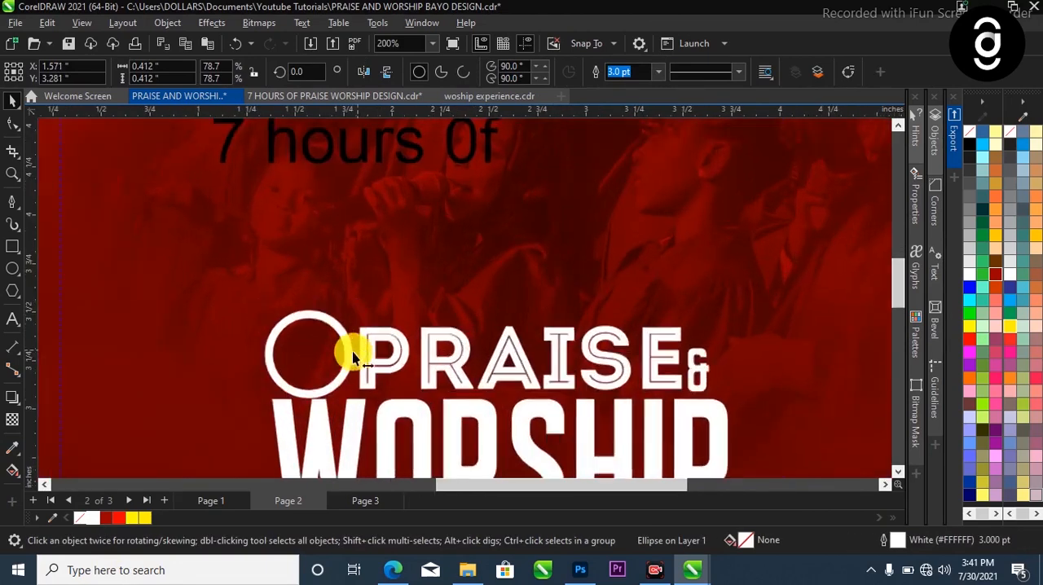
scroll(505, 398, "down", 1)
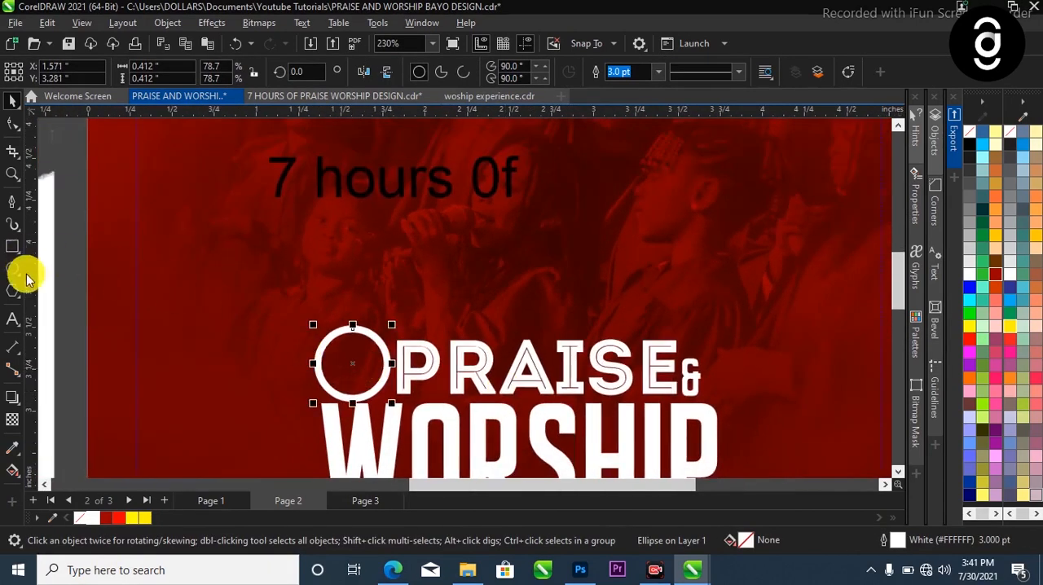
left_click(349, 353)
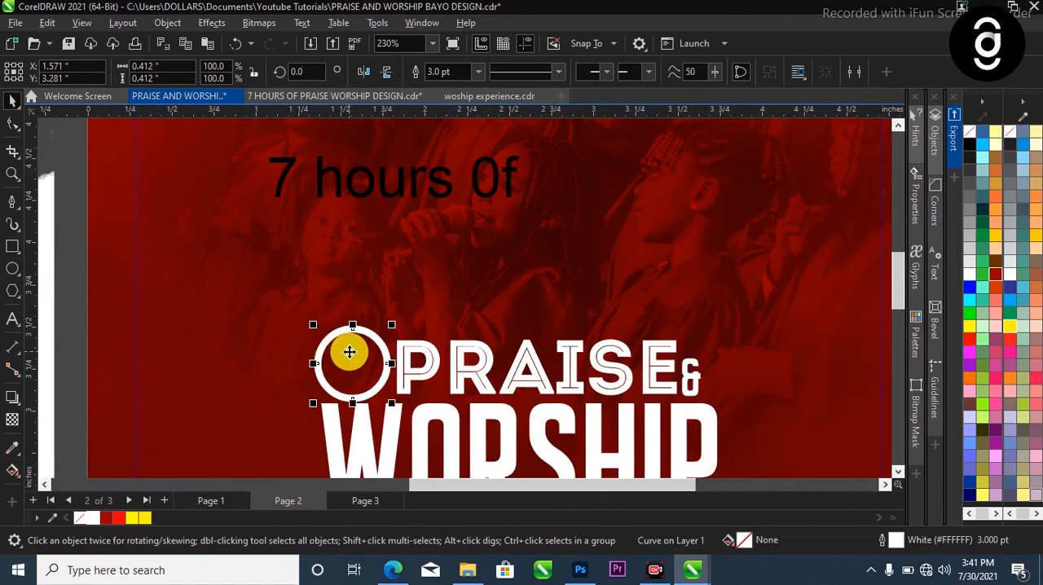
Draw a closed triangle with the Pen tool over the circle's upper-left part, about 0.46 by 0.41 inches, with one corner inside the circle
left_click(91, 235)
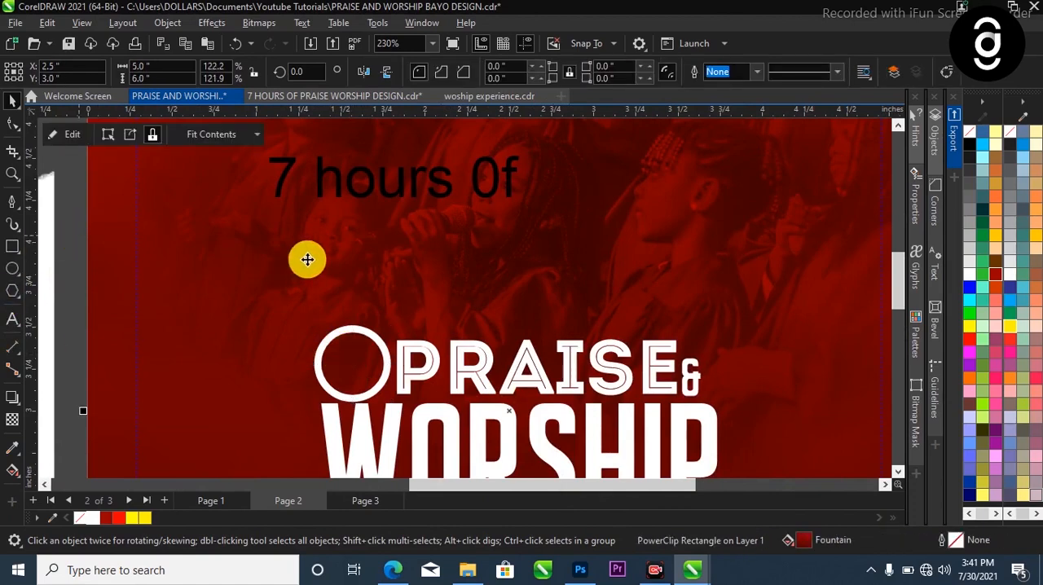
scroll(317, 277, "down", 2)
scroll(334, 332, "up", 1)
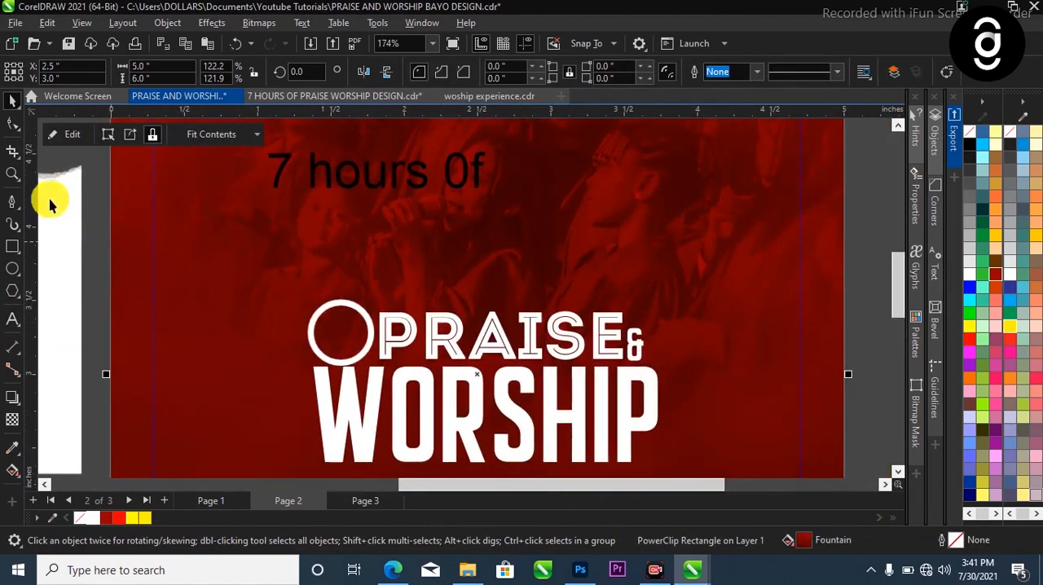
left_click(8, 204)
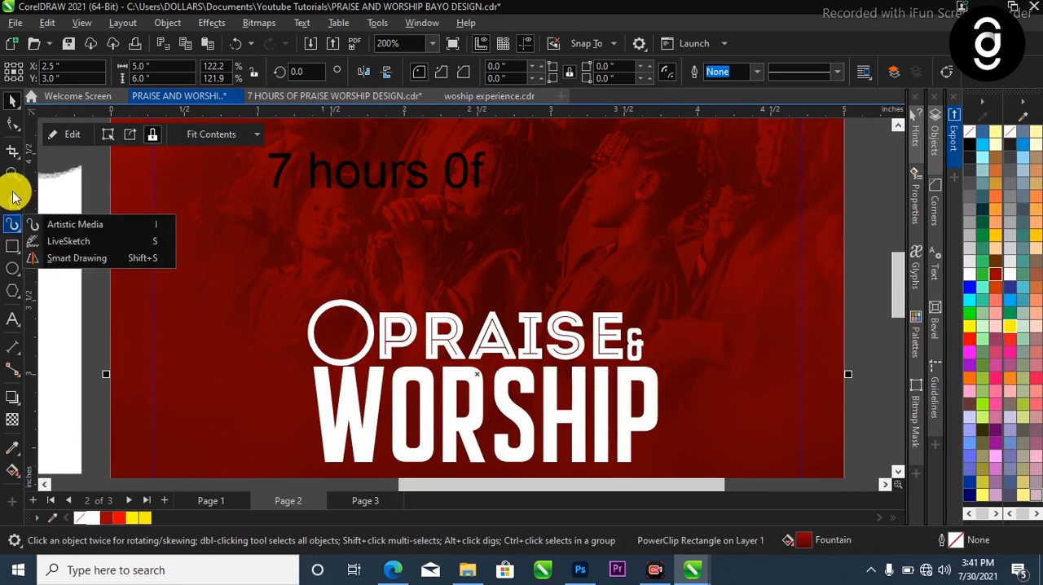
left_click(55, 253)
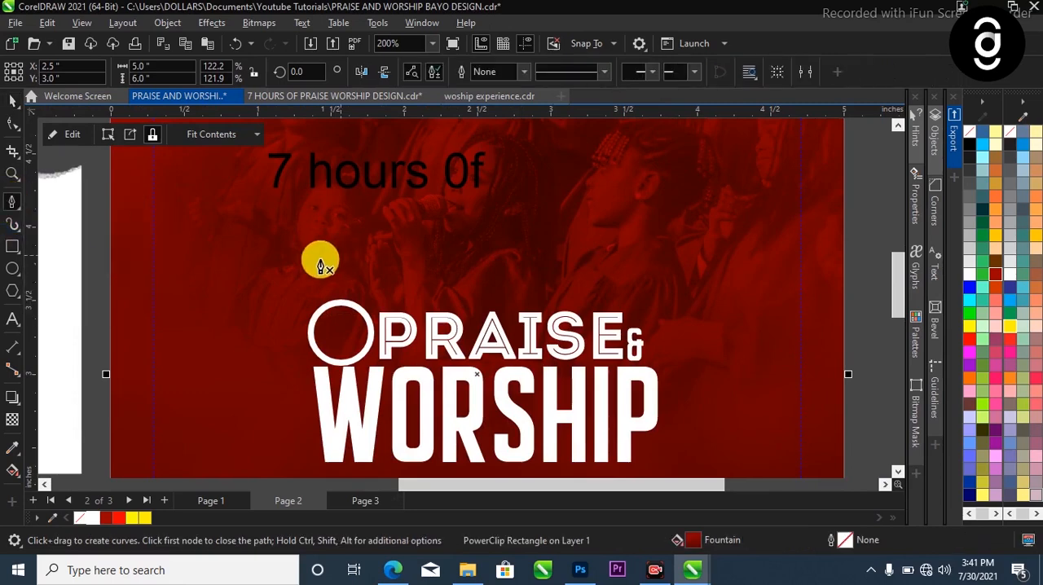
scroll(319, 269, "up", 1)
left_click(320, 279)
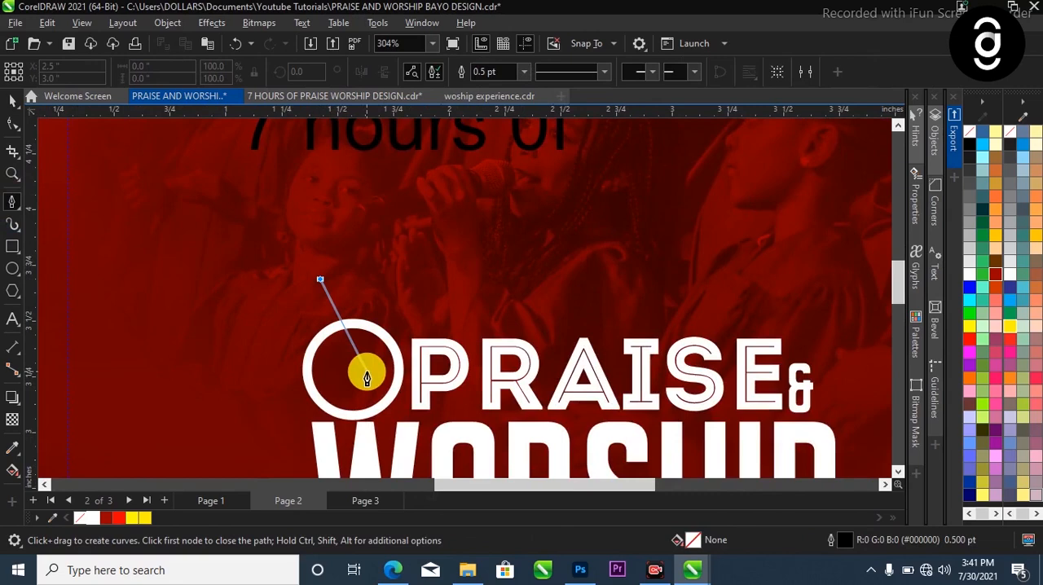
left_click(367, 371)
left_click(263, 353)
left_click(316, 277)
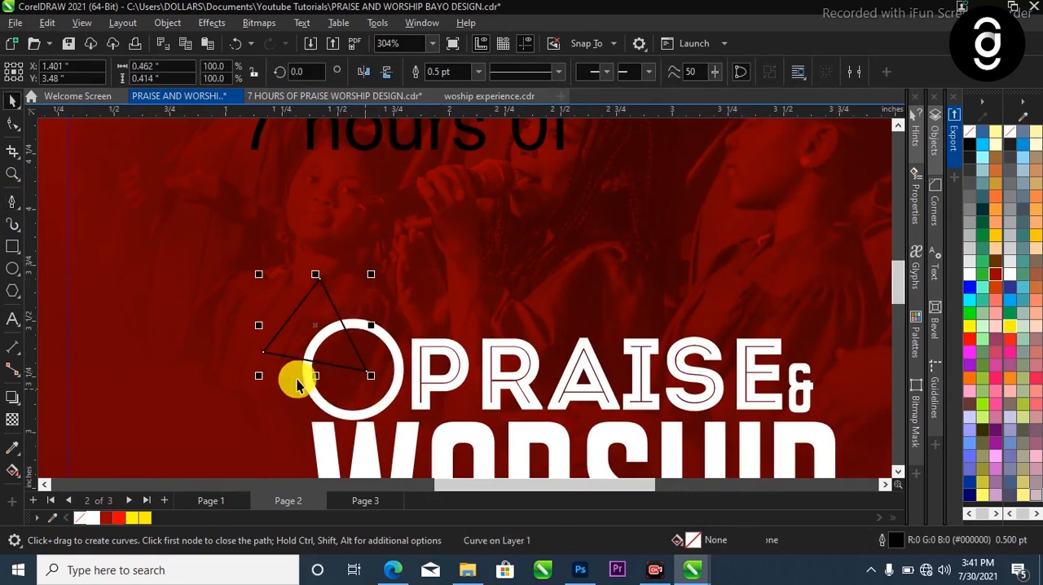
key("space")
Reshape the triangle by moving its left corner node down and outward, making it about 0.59 by 0.46 inches
left_click(13, 122)
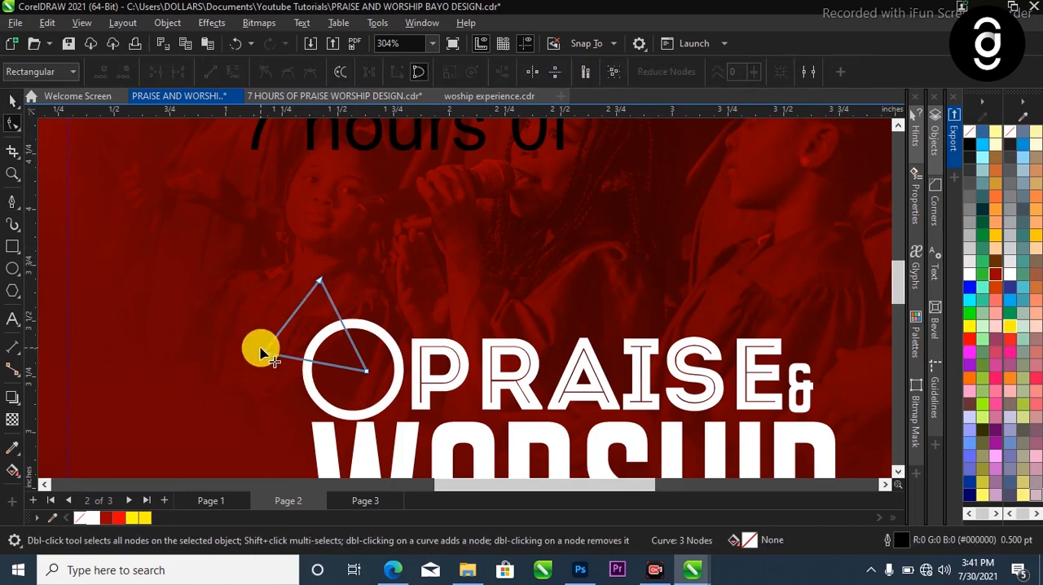
left_click_drag(262, 355, 240, 382)
key("space")
scroll(330, 325, "down", 2)
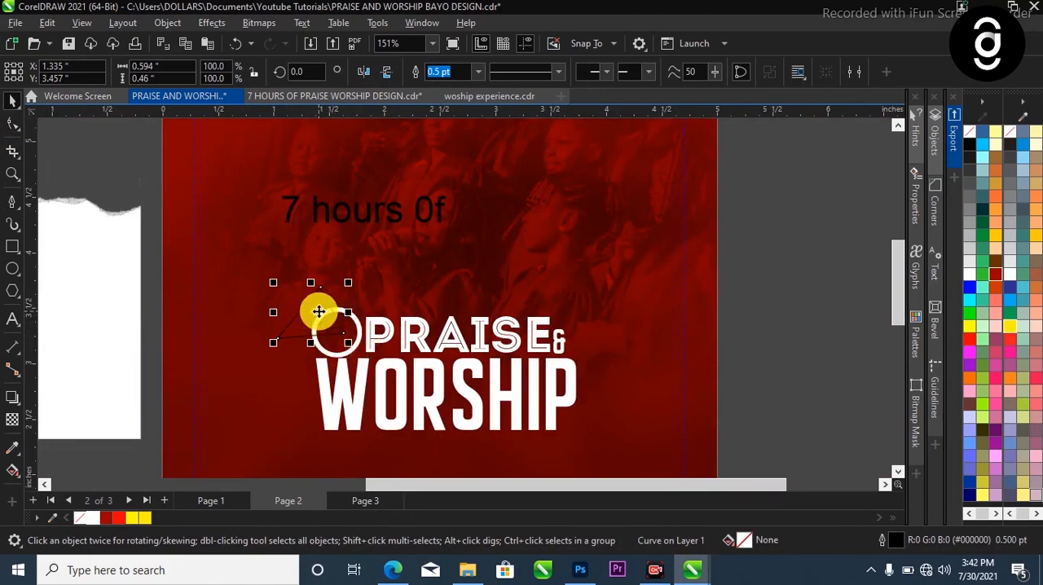
Trim the circle with the triangle to cut out its upper-left wedge and delete the triangle
left_click(359, 341)
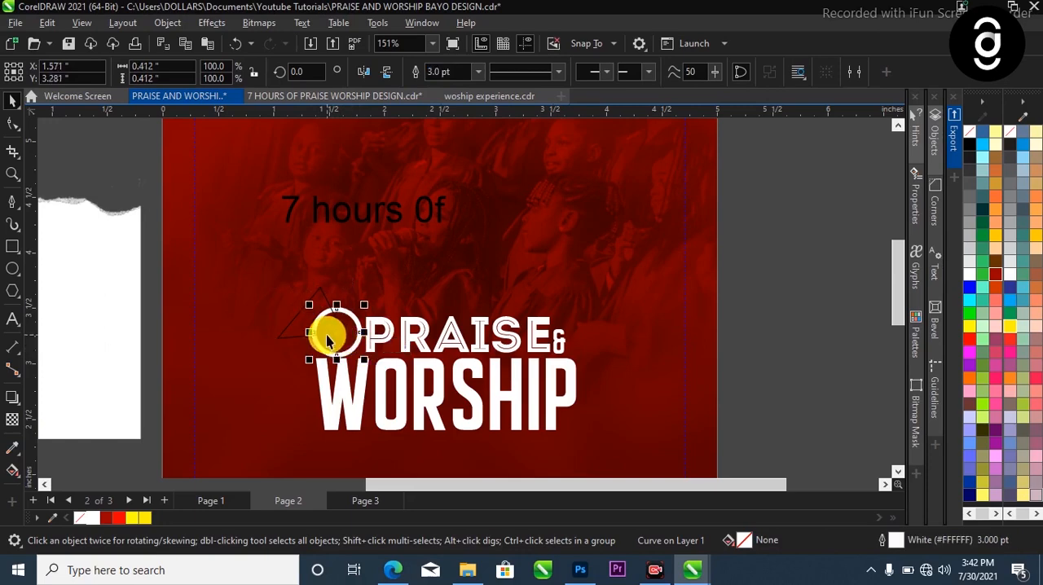
left_click(324, 336)
left_click(341, 351, "shift")
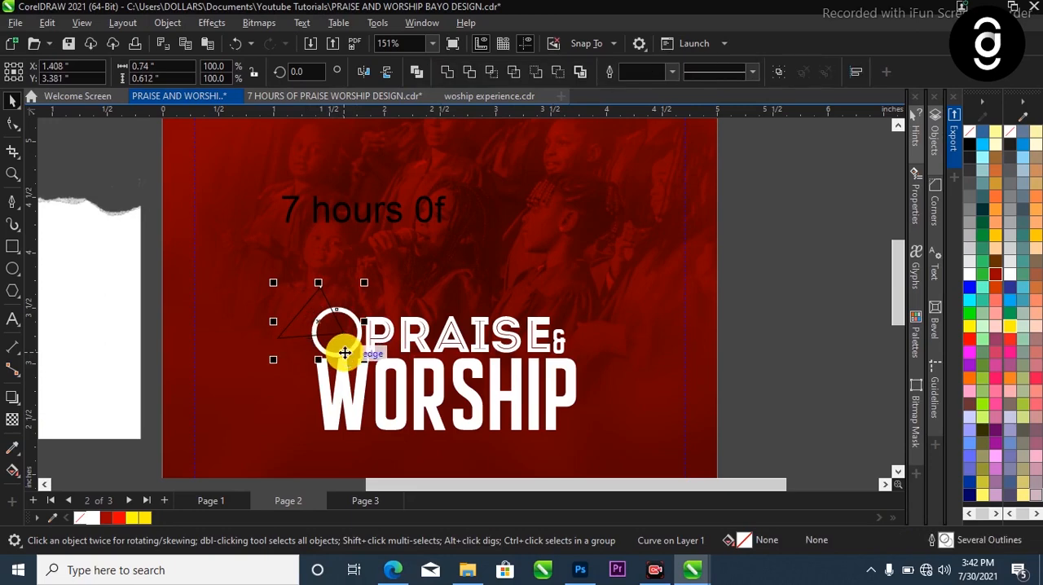
left_click(473, 74)
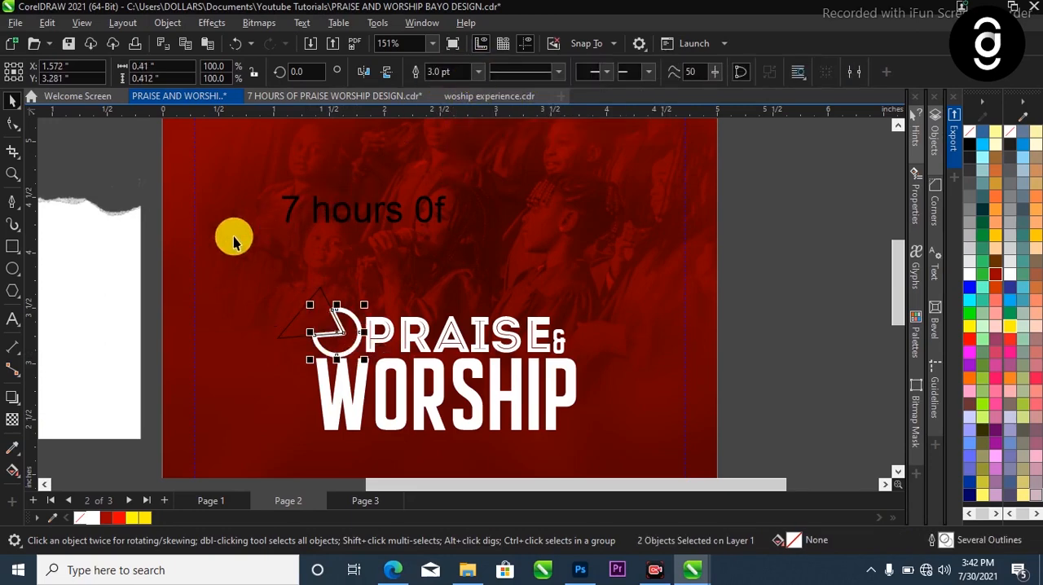
left_click(316, 303)
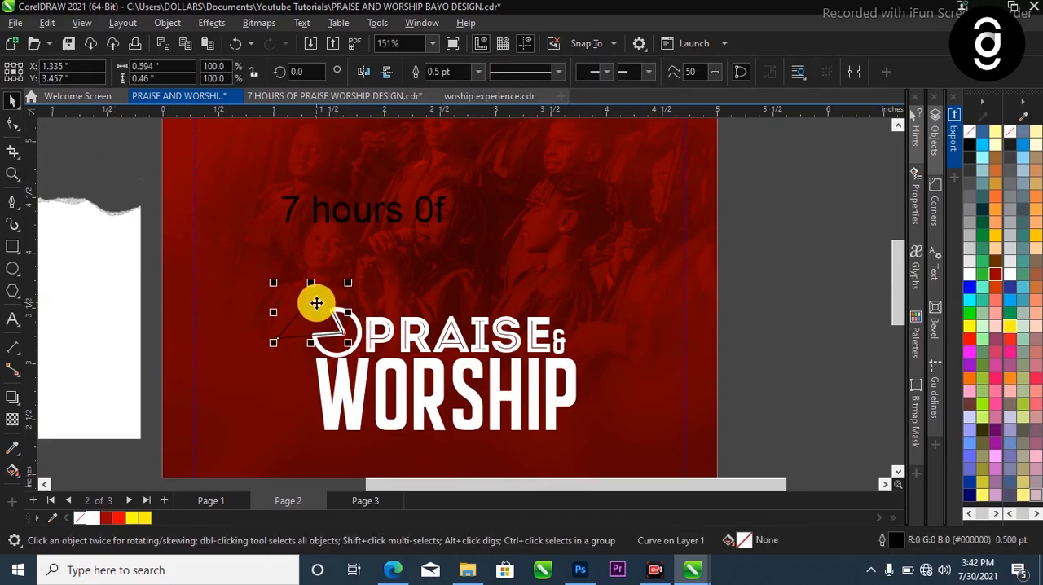
left_click(314, 298)
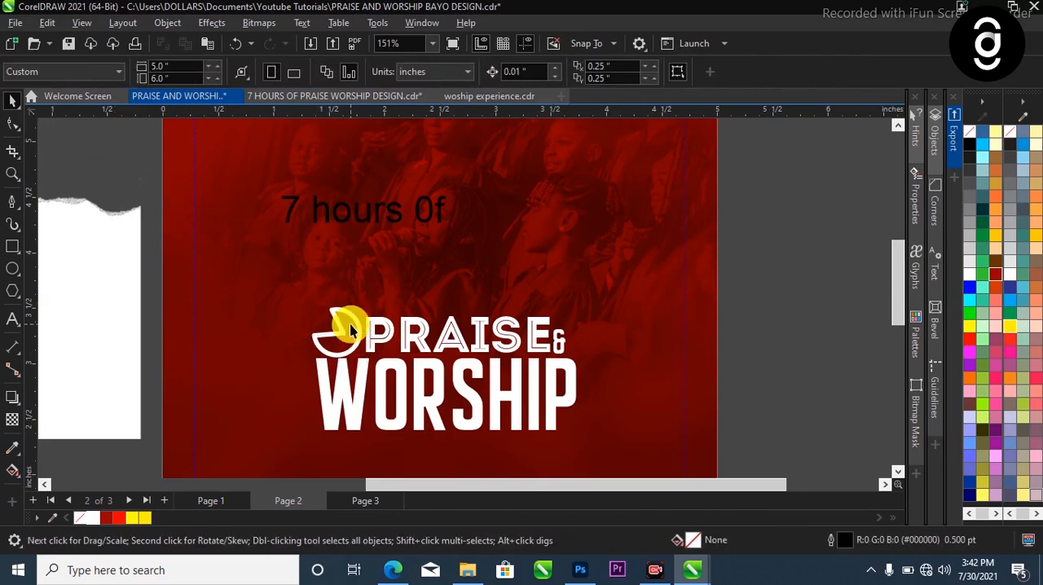
Break the trimmed circle's curve at the inner corner node and delete the straight segments, leaving an open arc
scroll(350, 323, "up", 1)
left_click(335, 326)
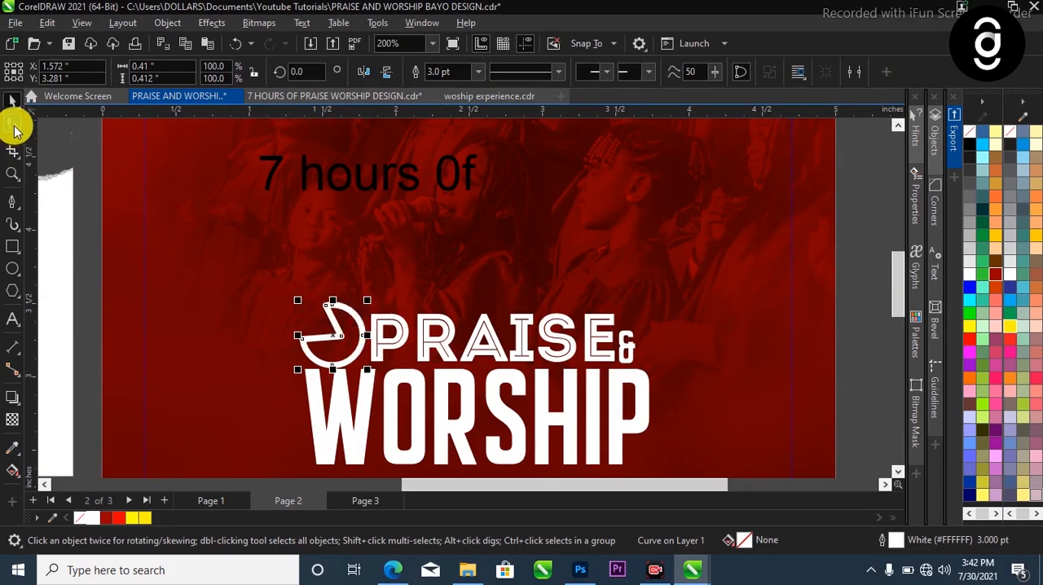
left_click(13, 124)
scroll(310, 333, "up", 3)
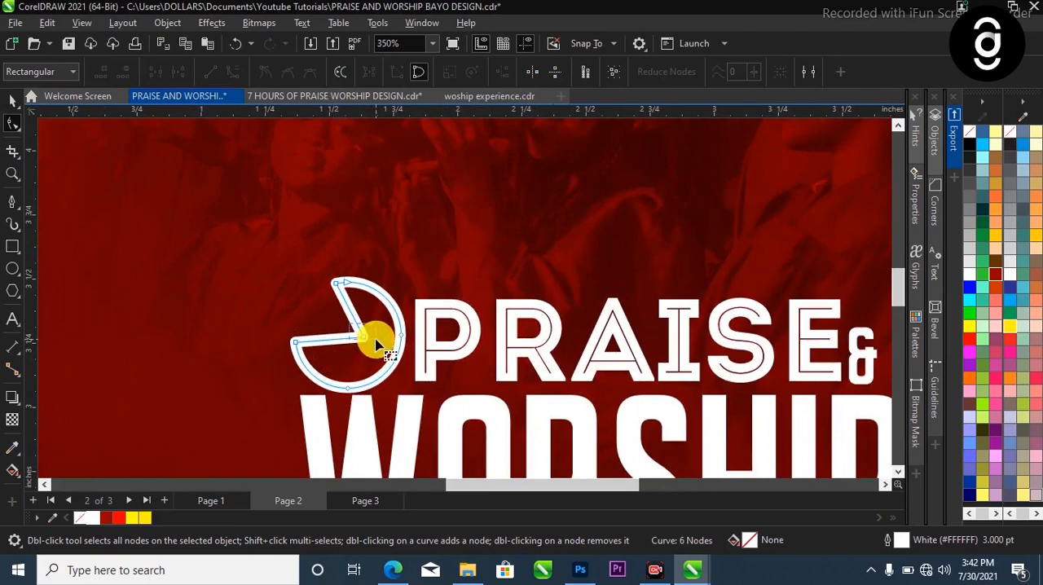
left_click_drag(378, 356, 376, 352)
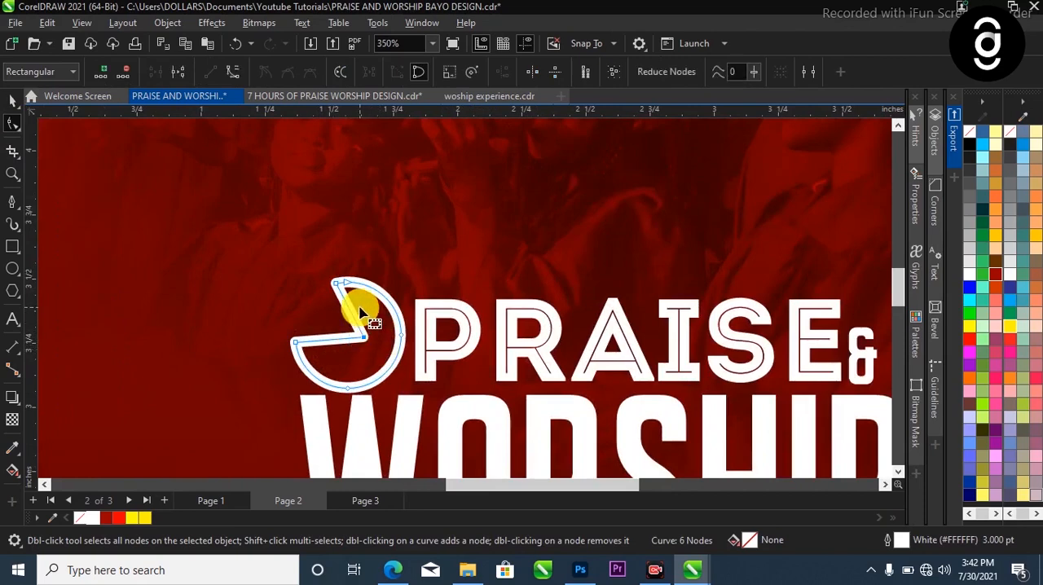
left_click(181, 73)
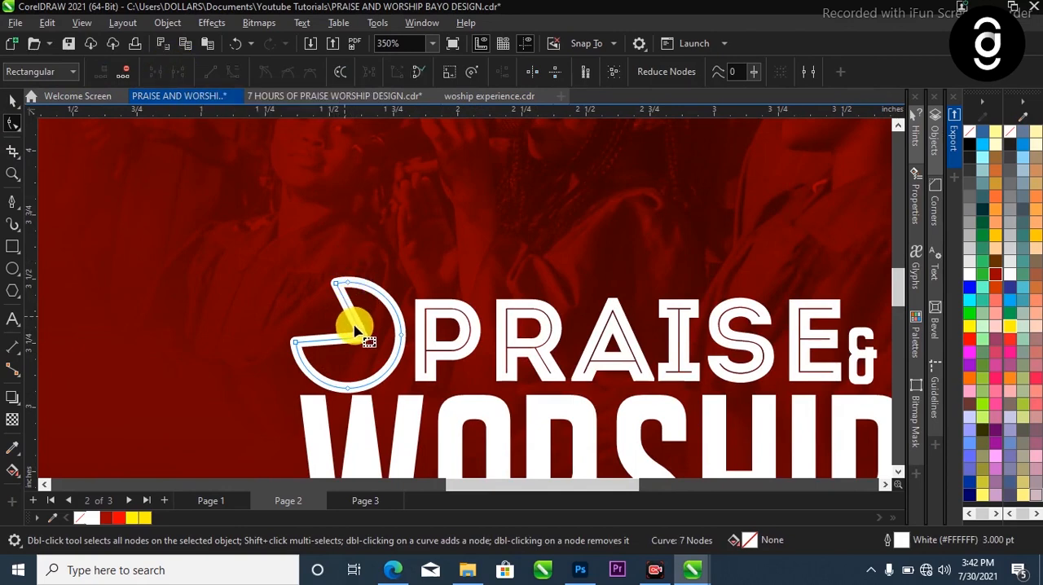
key("Delete")
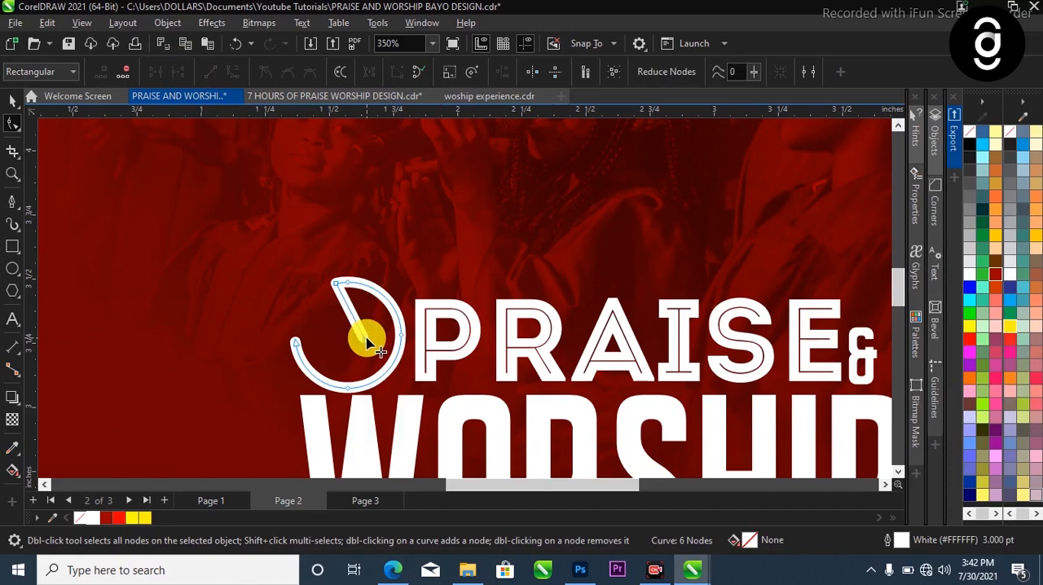
scroll(367, 342, "down", 2)
key("space")
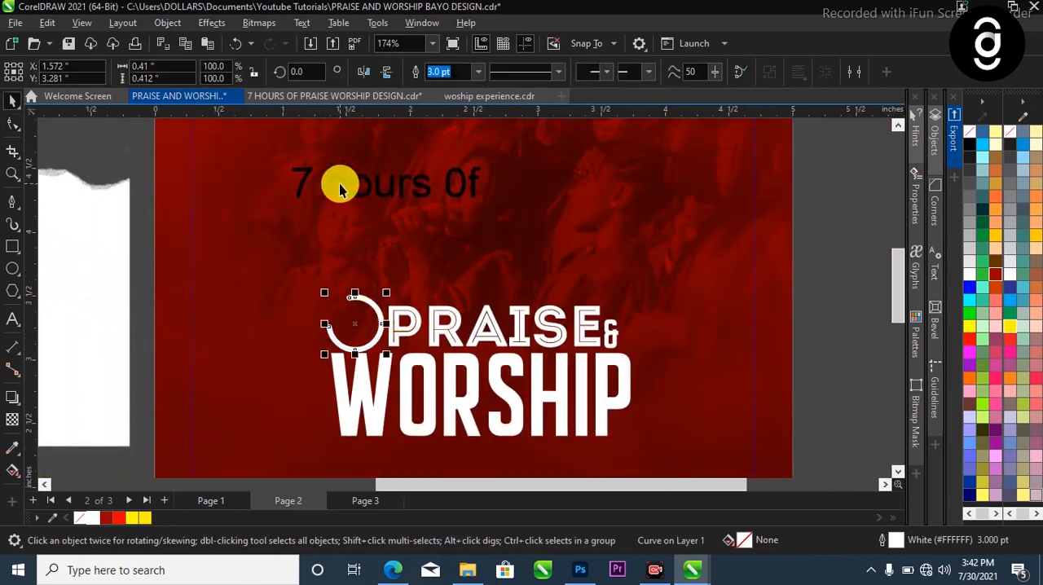
Set the "7 hours 0f" text to the Intro Inline font
left_click(347, 188)
left_click(346, 186, "ctrl")
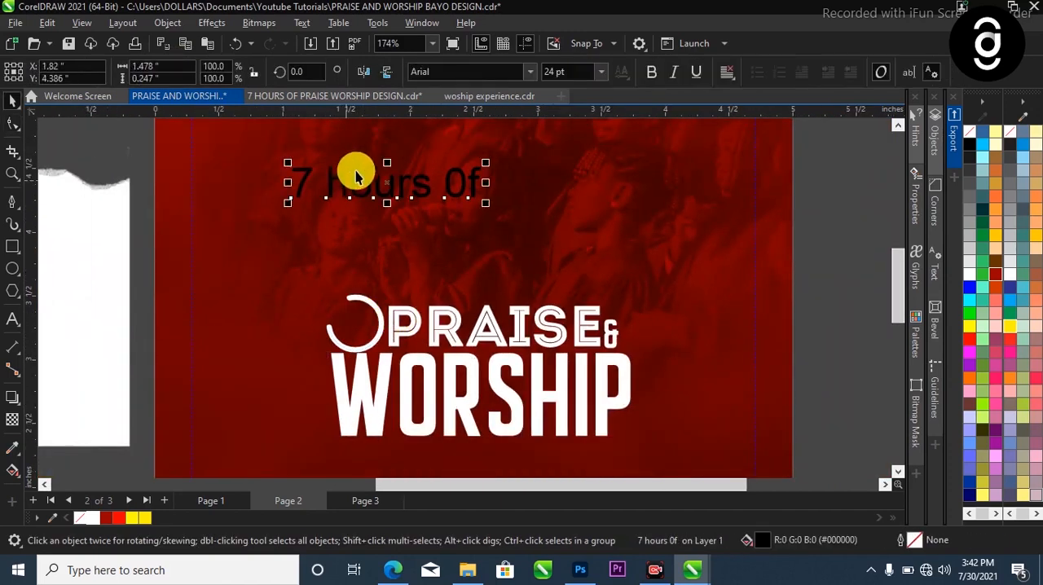
left_click(529, 72)
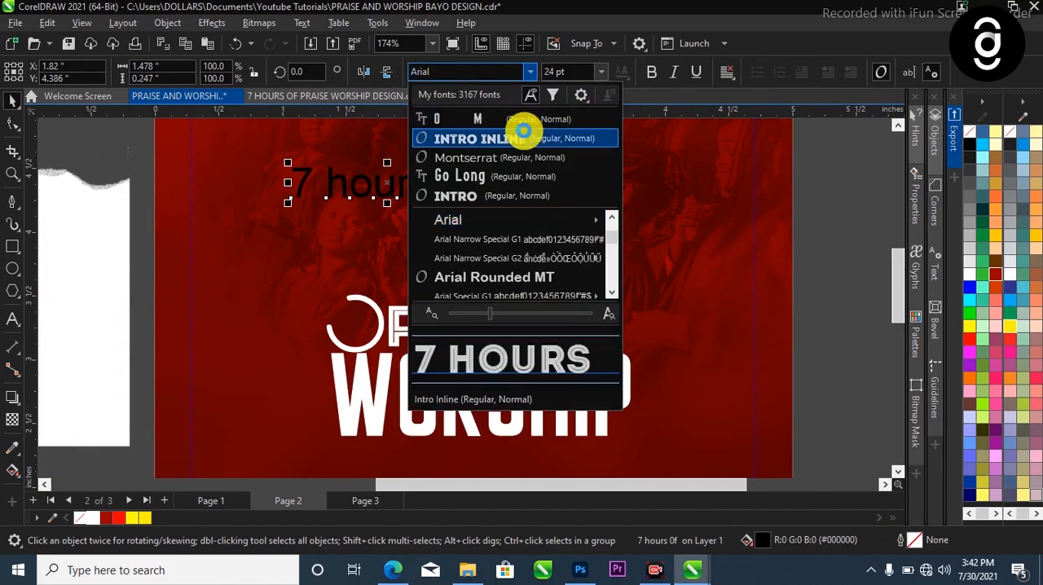
left_click(524, 128)
Put HOURS OF on its own line, break the text apart from the 7, and fill both pieces white
key("F8")
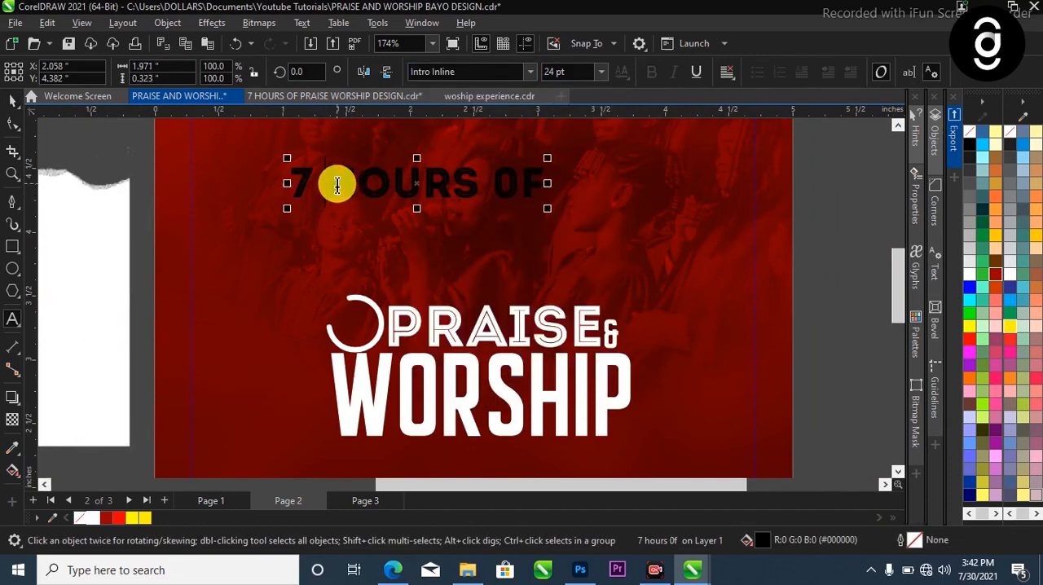
left_click(337, 186)
key("Return")
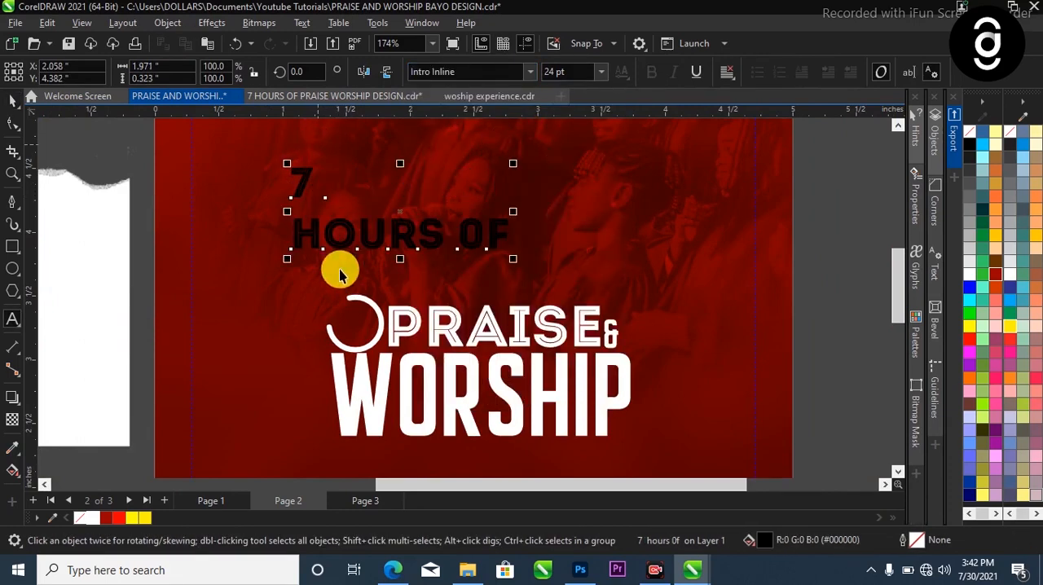
key("ctrl+k")
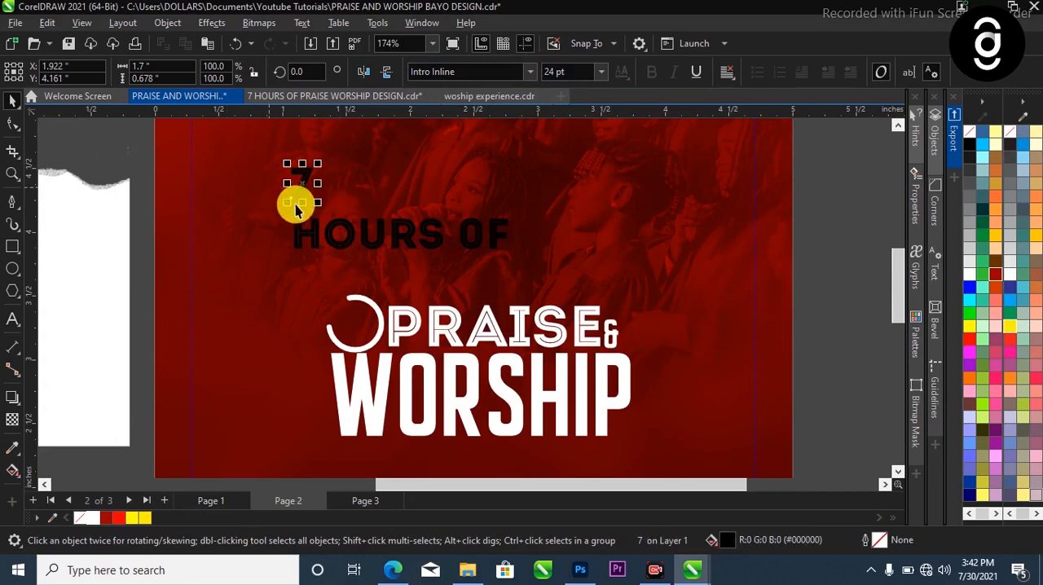
left_click(91, 517)
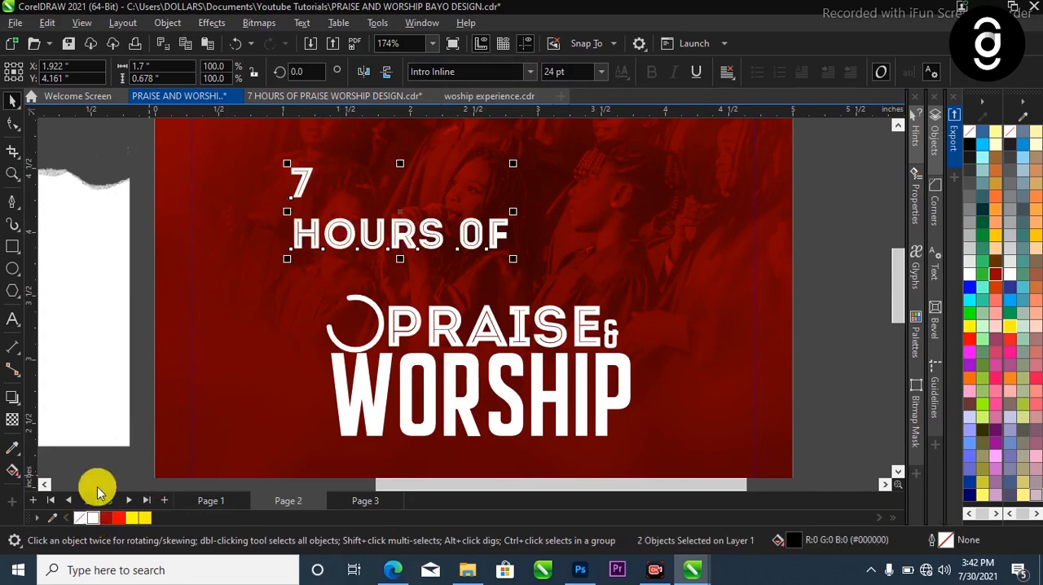
Move the 7 inside the open arc left of PRAISE and size it to about 27.25 pt
left_click_drag(302, 176, 424, 372)
key("z")
key("space")
left_click_drag(407, 289, 375, 281)
mouse_move(440, 337)
left_mouse_down()
mouse_move(454, 348)
mouse_move(443, 338)
left_mouse_up()
scroll(431, 330, "down", 2)
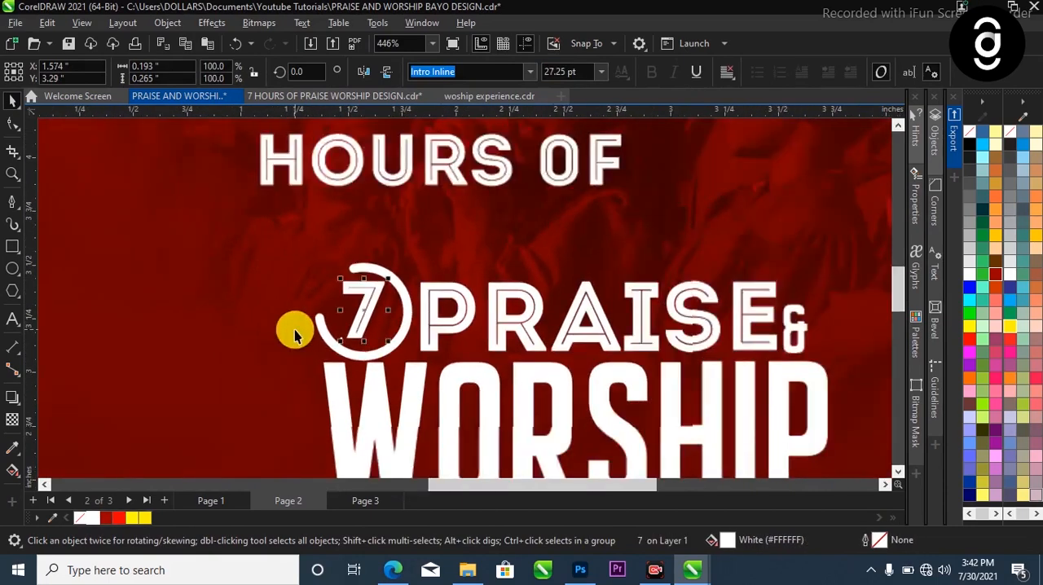
Draw a rectangle about 0.26 by 0.11 inches across the arc's right side, between the 7 and the P of PRAISE
scroll(430, 298, "up", 1)
scroll(430, 299, "down", 2)
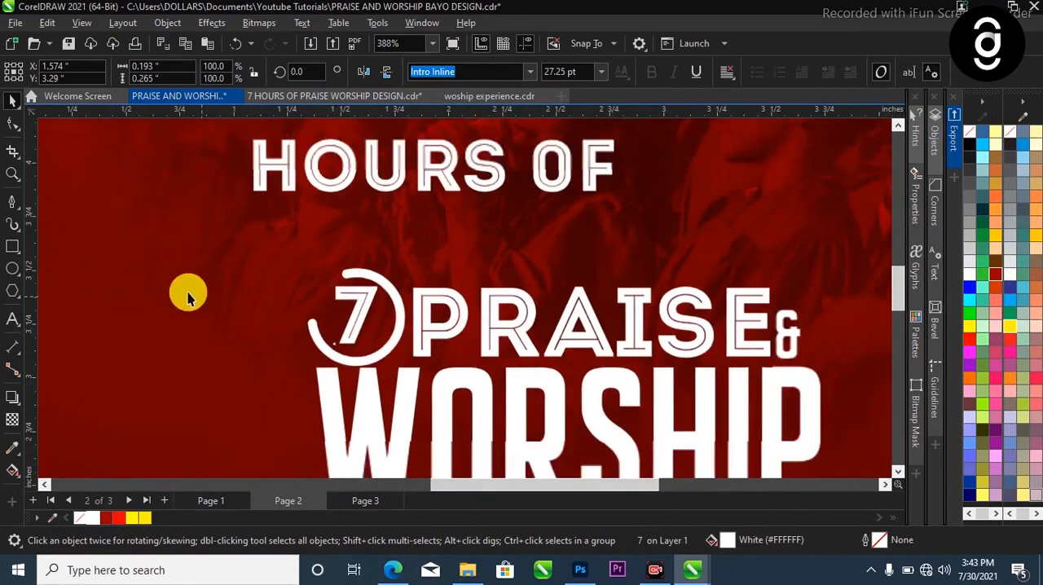
left_click(14, 247)
scroll(391, 318, "up", 1)
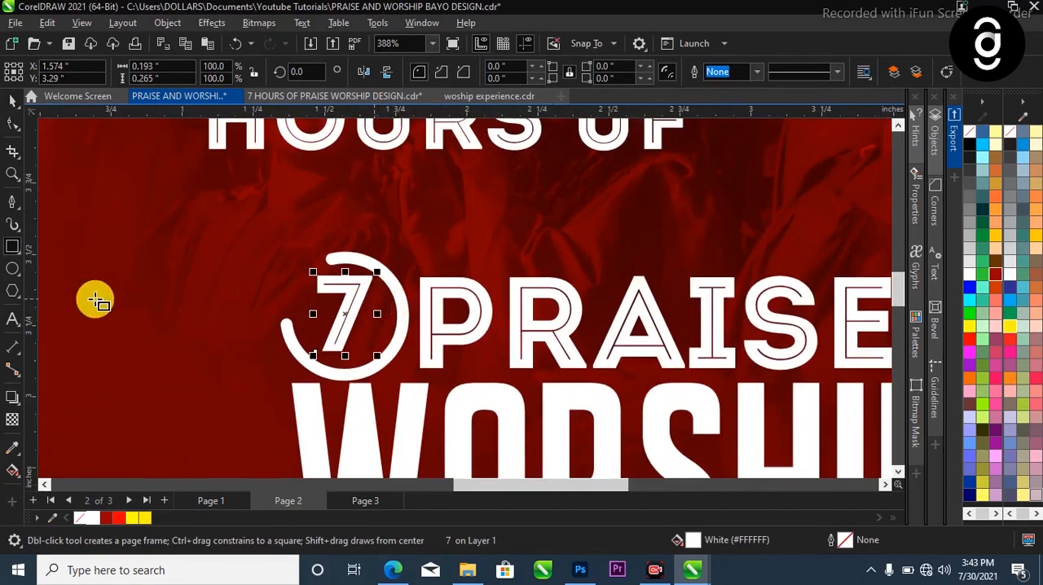
scroll(379, 315, "up", 2)
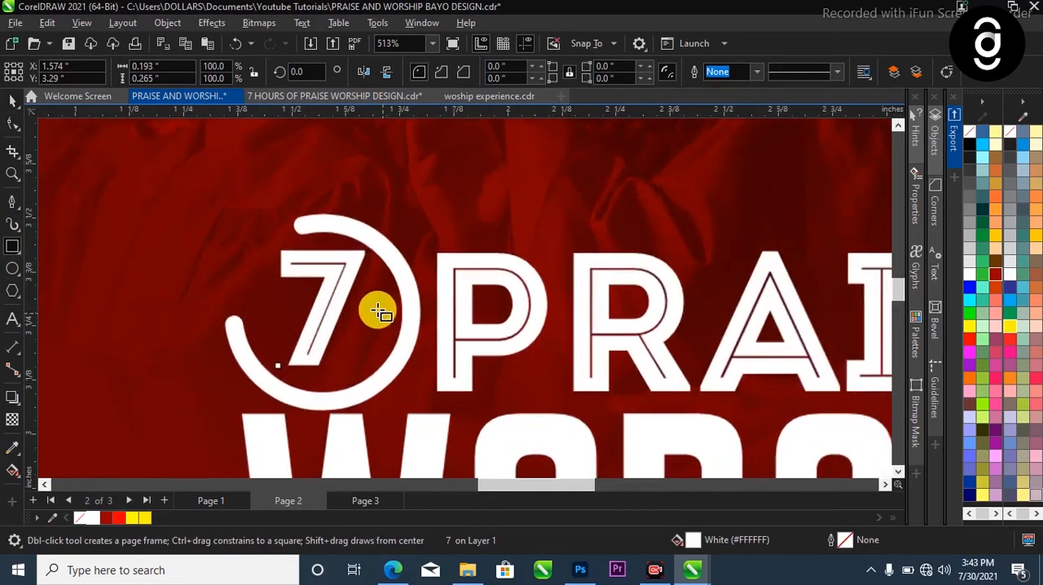
left_click_drag(357, 298, 470, 346)
left_click(12, 99)
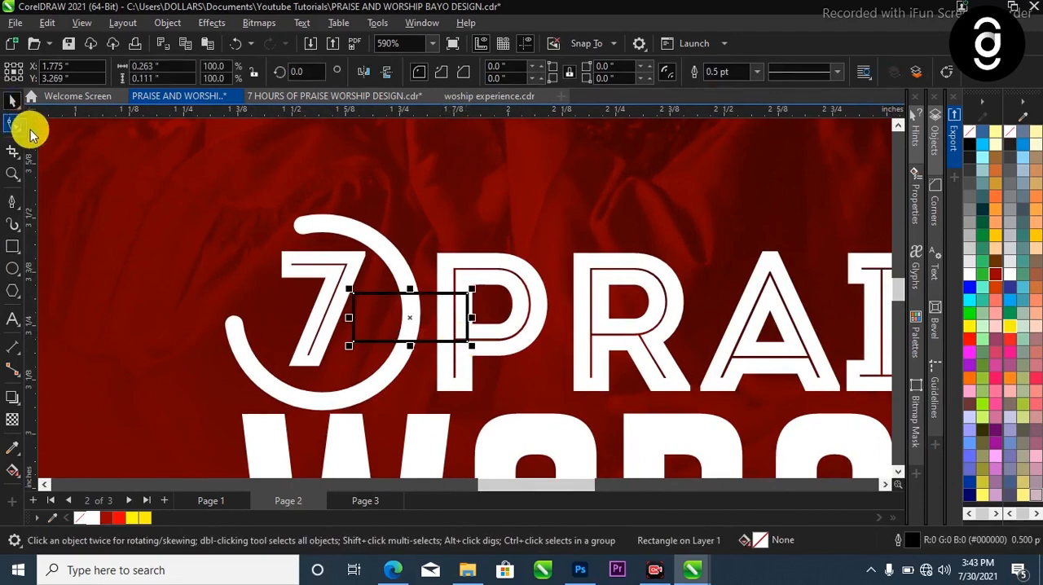
Fill the rectangle between the 7 and the P of PRAISE white and remove its outline
left_click(92, 518)
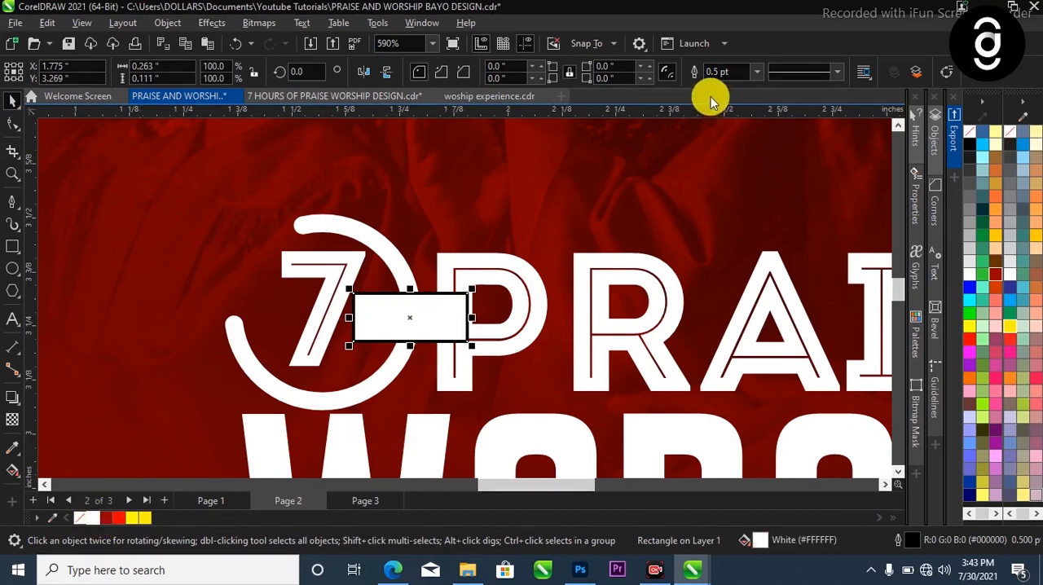
left_click(762, 72)
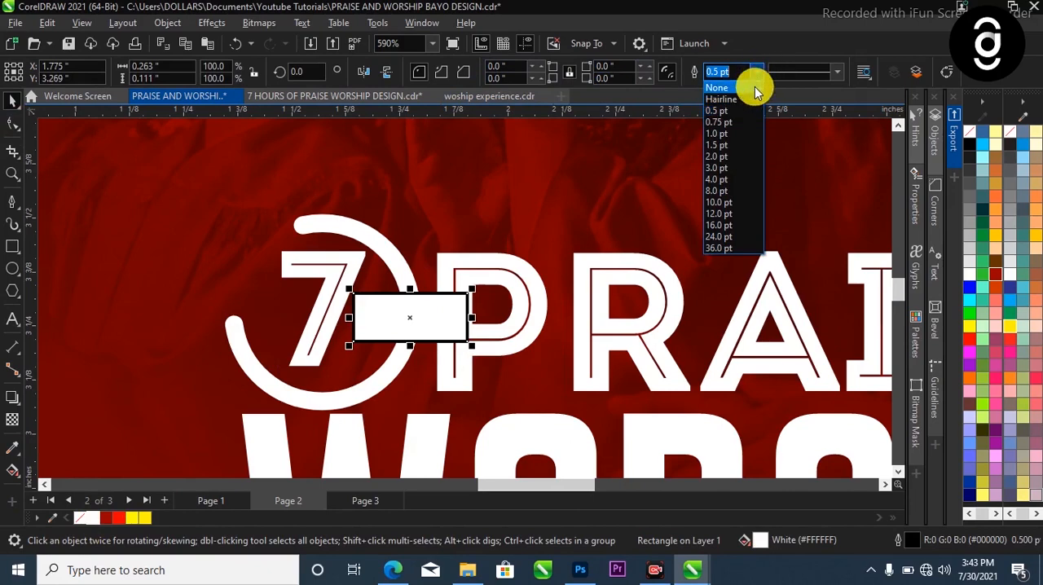
left_click(755, 87)
scroll(410, 309, "up", 1)
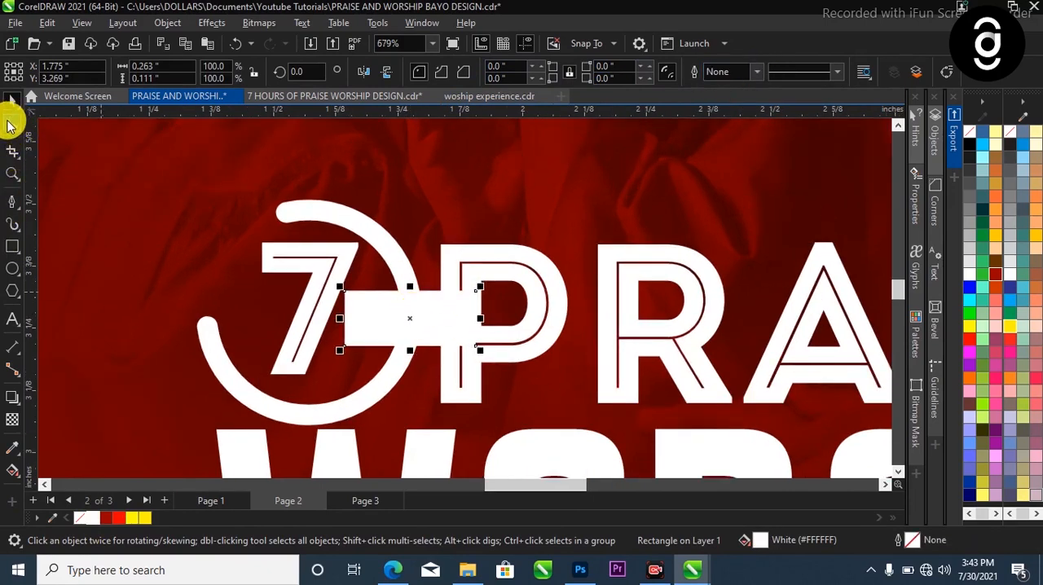
Round the white rectangle's upper-right corner to a radius of about 0.056 inches
left_click(11, 123)
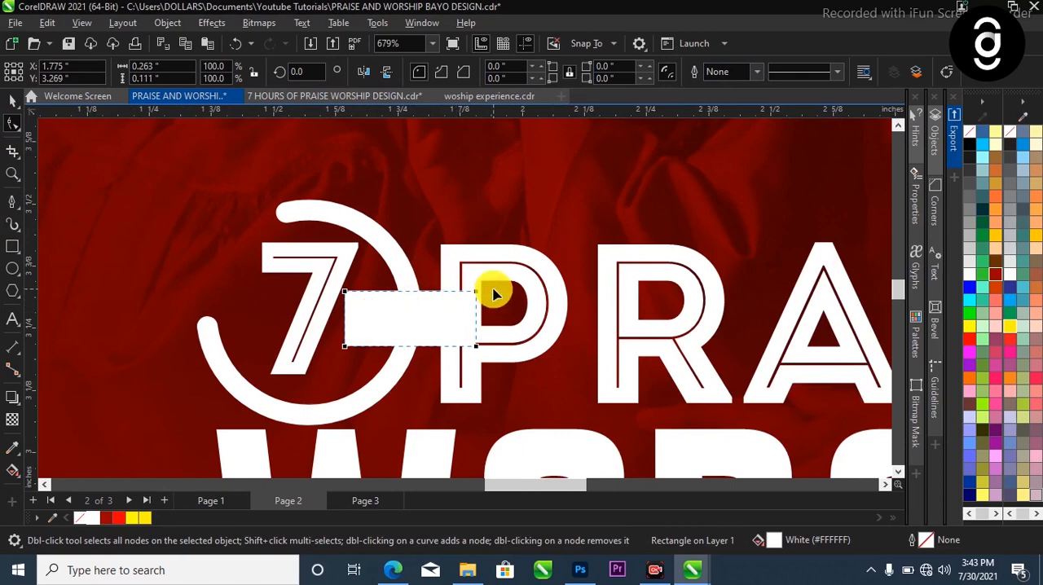
left_click_drag(476, 294, 439, 310)
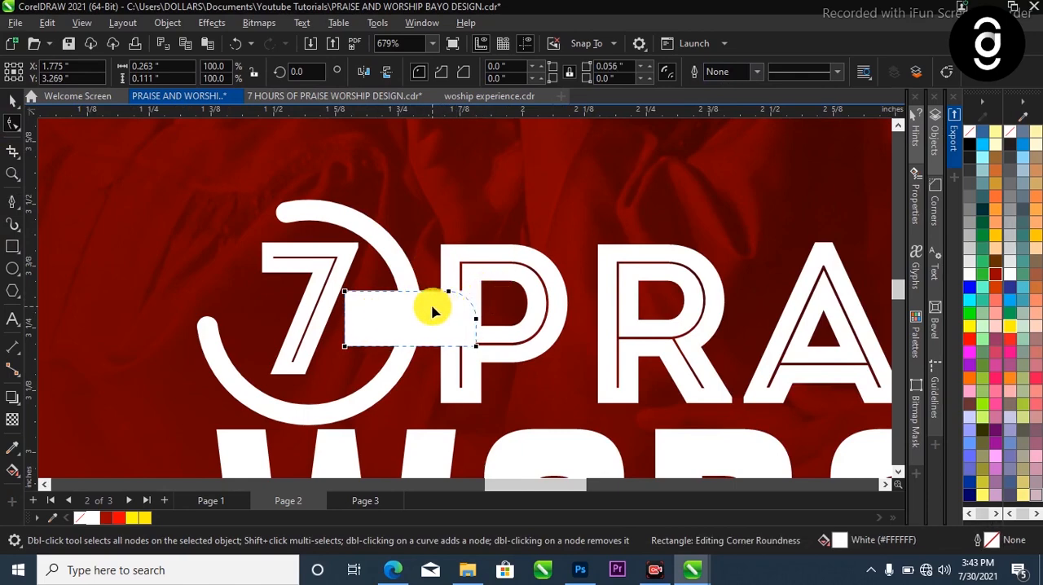
key("space")
scroll(394, 320, "down", 4)
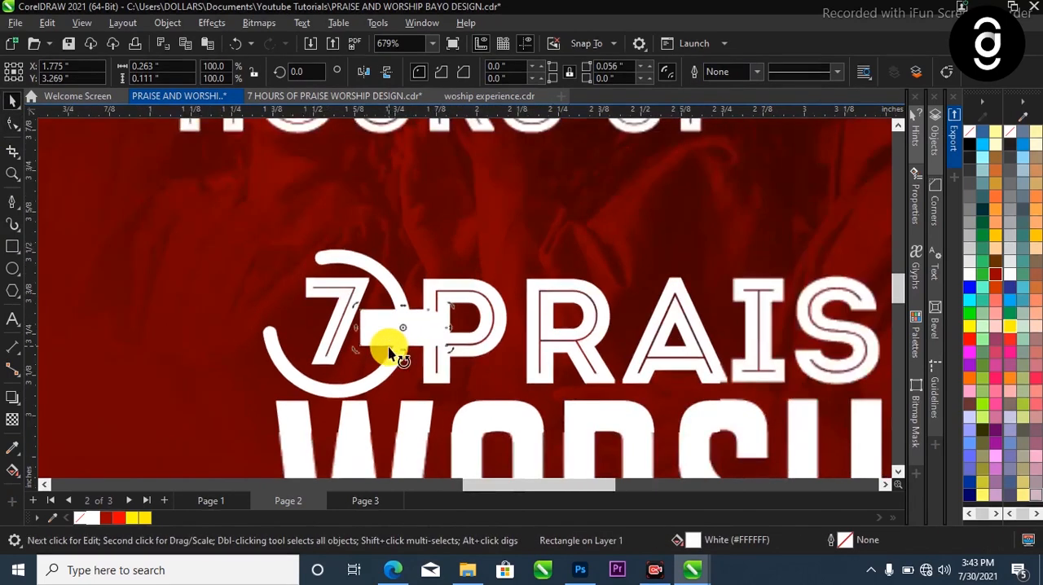
Shrink the HOURS OF text to about 3.4 pt, place it over the white rectangle and fill it Ruby Red
left_click(424, 192)
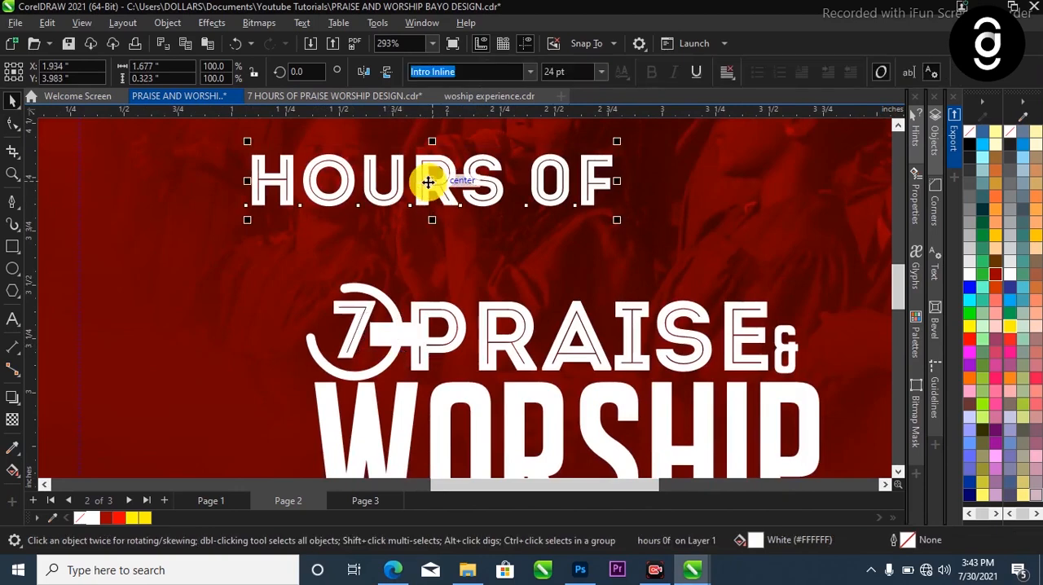
left_click_drag(618, 142, 405, 334)
scroll(403, 337, "up", 1)
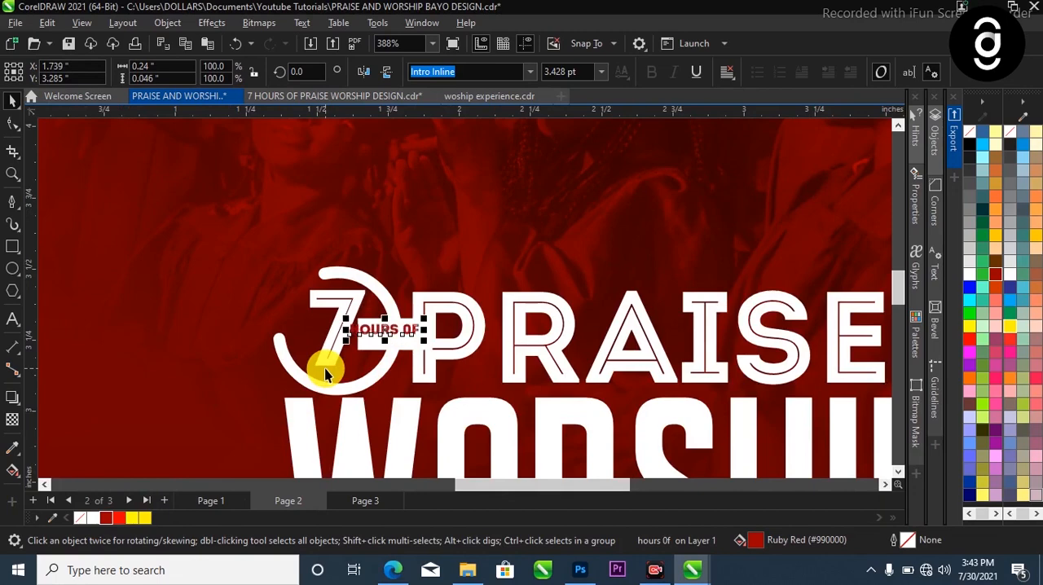
Center the HOURS OF text horizontally and vertically on the white rectangle
scroll(372, 349, "up", 1)
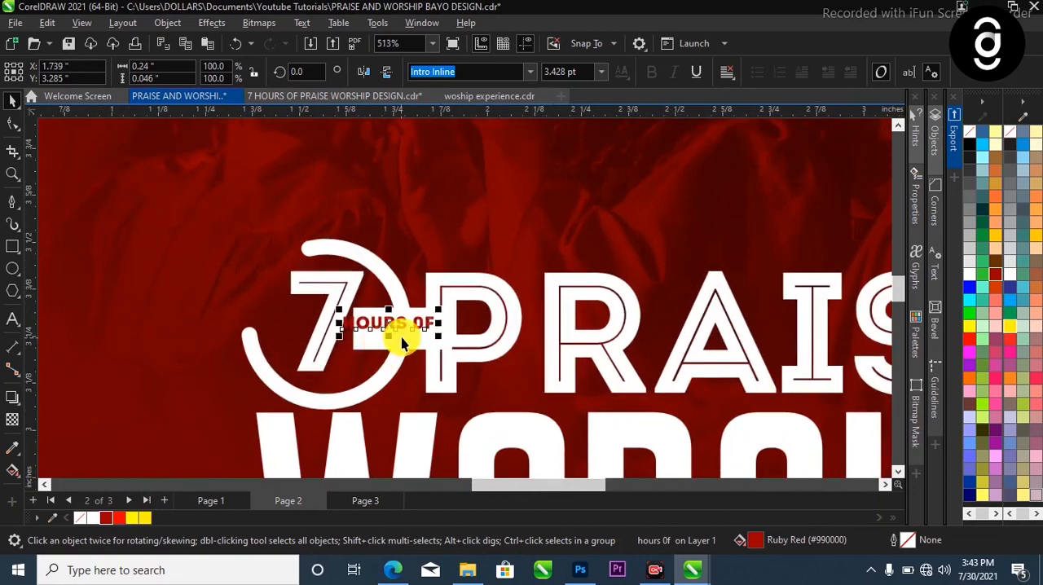
key("c")
key("e")
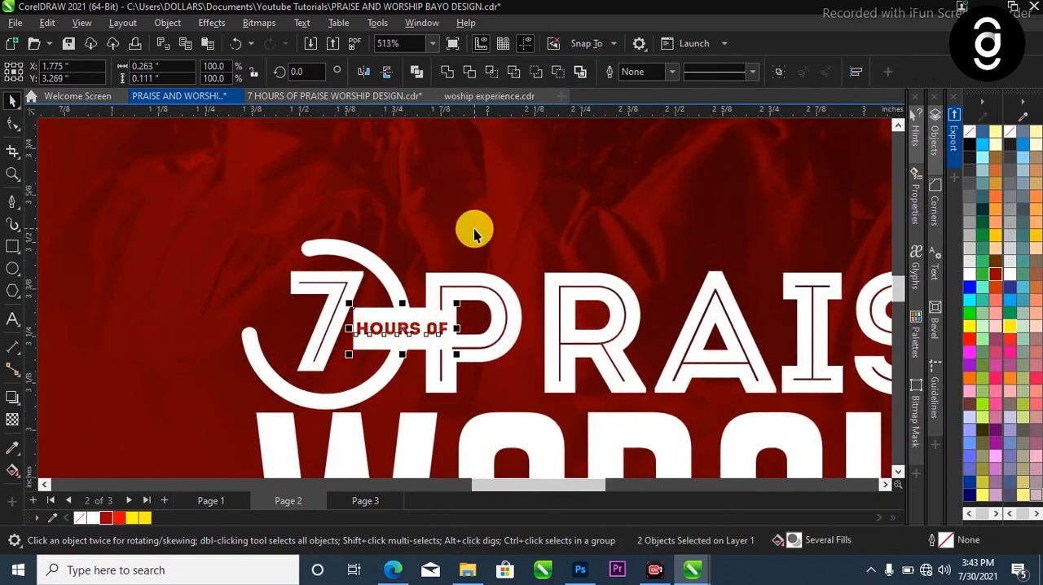
Select all seven pieces of the 7 HOURS OF PRAISE & WORSHIP title and group them
scroll(352, 328, "down", 1)
left_click(351, 328)
scroll(351, 328, "down", 2)
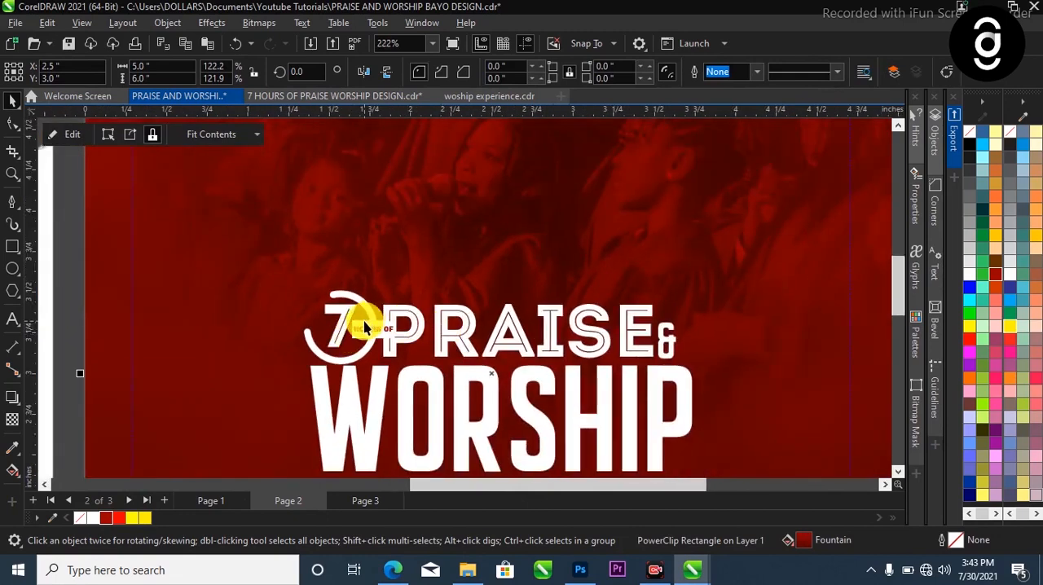
scroll(364, 327, "up", 1)
scroll(380, 334, "down", 5)
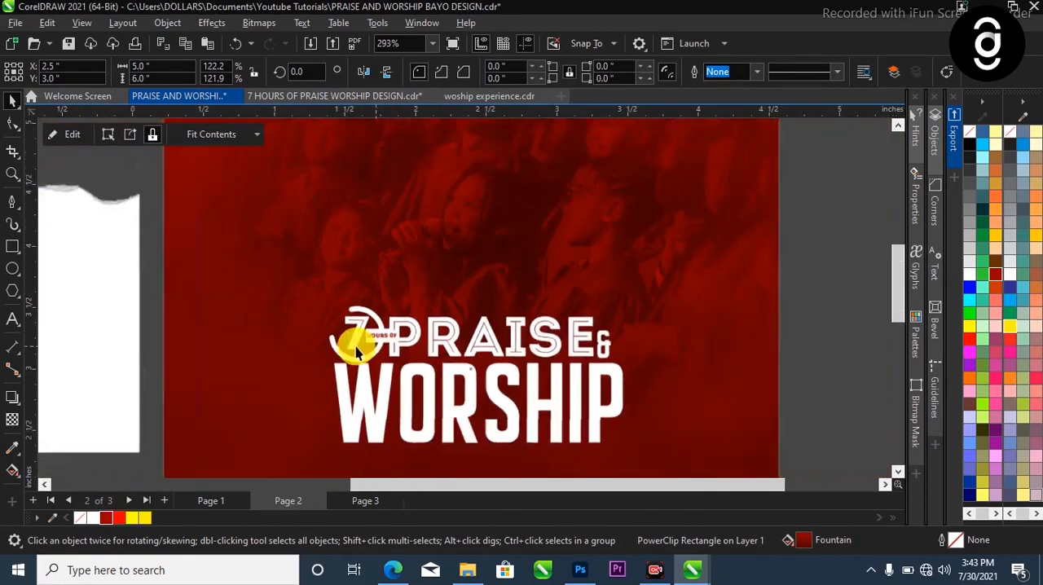
left_click_drag(675, 294, 304, 413)
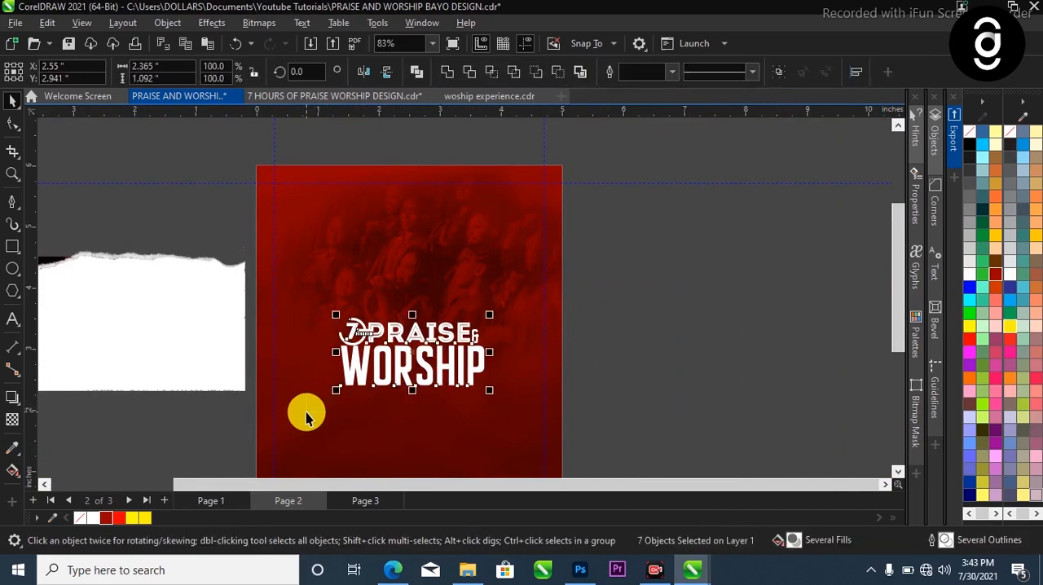
key("ctrl+g")
Move the title group up, enlarge it to about 3.33 by 1.54 inches and center it horizontally on the red background
left_click_drag(414, 361, 406, 306)
left_click_drag(475, 338, 506, 356)
key("c")
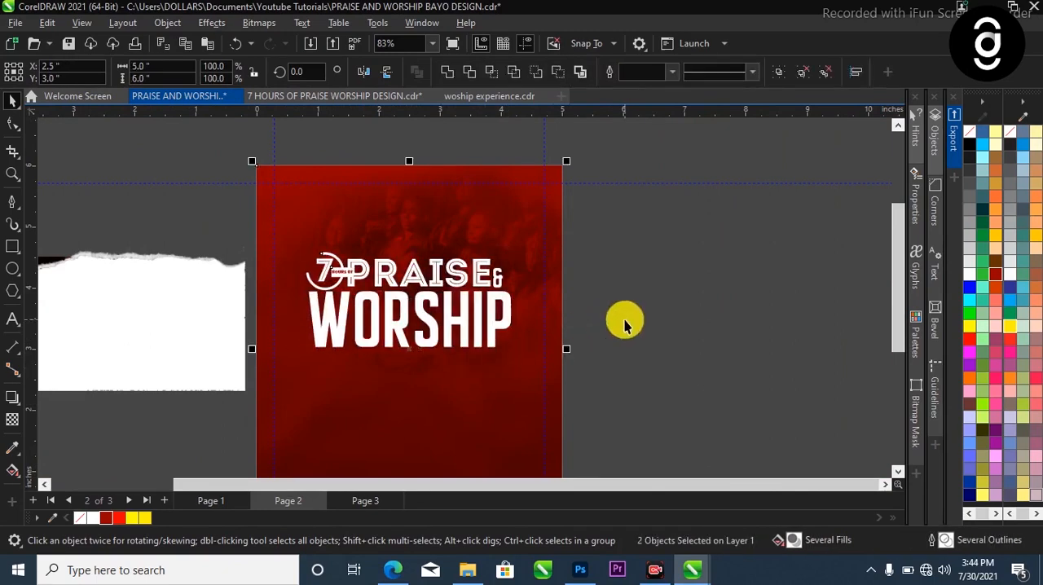
left_click(624, 319)
scroll(439, 361, "down", 4)
scroll(441, 336, "up", 1)
scroll(450, 339, "up", 3)
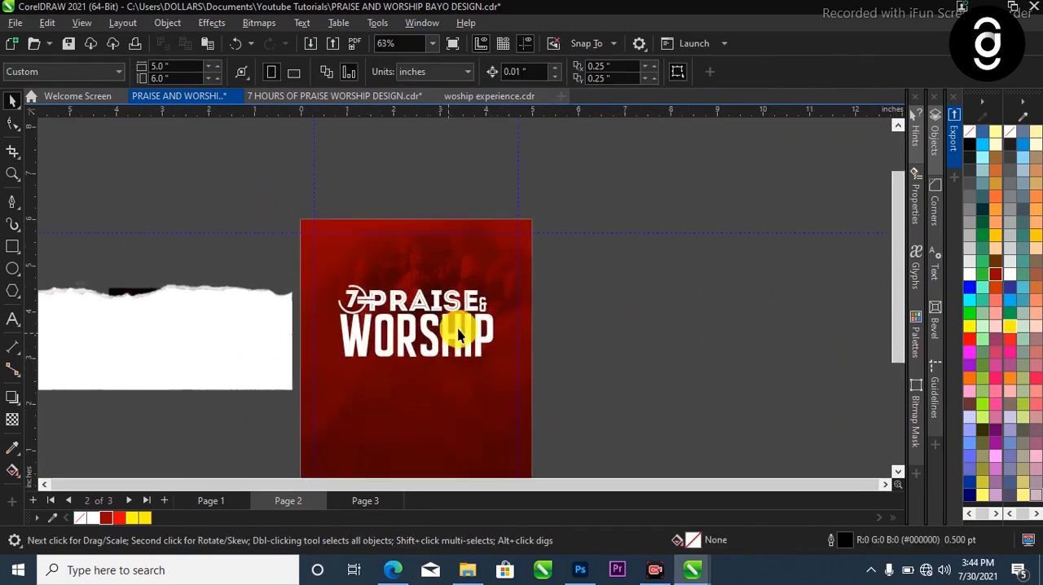
Ungroup the title so that its pieces can be edited separately
left_click(468, 330)
scroll(468, 325, "up", 2)
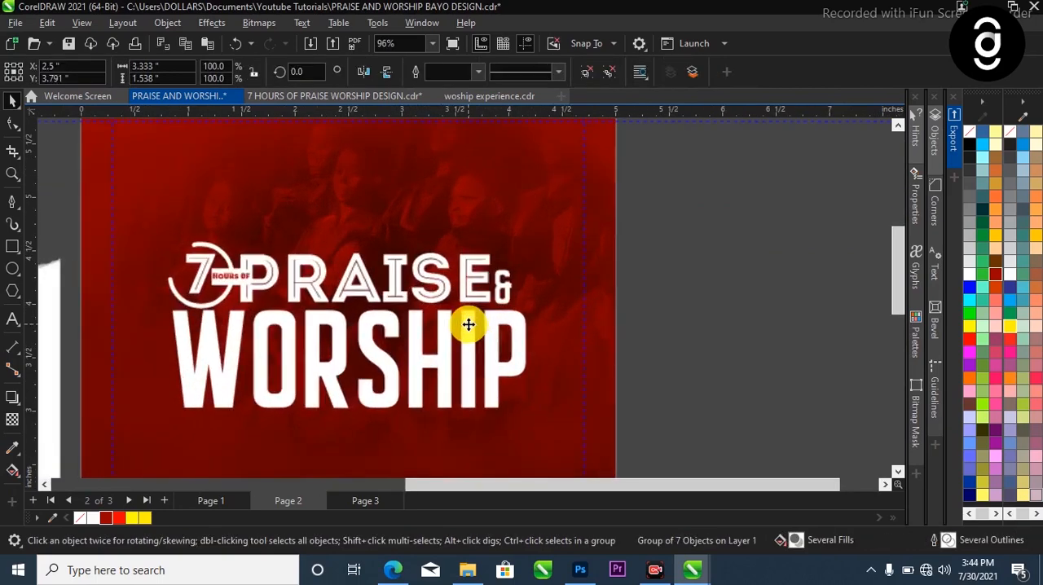
left_click(671, 195)
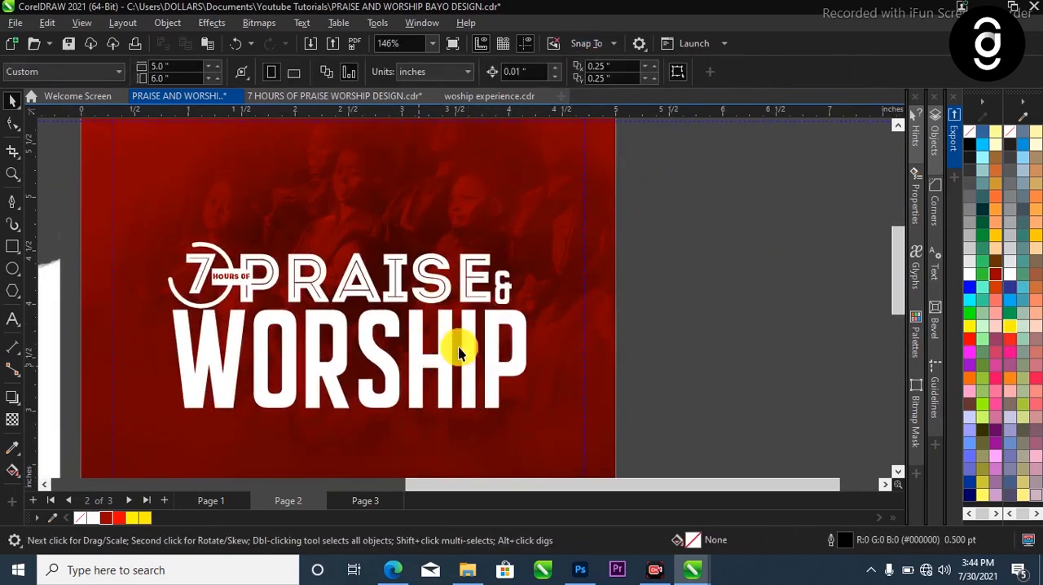
scroll(422, 366, "down", 2)
scroll(425, 314, "up", 1)
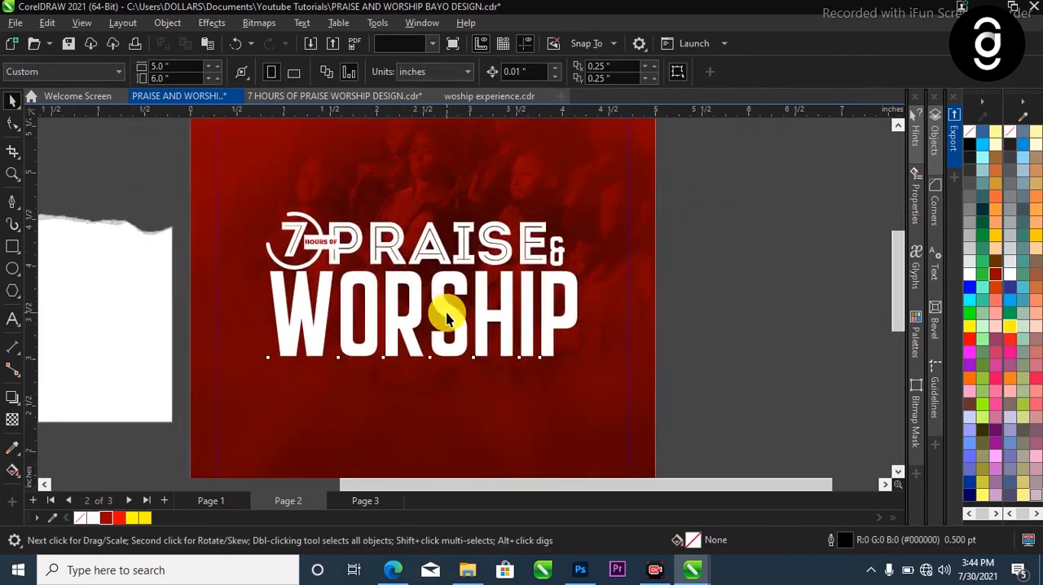
Apply a linear fountain fill to WORSHIP with the Interactive Fill tool, running from the top of the letters to their base
left_click(432, 314)
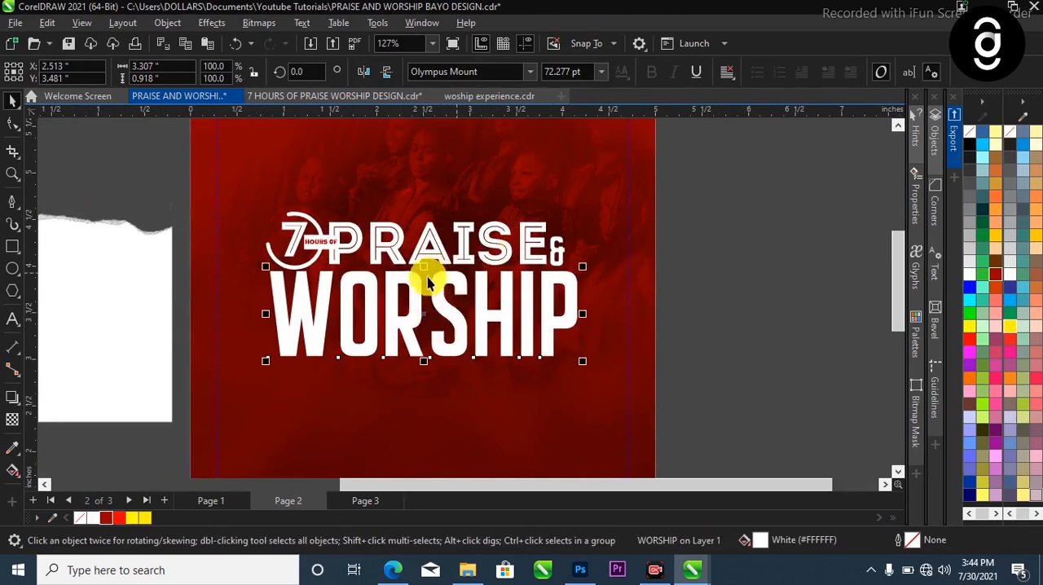
left_click(13, 470)
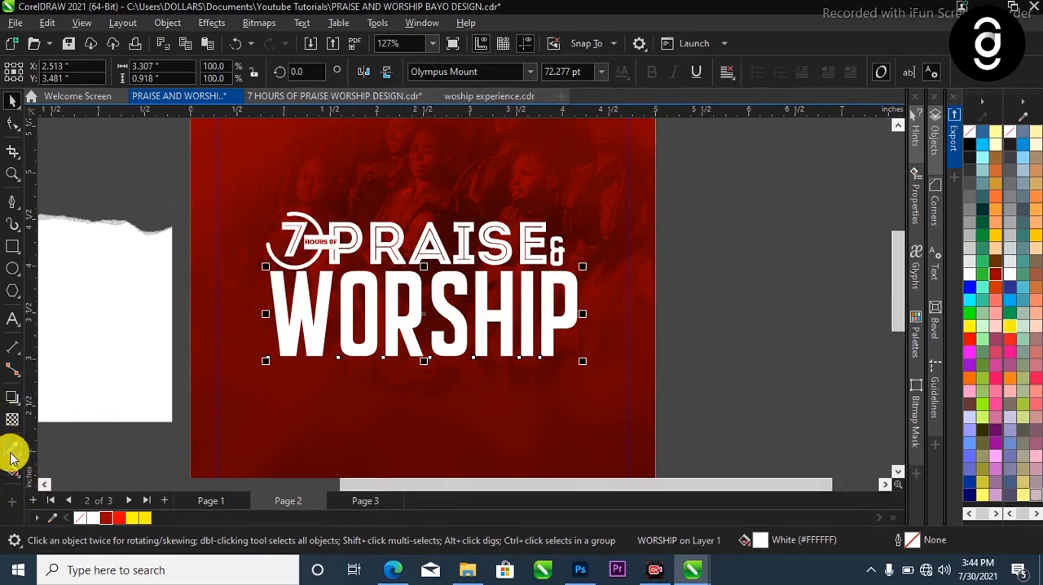
left_click(20, 478)
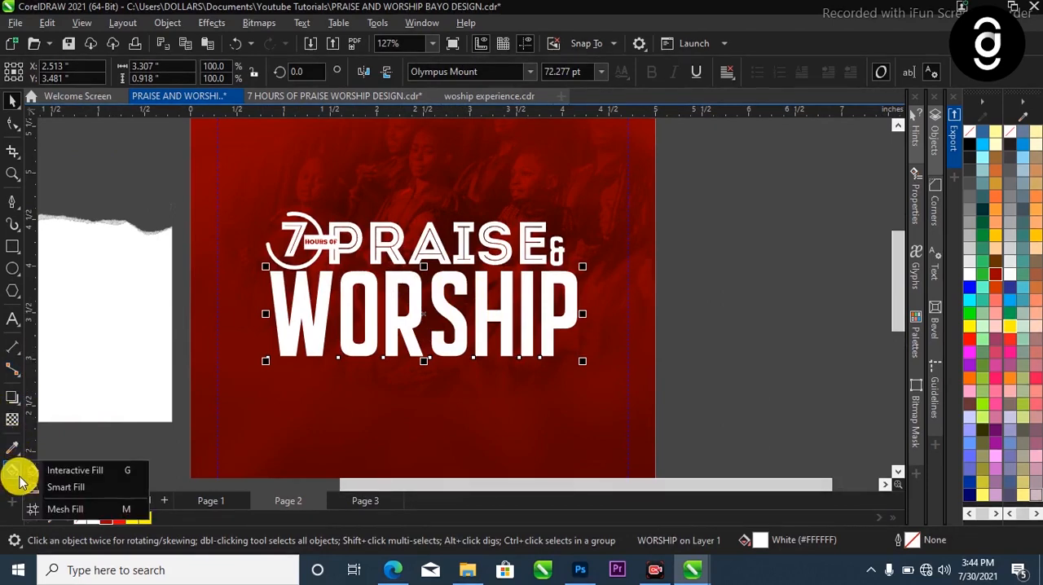
left_click(62, 472)
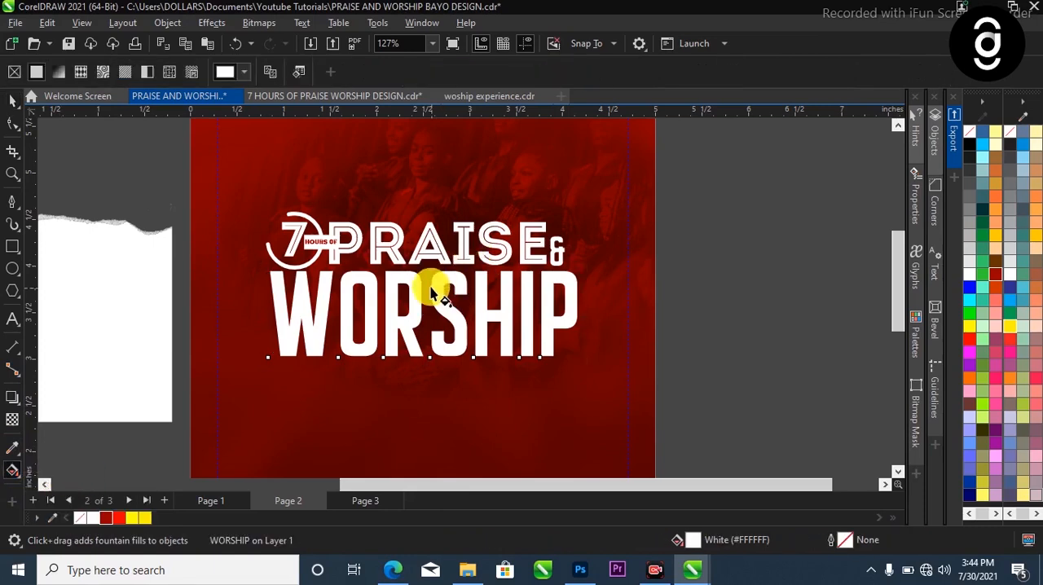
left_click_drag(422, 266, 426, 356)
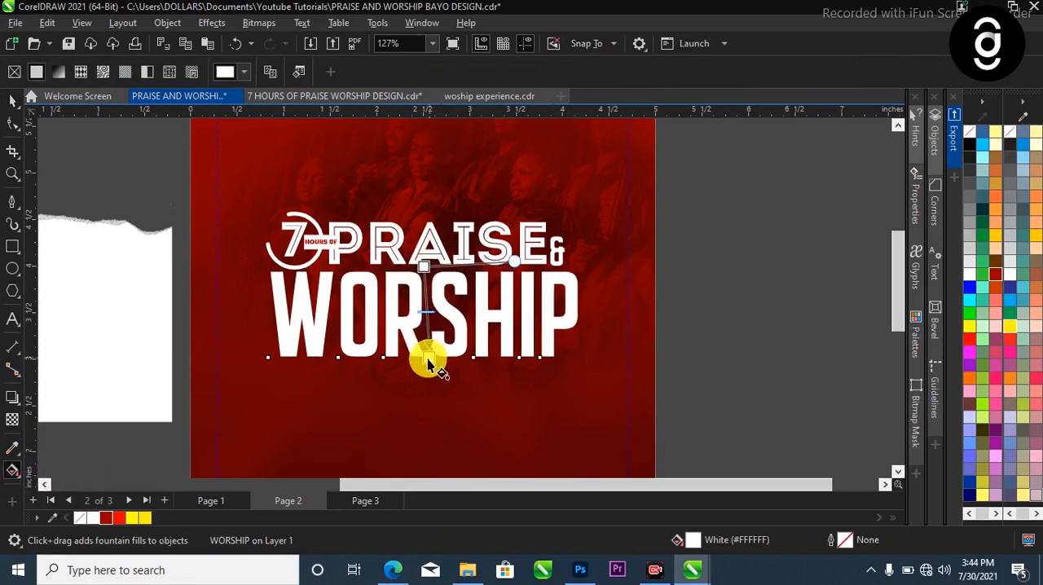
Add color nodes to the WORSHIP fountain fill at about 36%, 54% and 78%, and make the middle one light grey
scroll(426, 356, "up", 2)
double_click(426, 269)
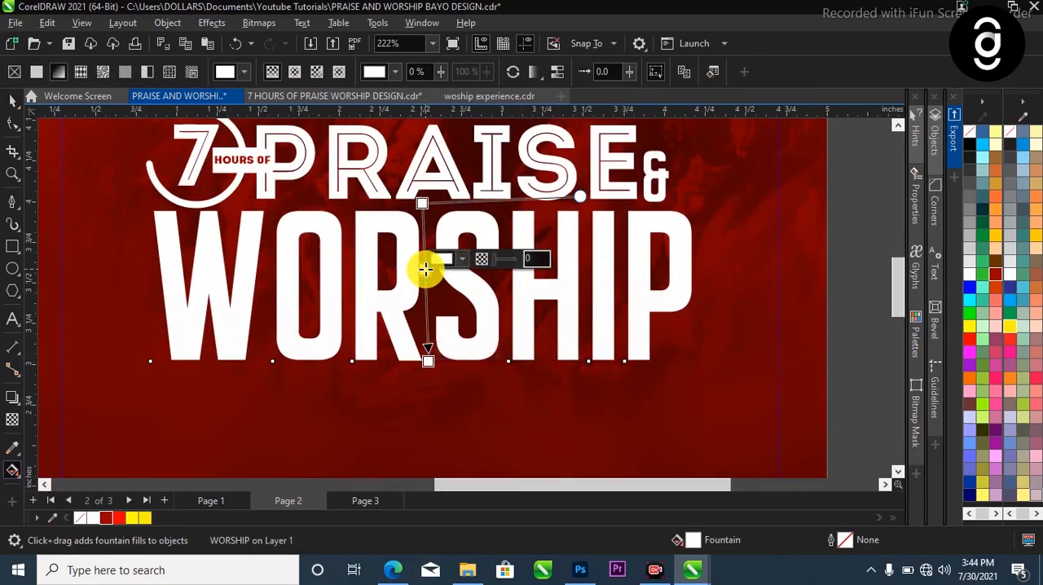
left_click_drag(424, 261, 421, 244)
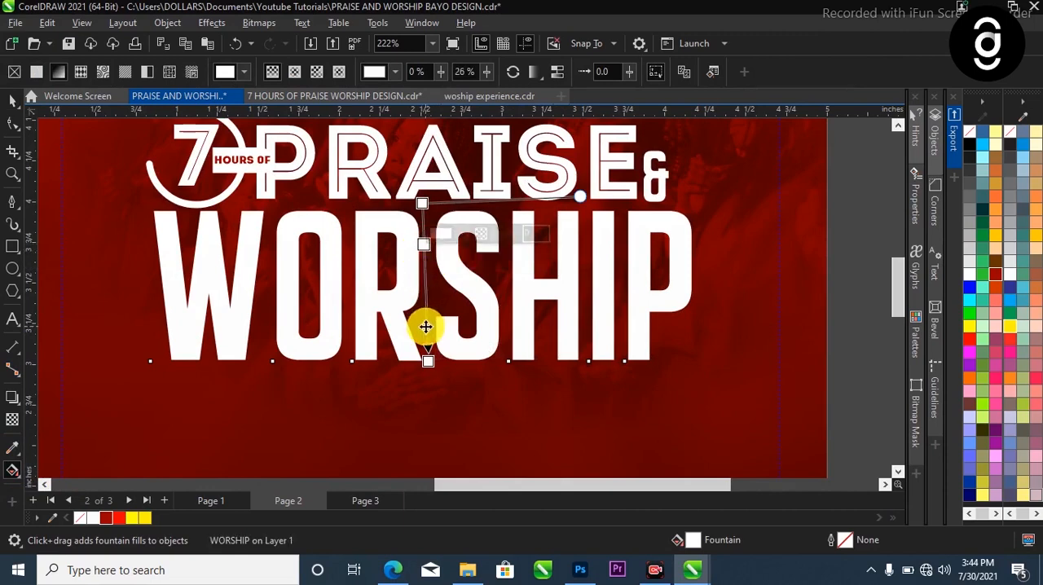
double_click(425, 327)
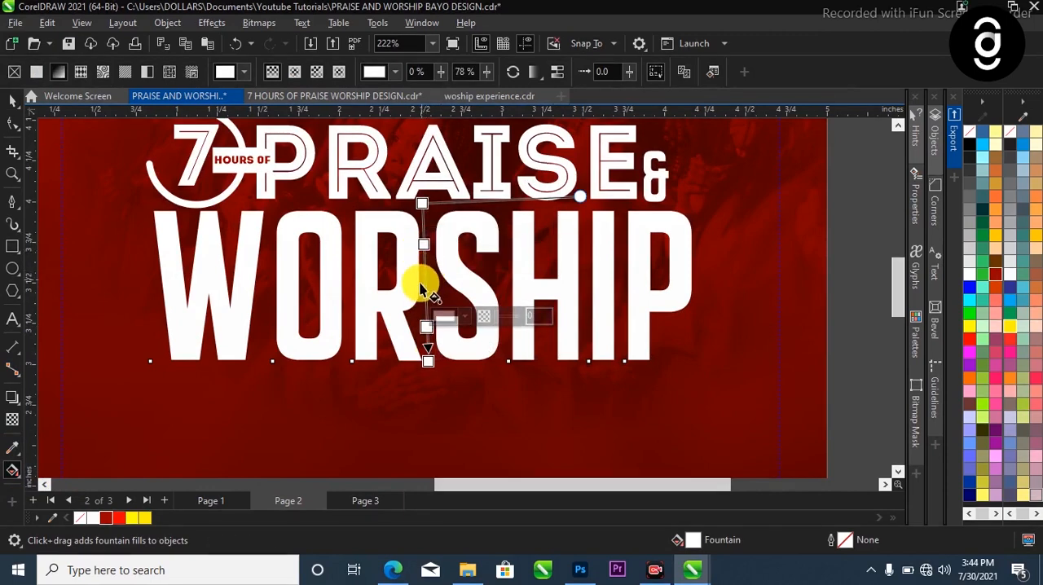
double_click(425, 289)
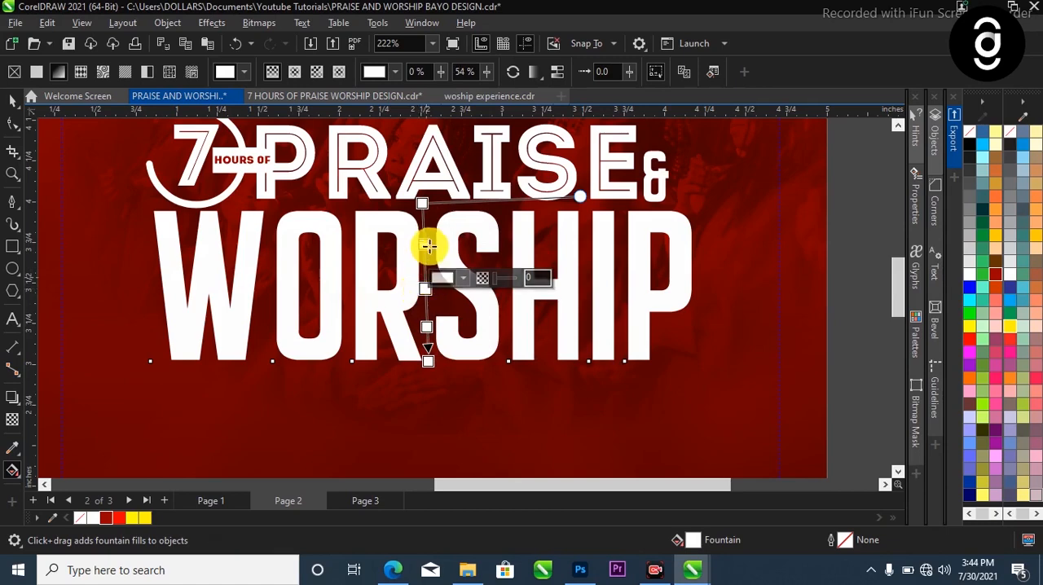
left_click_drag(426, 244, 430, 254)
double_click(427, 258)
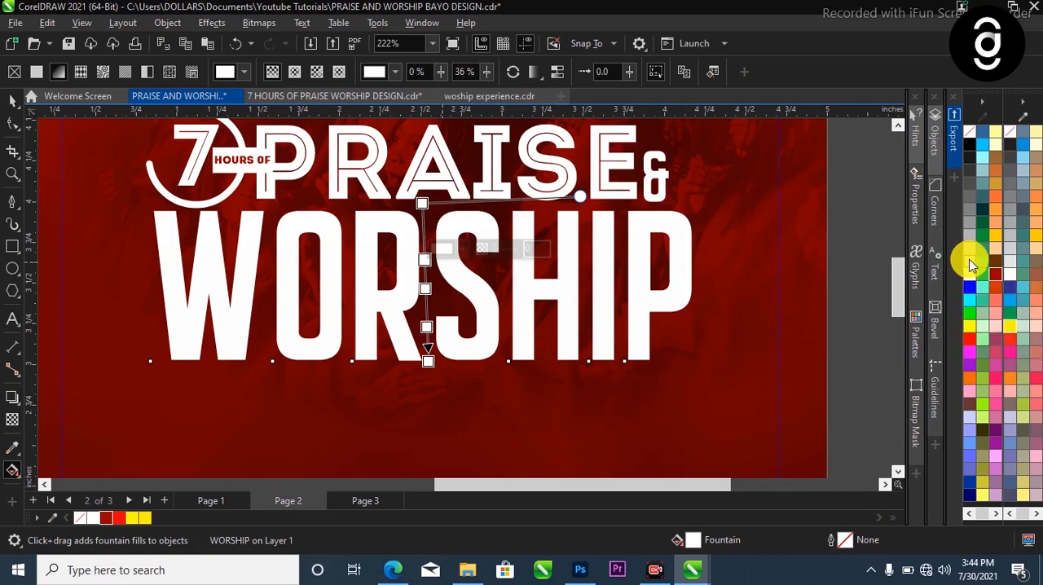
left_click_drag(424, 290, 424, 290)
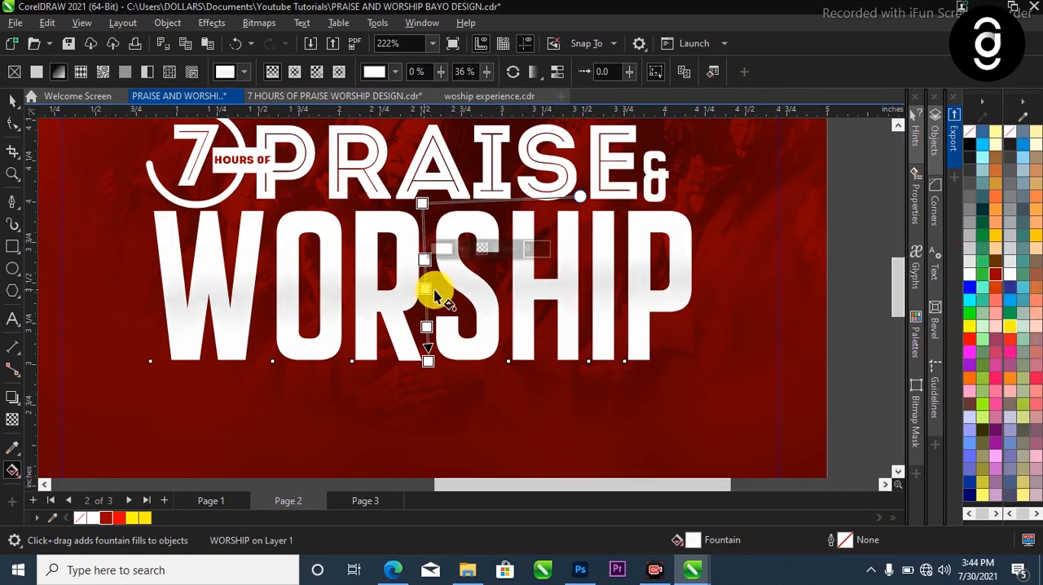
Smooth the color transitions of the WORSHIP fountain fill and leave the Interactive Fill tool
scroll(456, 373, "down", 2)
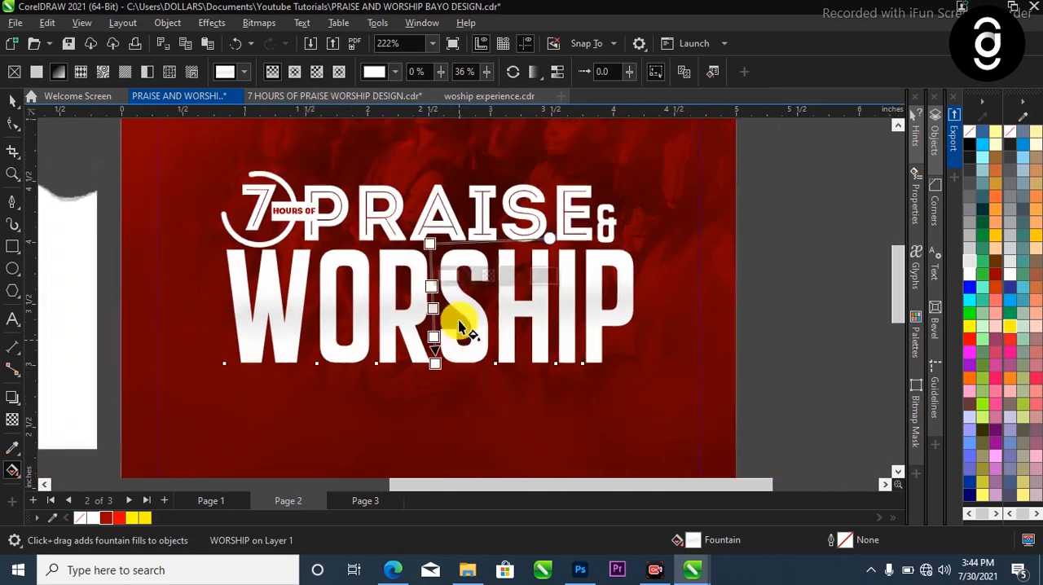
left_click(554, 72)
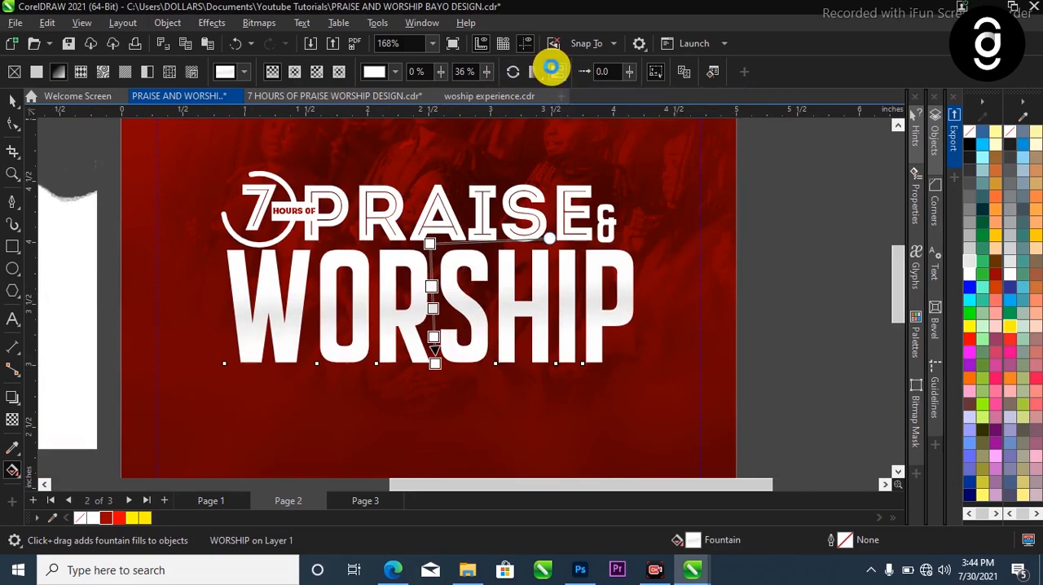
key("space")
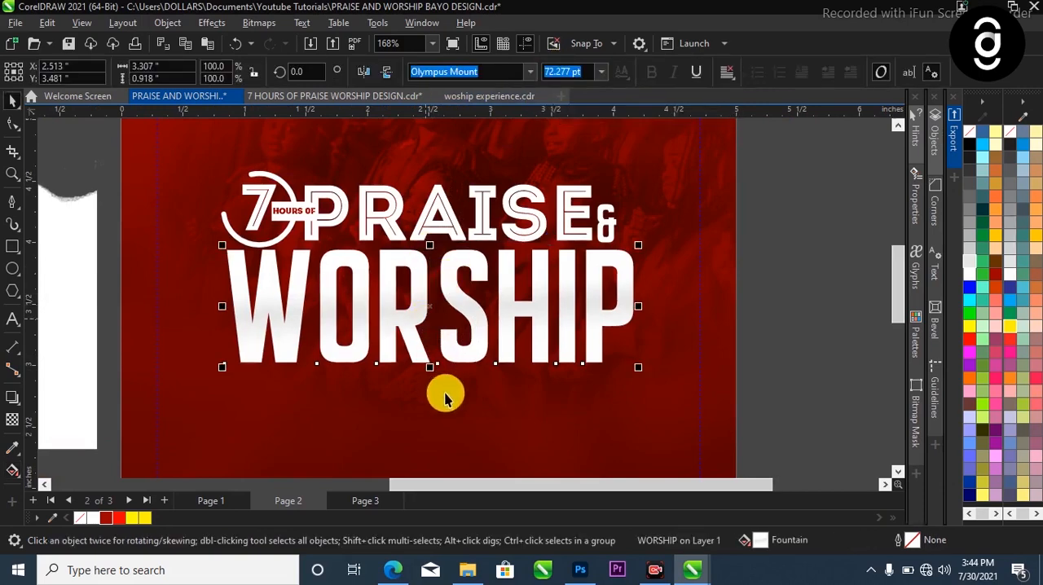
scroll(445, 396, "down", 2)
scroll(489, 234, "up", 3)
scroll(493, 351, "down", 3)
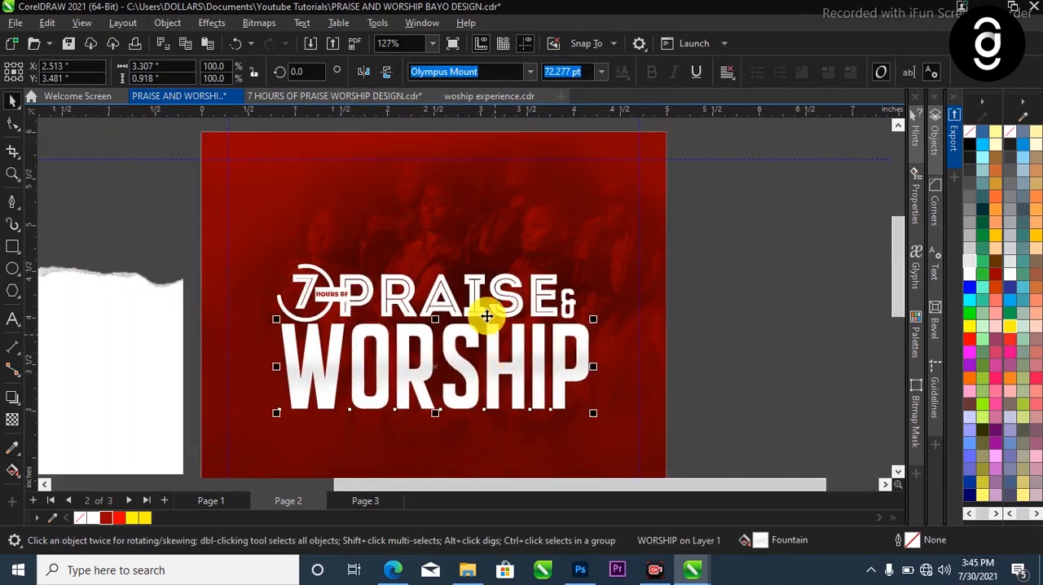
scroll(467, 308, "down", 2)
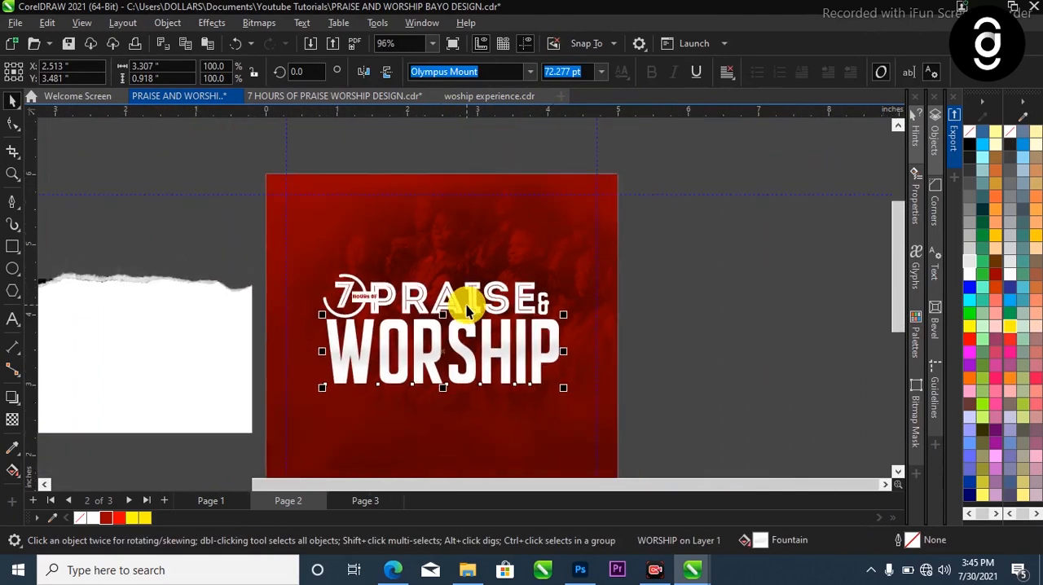
scroll(489, 313, "up", 2)
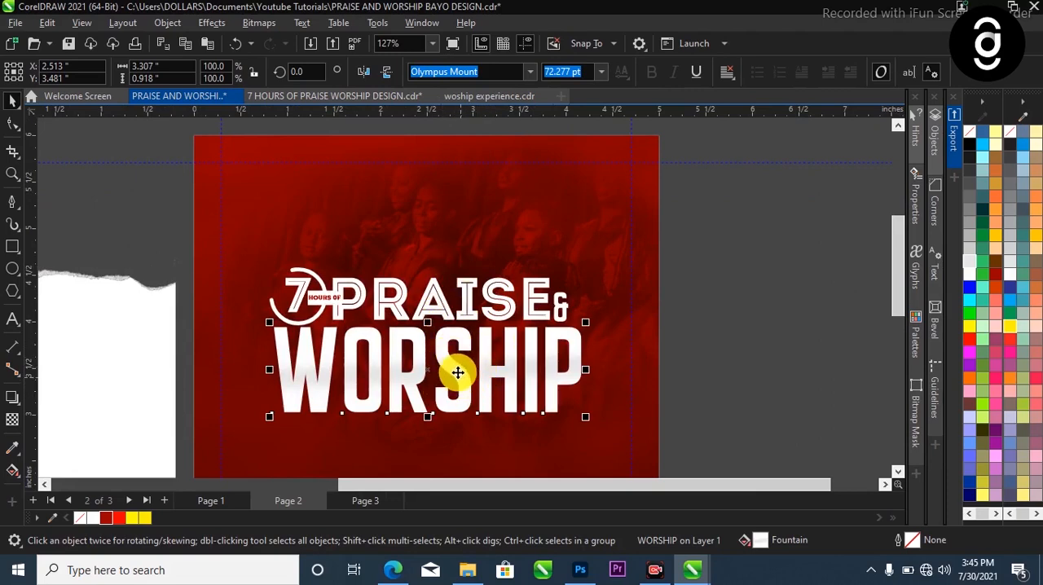
Copy the fountain fill of WORSHIP onto the PRAISE text above it
left_click_drag(456, 371, 475, 308)
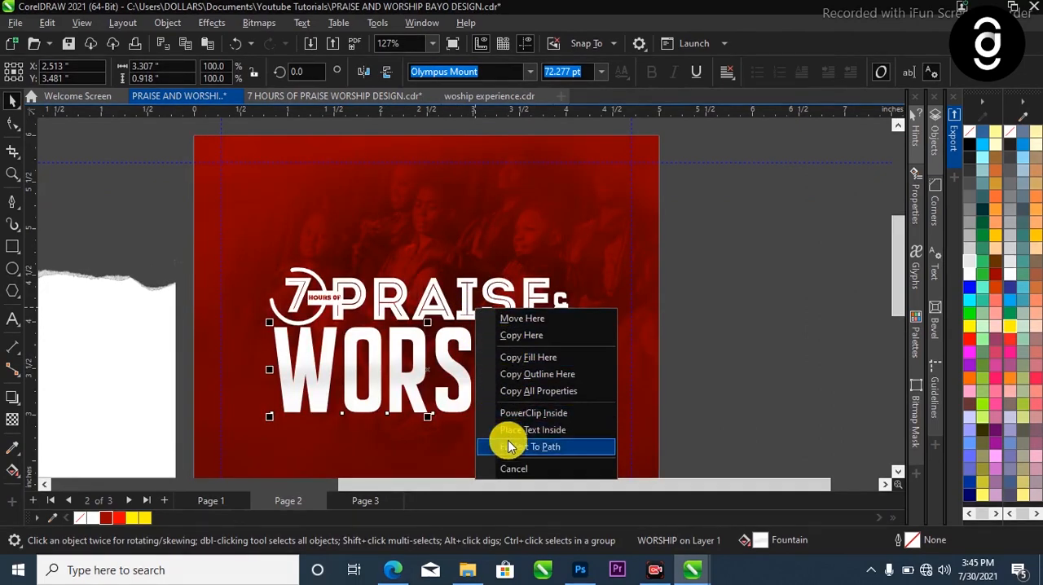
left_click(519, 359)
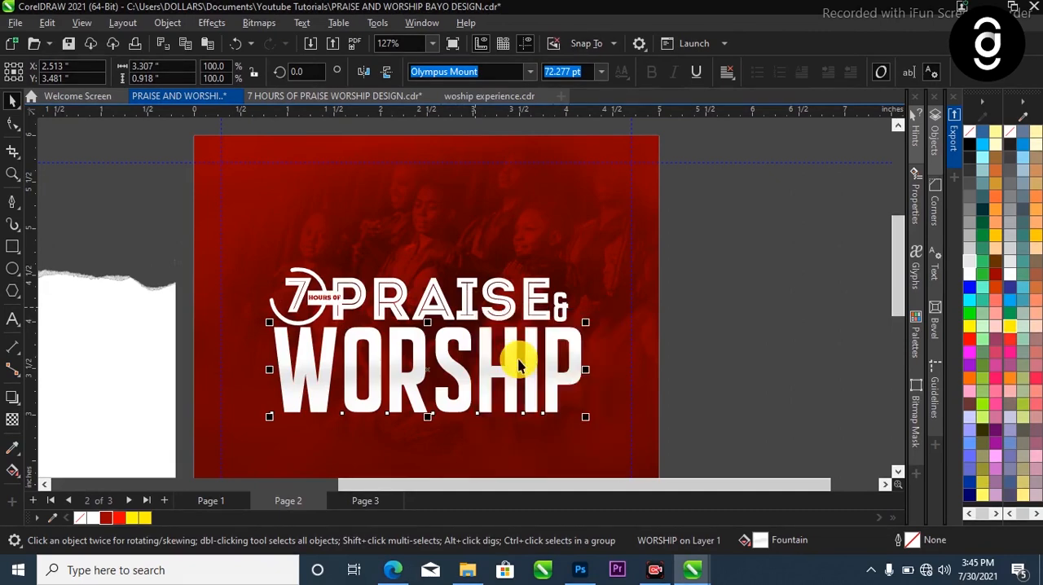
left_click_drag(486, 356, 474, 321)
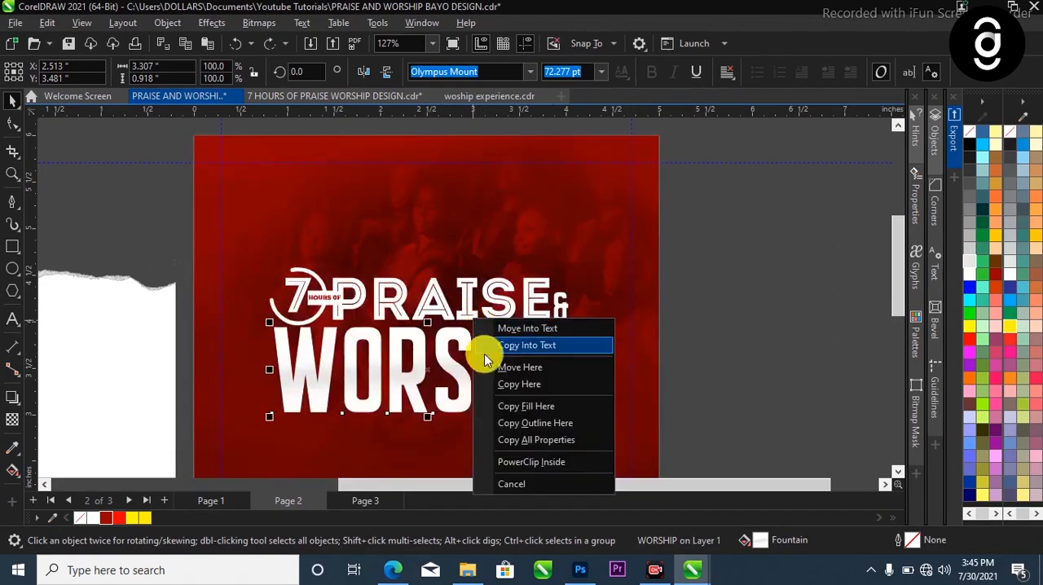
left_click(499, 405)
scroll(464, 322, "up", 3)
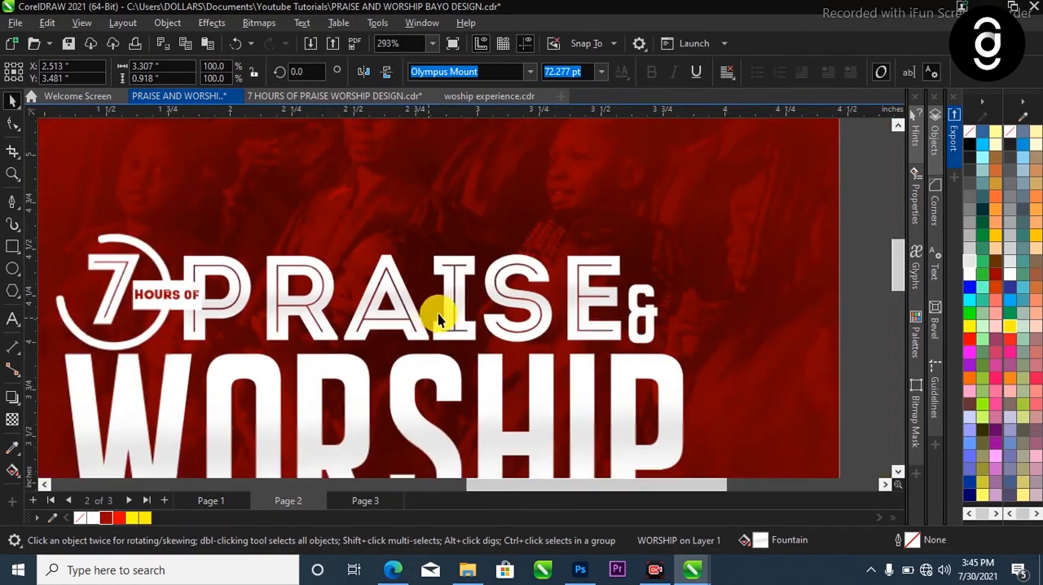
scroll(460, 316, "down", 2)
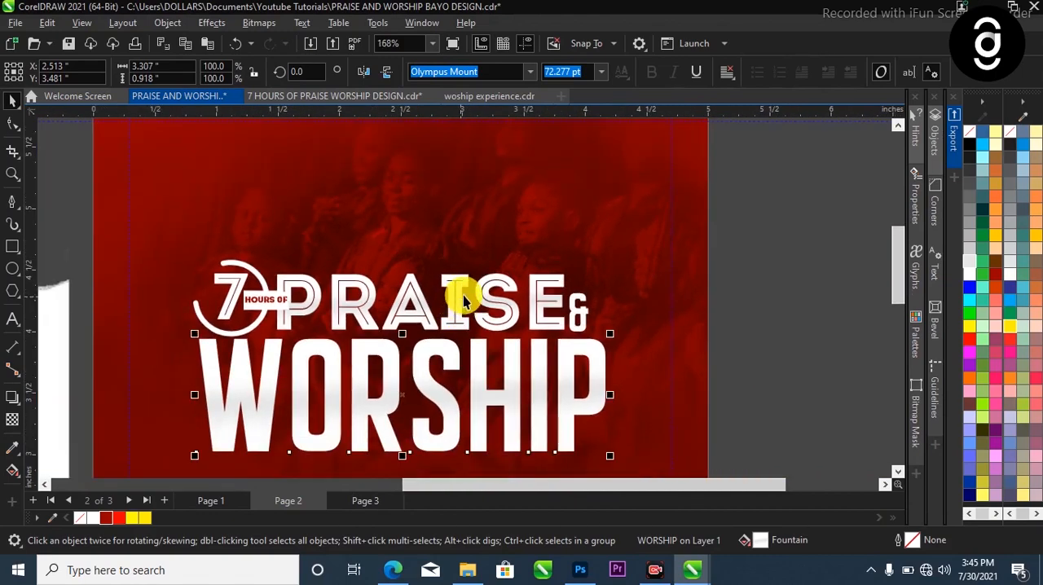
scroll(465, 297, "up", 3)
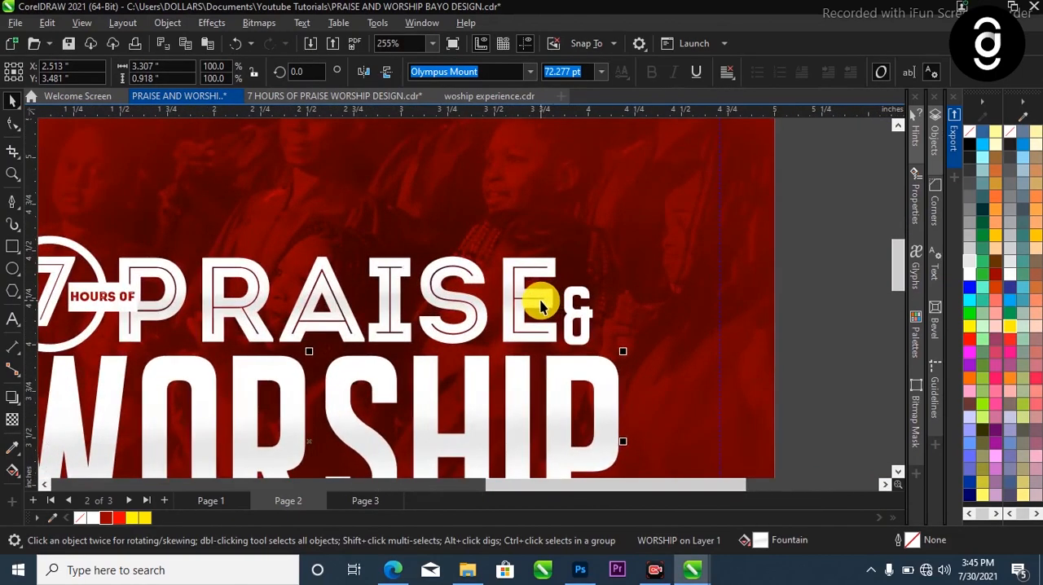
Copy the fountain fill of PRAISE onto the ampersand beside it
left_click(539, 305)
left_click_drag(570, 298, 568, 317)
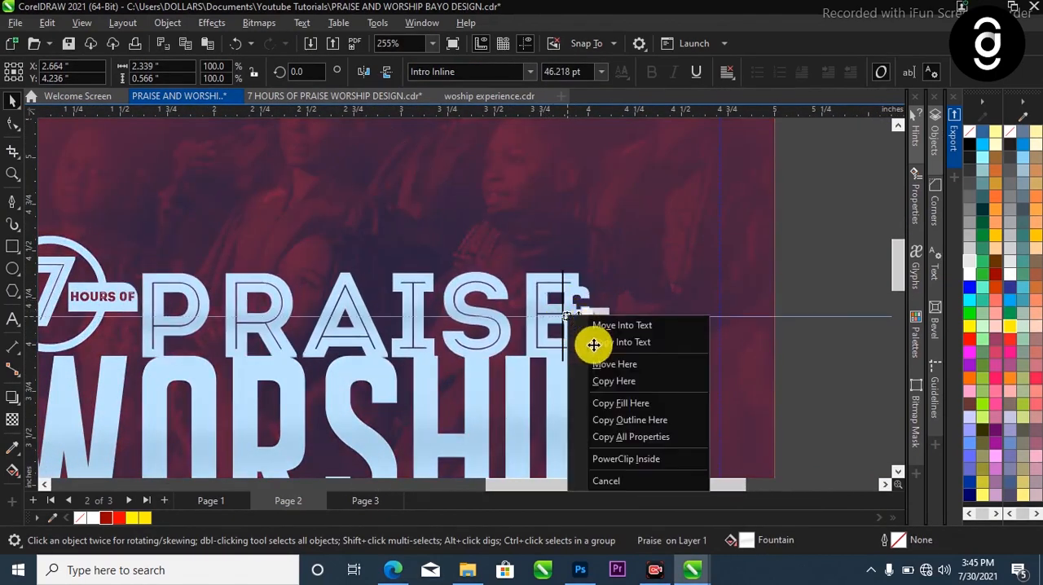
left_click(614, 381)
scroll(628, 291, "down", 3)
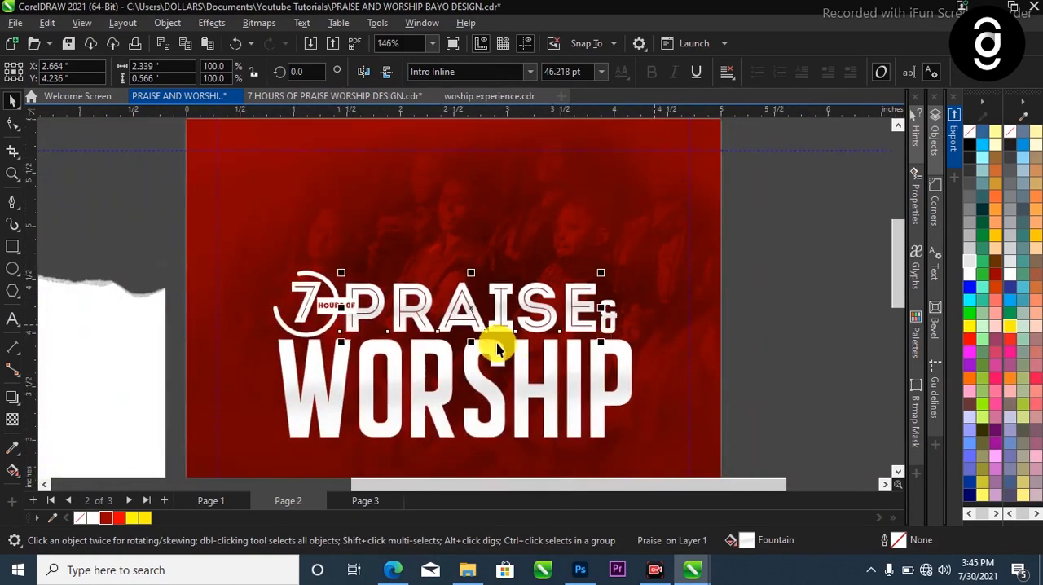
scroll(361, 326, "up", 2)
scroll(337, 302, "down", 3)
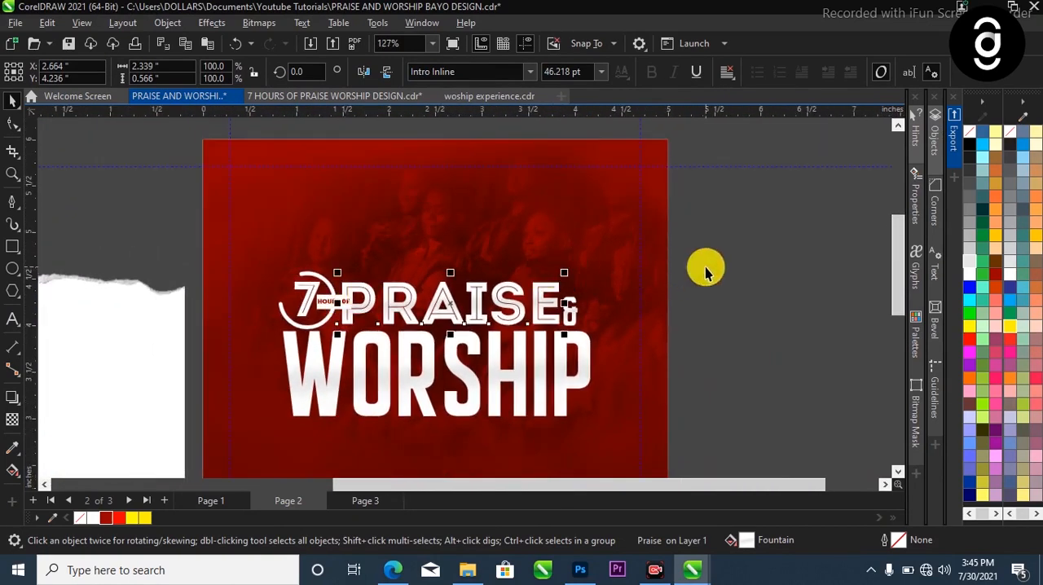
Draw a rectangle about 0.149 by 0.13 inches over the lower open end of the ring around the 7
left_click(705, 272)
key("z")
left_click_drag(249, 263, 366, 343)
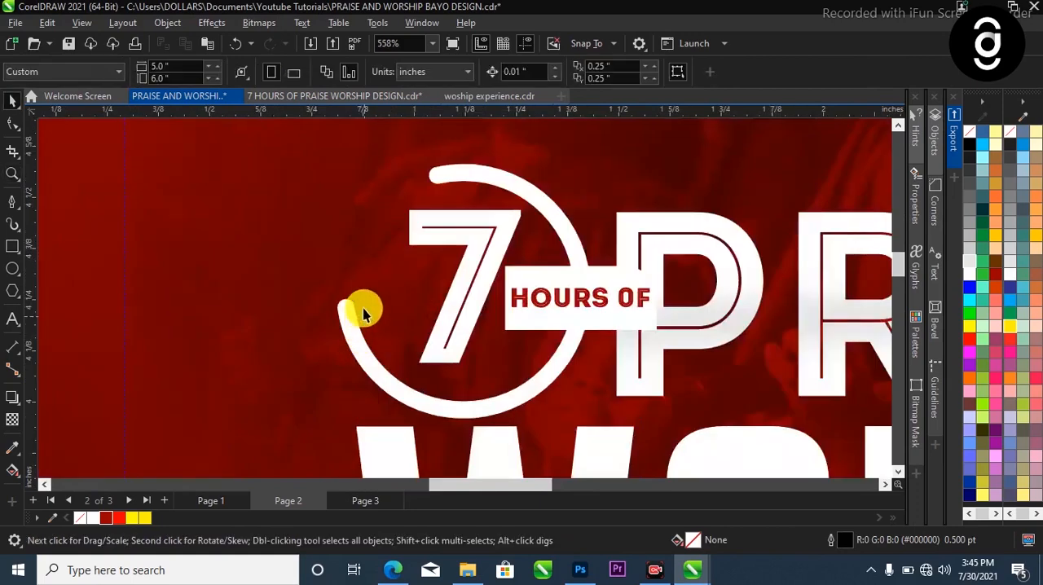
scroll(163, 277, "up", 1)
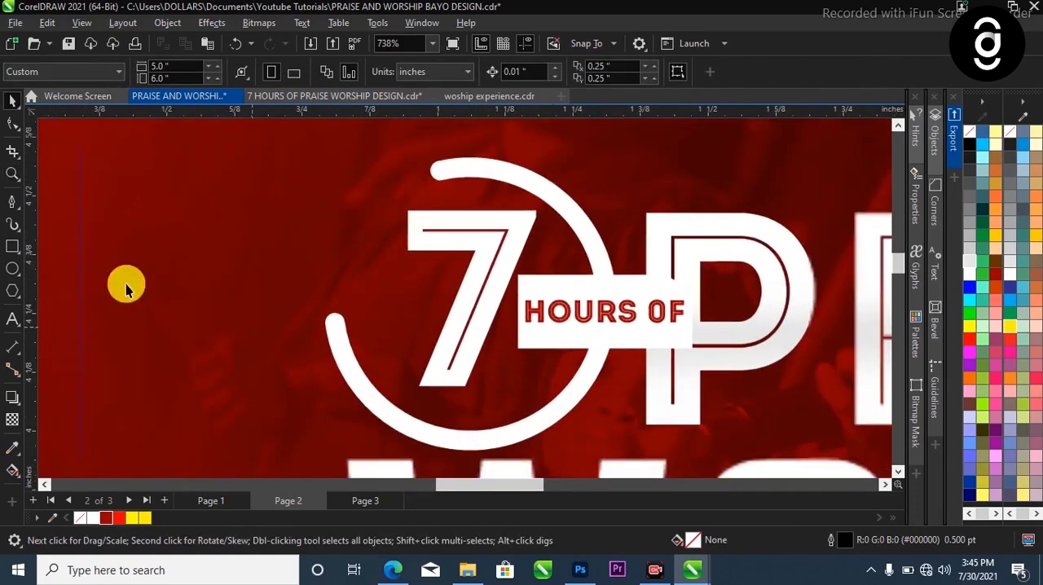
left_click(13, 246)
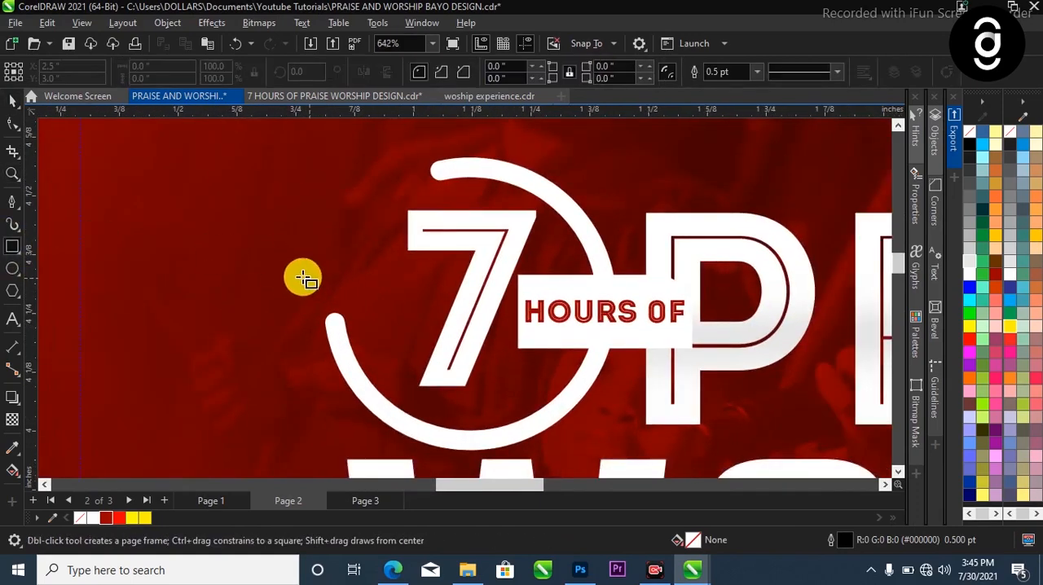
left_click_drag(302, 277, 371, 337)
scroll(111, 261, "down", 2)
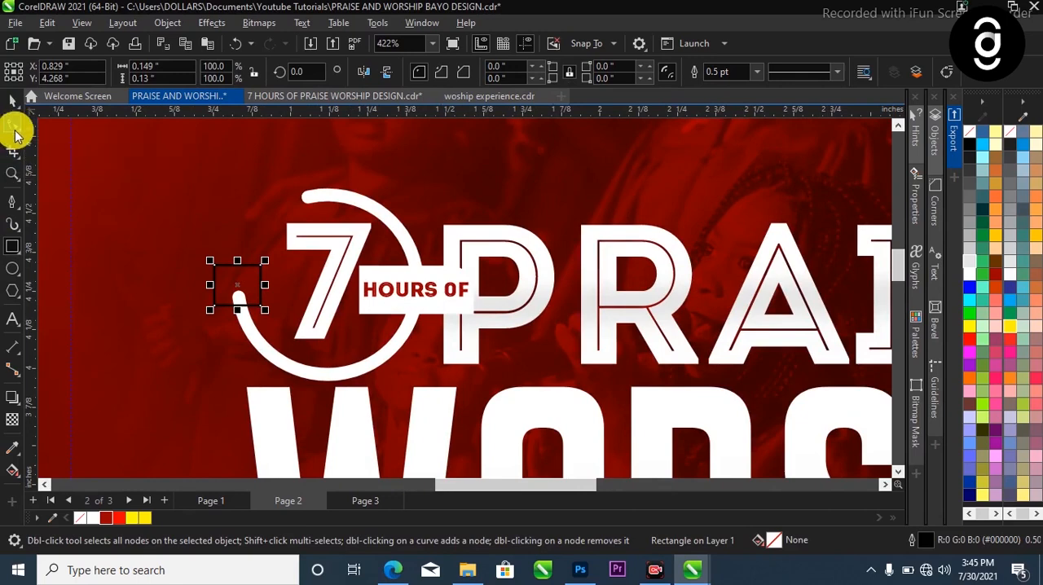
Convert the small rectangle to curves and reshape it into an upward-pointing triangle about 0.12 inches high
left_click(13, 124)
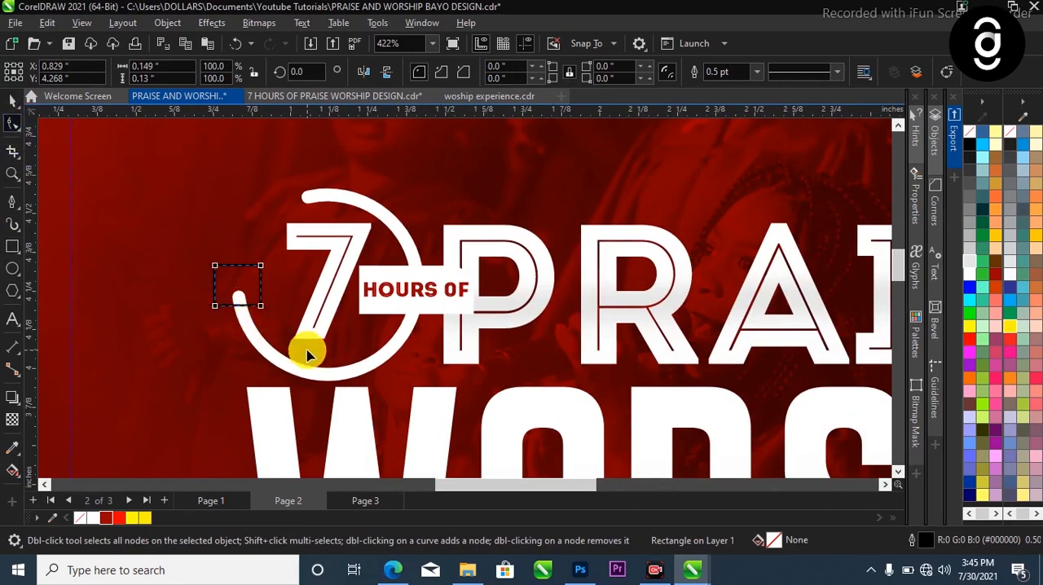
key("ctrl+q")
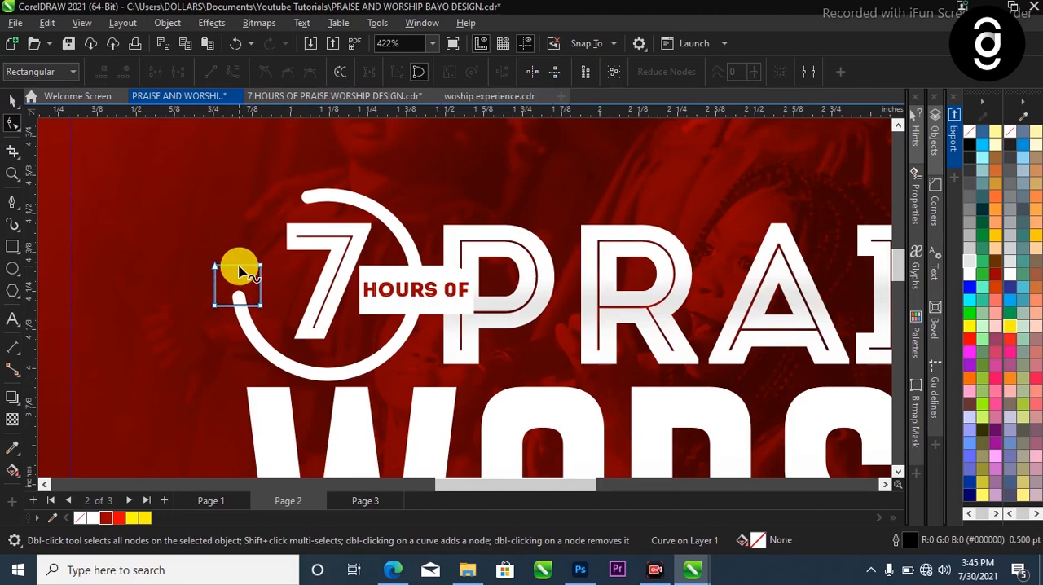
left_click(239, 267)
left_click_drag(242, 269, 240, 242)
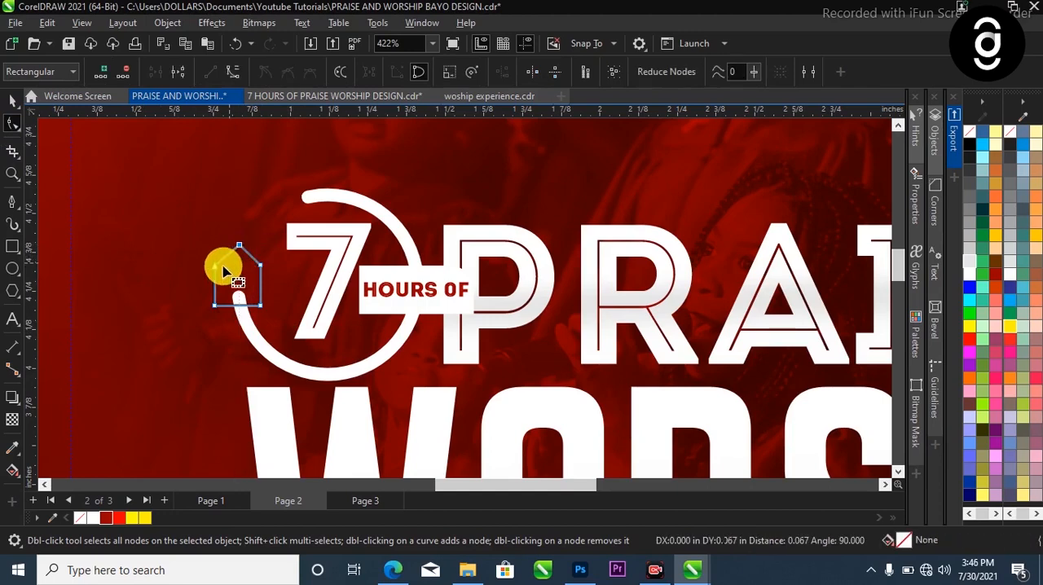
double_click(215, 266)
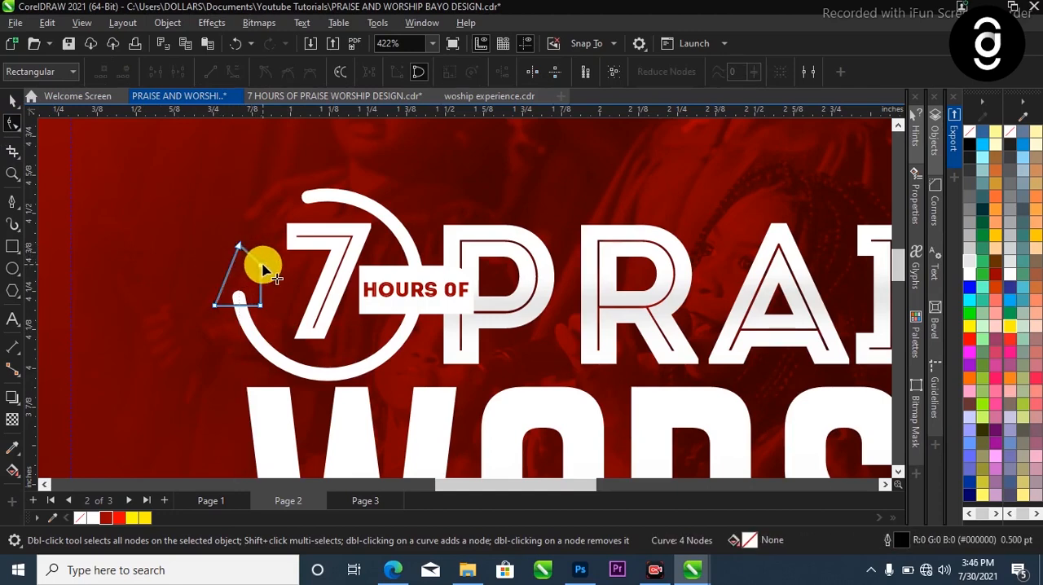
left_click(260, 266)
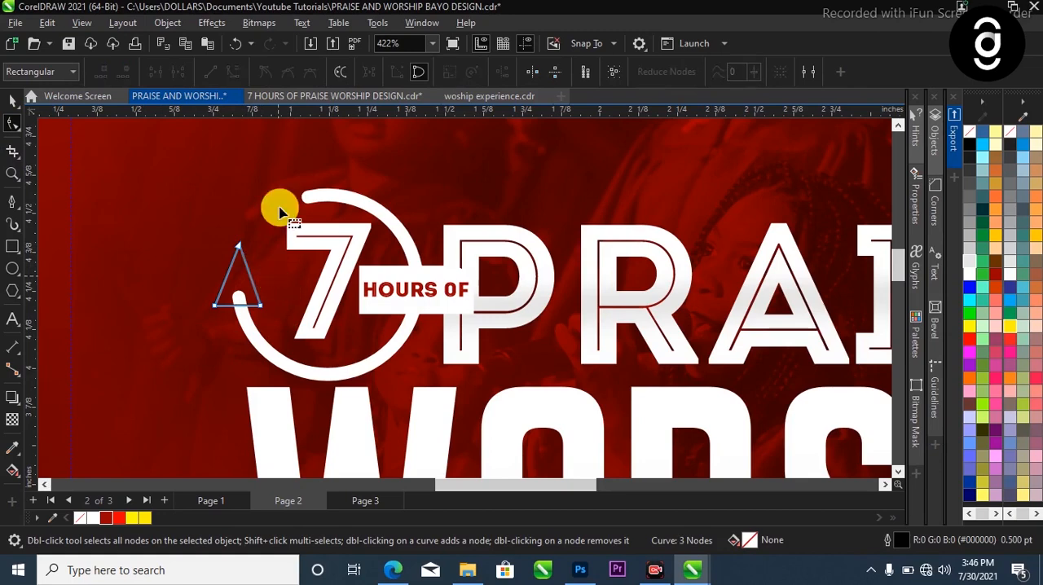
left_click_drag(239, 247, 238, 268)
key("space")
key("space")
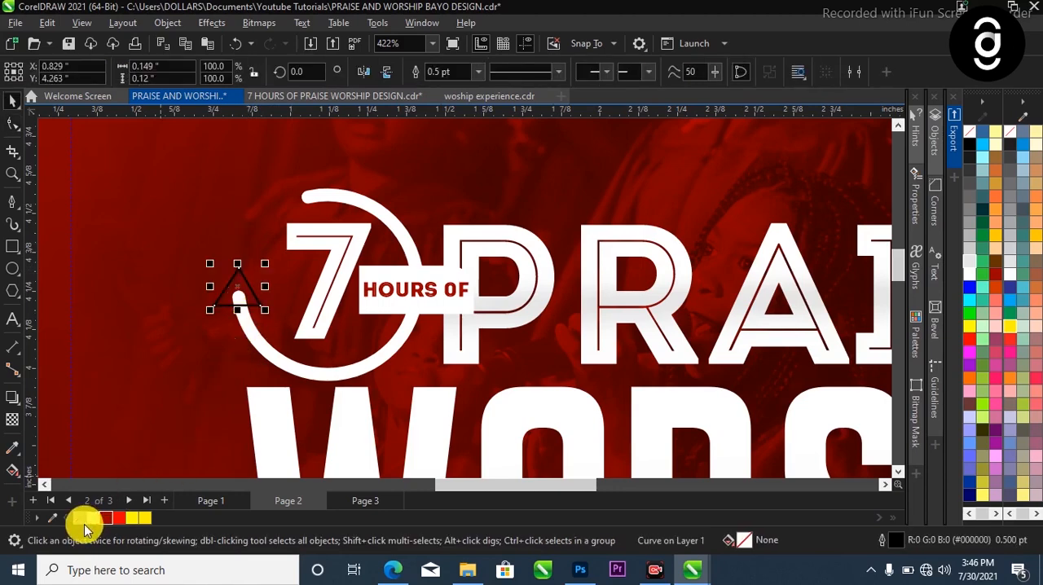
Fill the triangle arrowhead with white and remove its outline
left_click(90, 520)
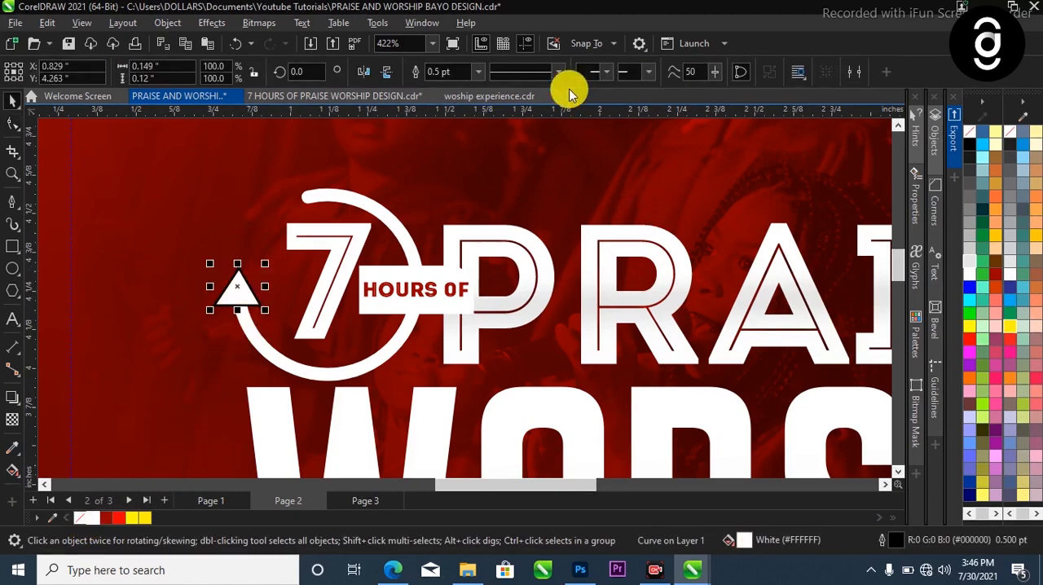
left_click(480, 79)
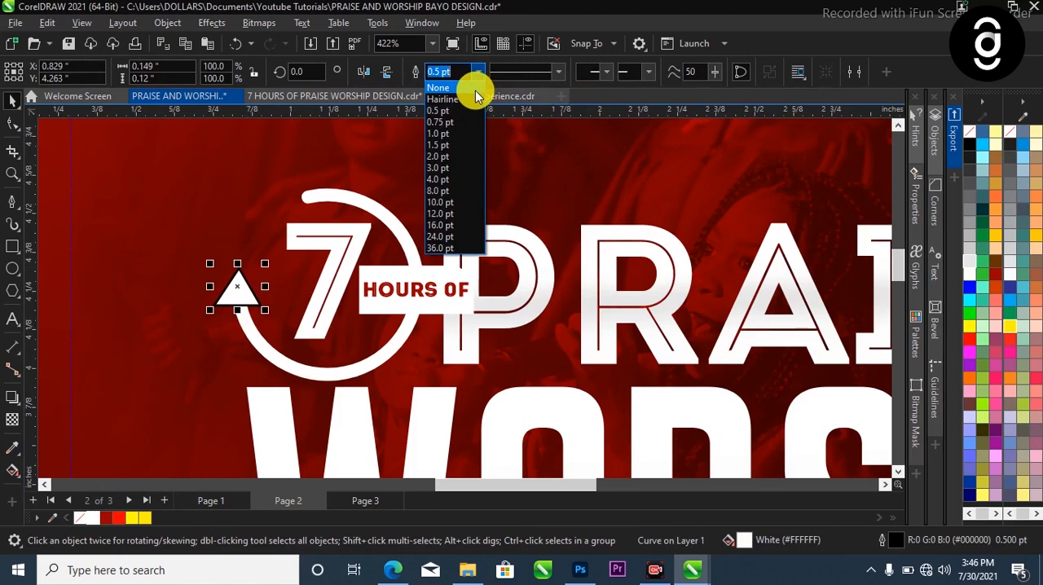
left_click(475, 89)
scroll(326, 283, "down", 4)
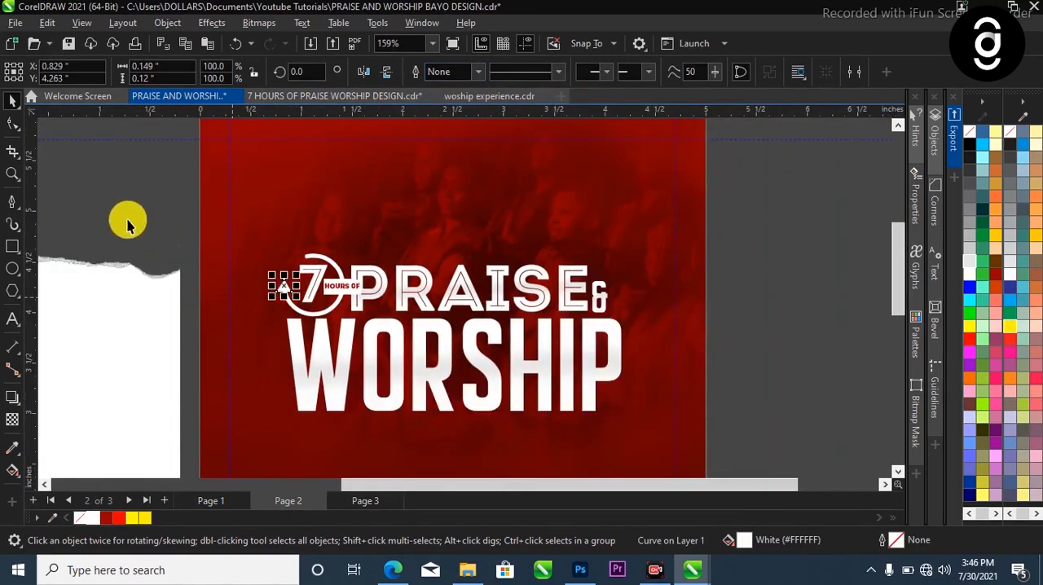
left_click(190, 226)
Group all the title pieces, including the new arrowhead, into one object
scroll(190, 226, "down", 2)
scroll(493, 295, "up", 1)
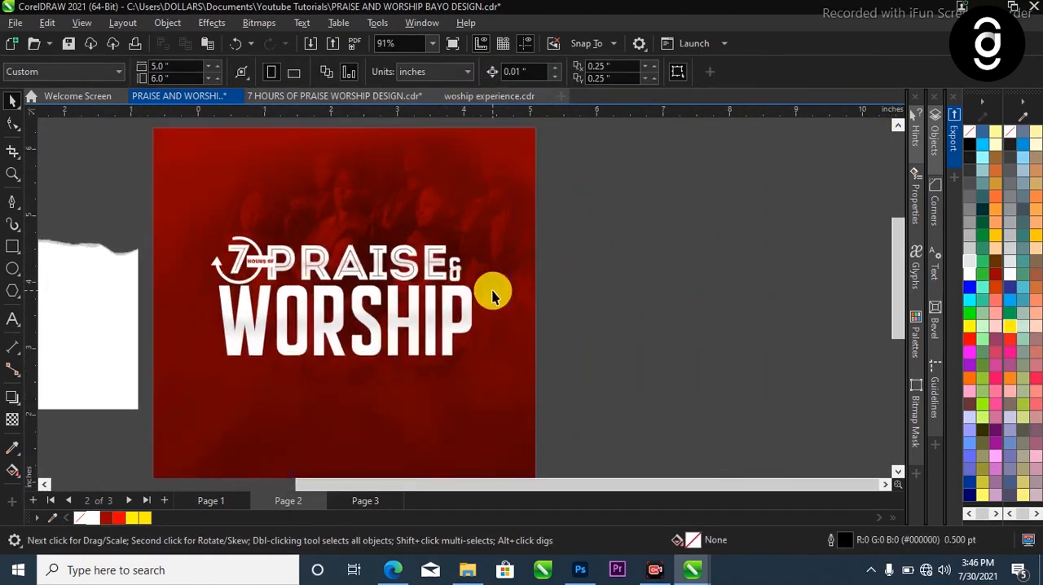
scroll(598, 178, "up", 1)
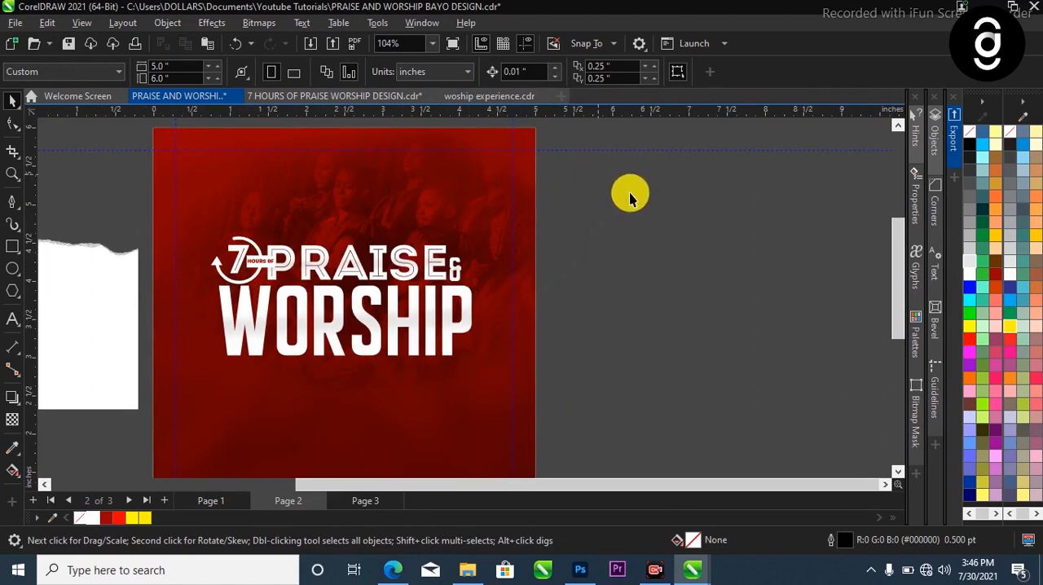
scroll(597, 177, "down", 2)
left_click_drag(638, 203, 318, 346)
key("ctrl+g")
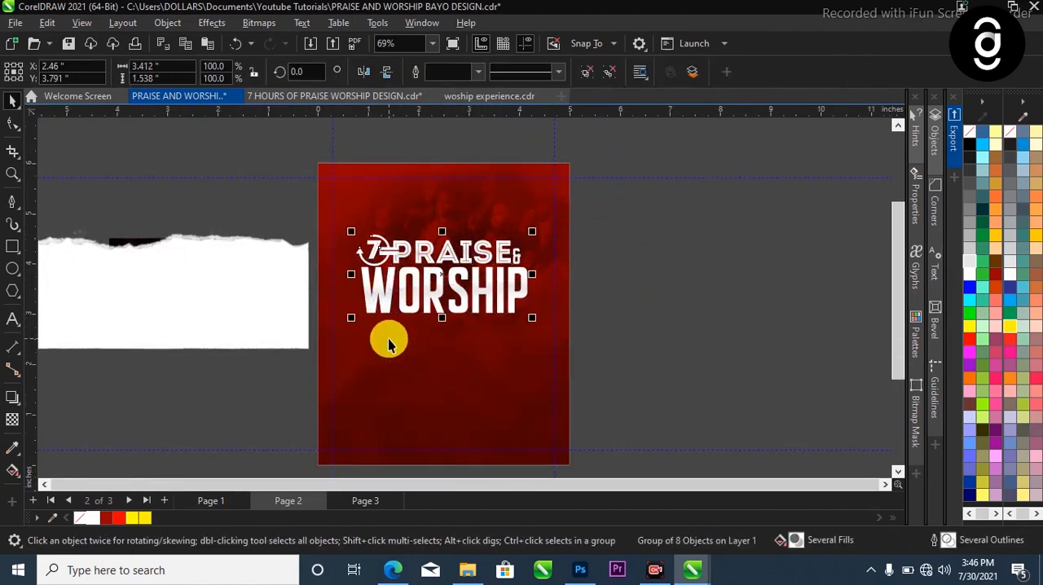
left_click(649, 269)
Apply a one-step white outside contour with a 0.1 inch offset to the title group
scroll(444, 265, "up", 1)
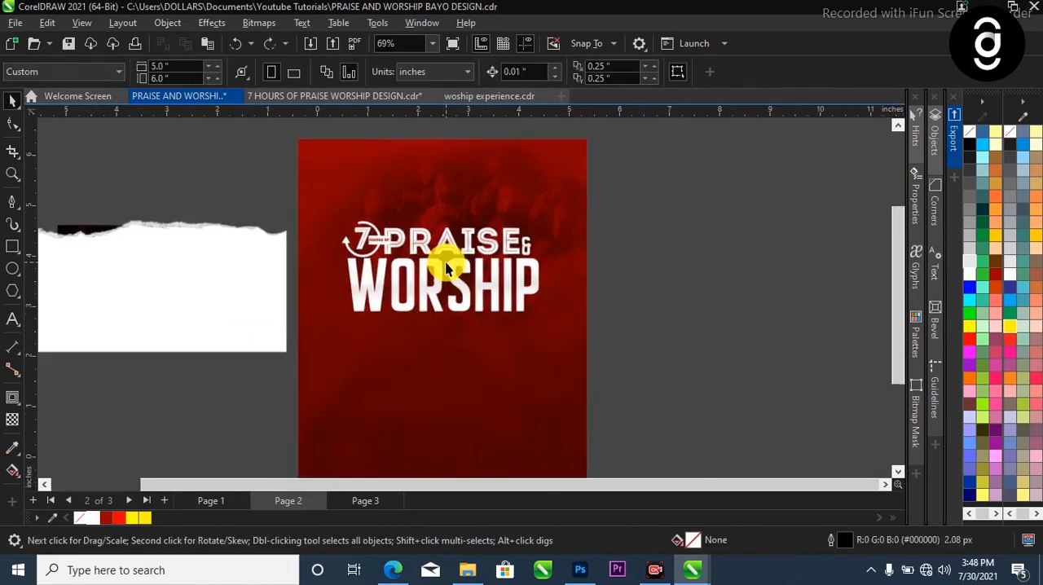
scroll(456, 267, "down", 1)
scroll(464, 269, "up", 1)
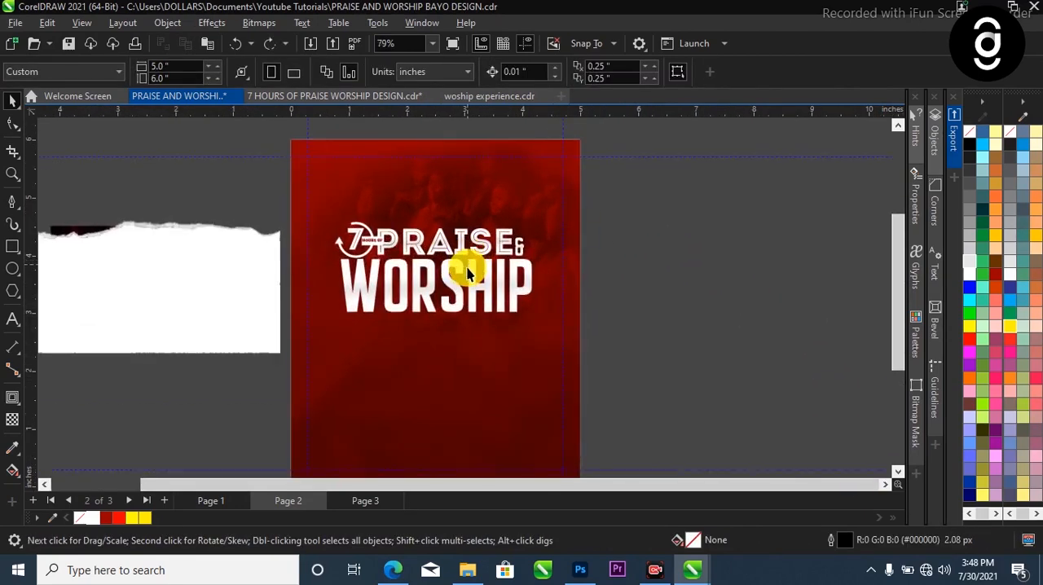
left_click(465, 272)
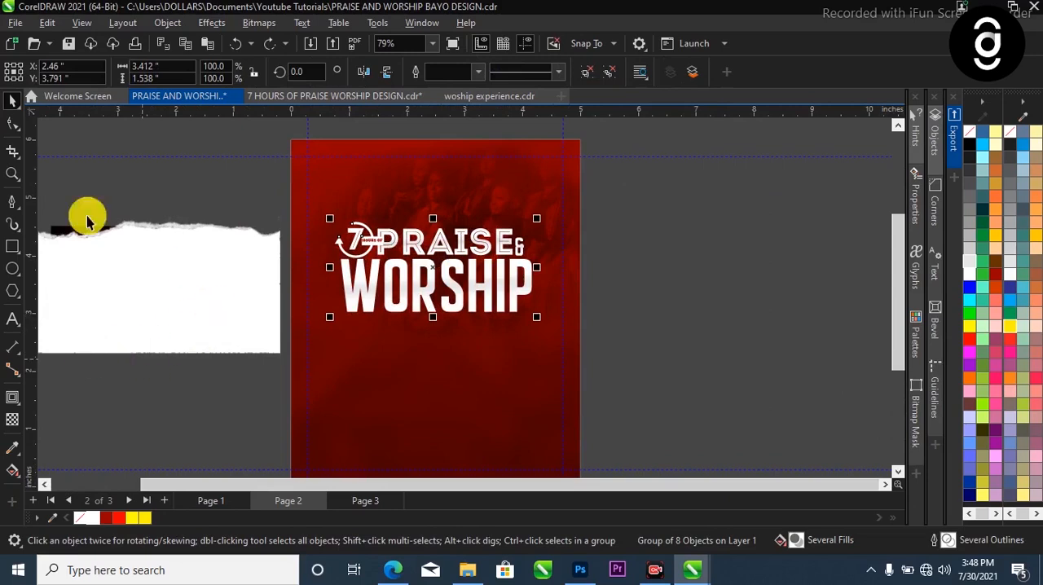
left_click(14, 399)
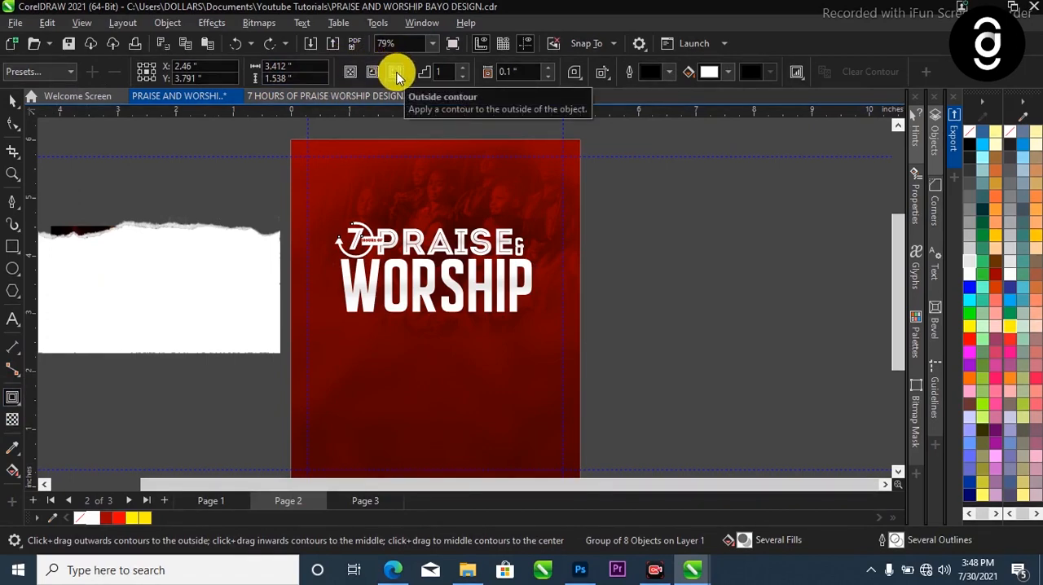
left_click(399, 76)
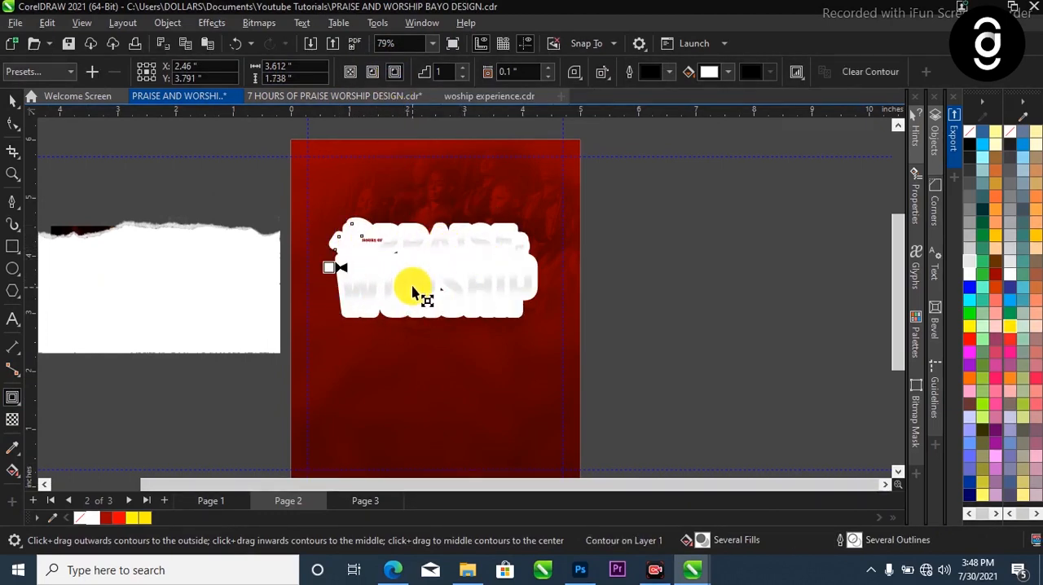
Break the contour apart from the title group so it becomes a separate shape
left_click(12, 99)
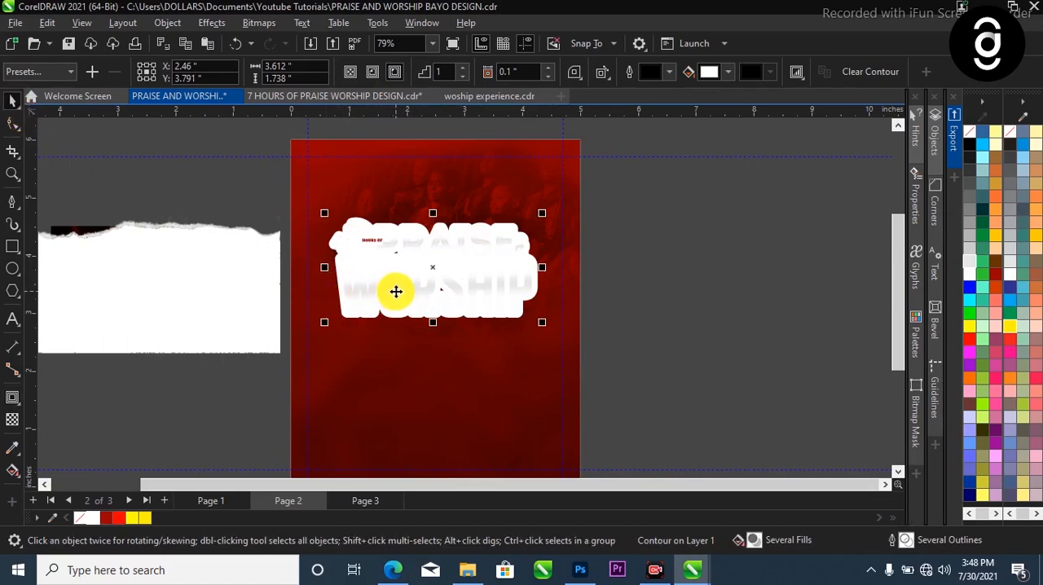
key("ctrl+k")
key("Escape")
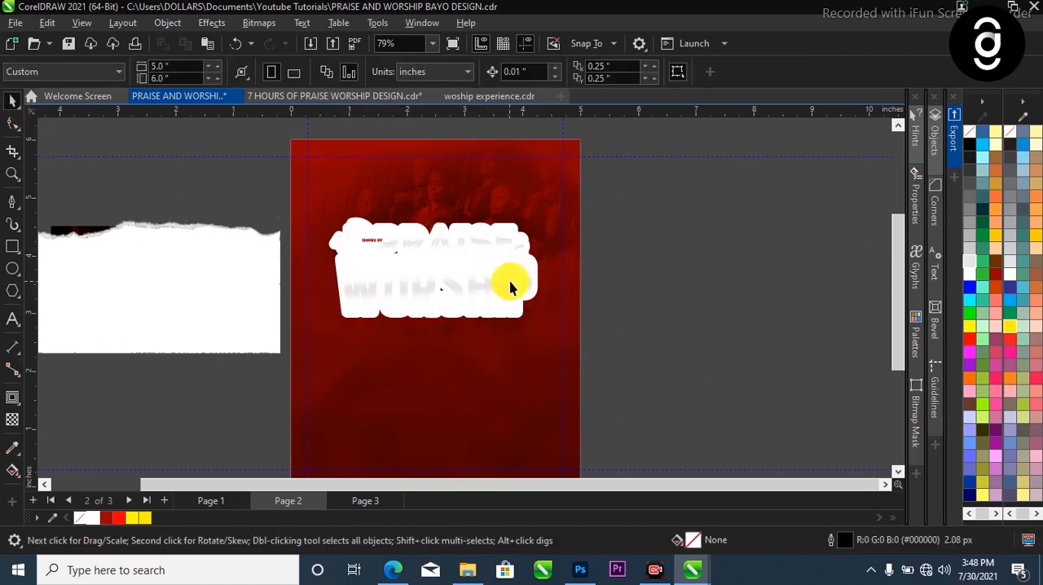
Test the separation by moving the contour shape down the page, and undo the move
left_click_drag(489, 331, 489, 375)
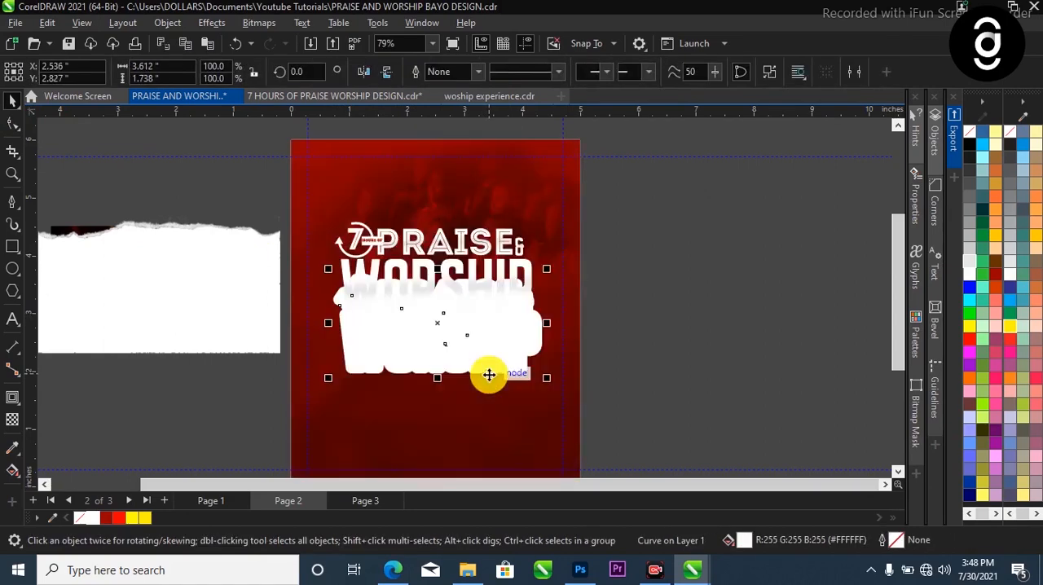
key("ctrl+z")
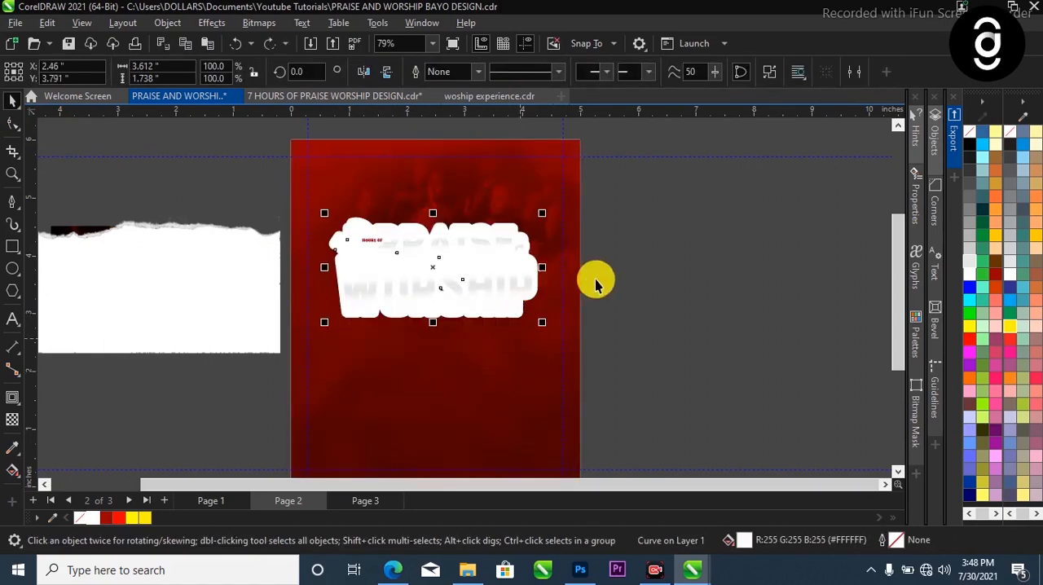
key("Escape")
scroll(534, 269, "up", 2)
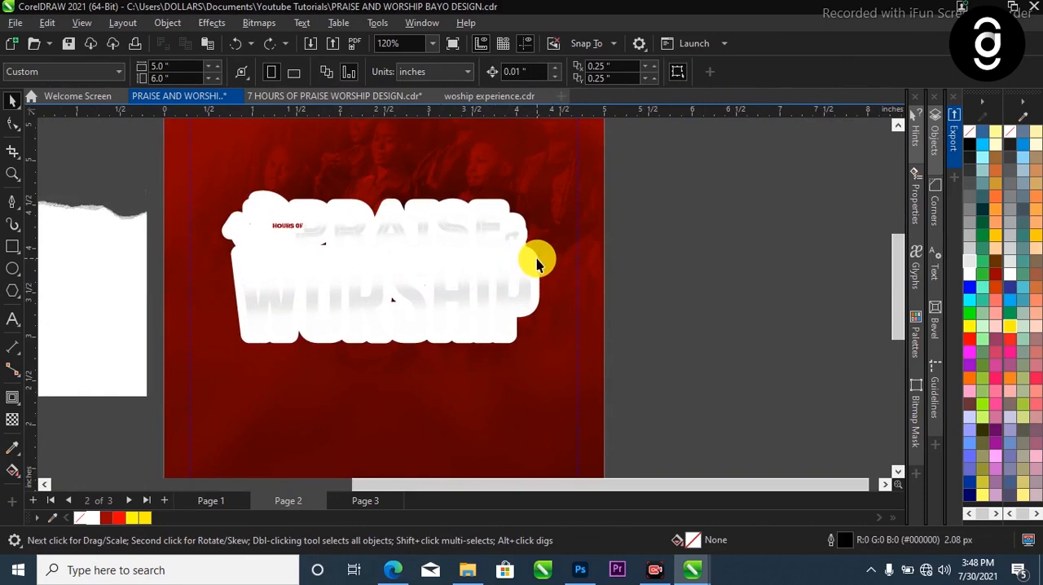
Apply a vertical linear fountain fill to the white contour backing, running from just below the title to just above it
left_click(537, 258)
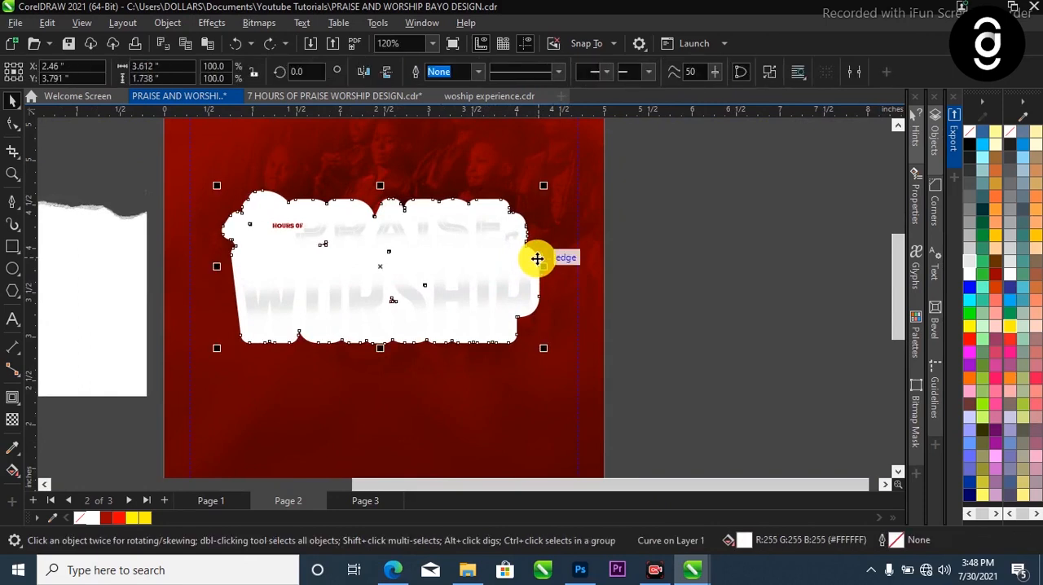
key("g")
left_click_drag(384, 362, 386, 167)
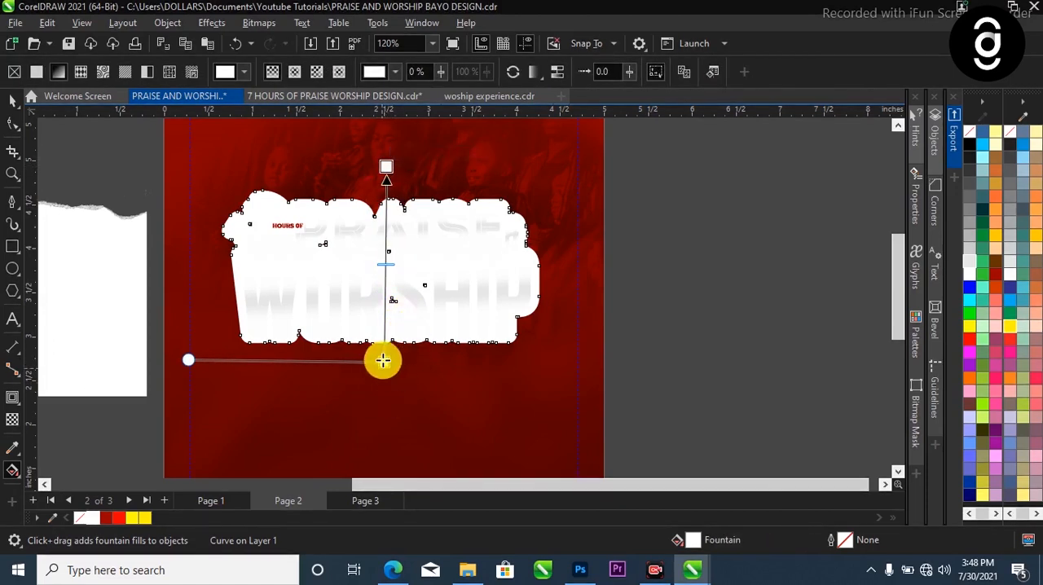
left_click_drag(383, 357, 396, 360)
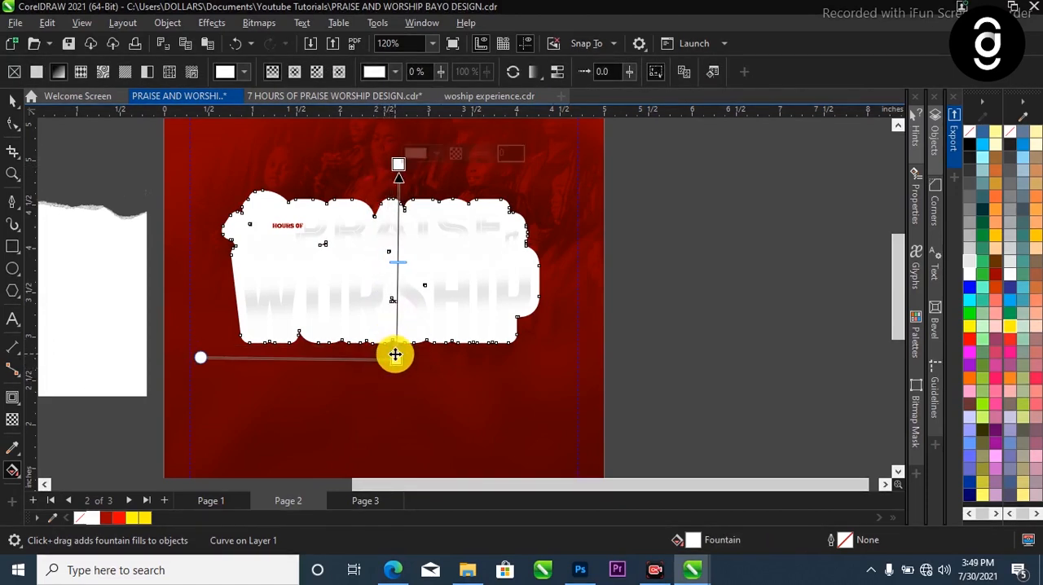
scroll(449, 403, "down", 1)
scroll(449, 403, "down", 1)
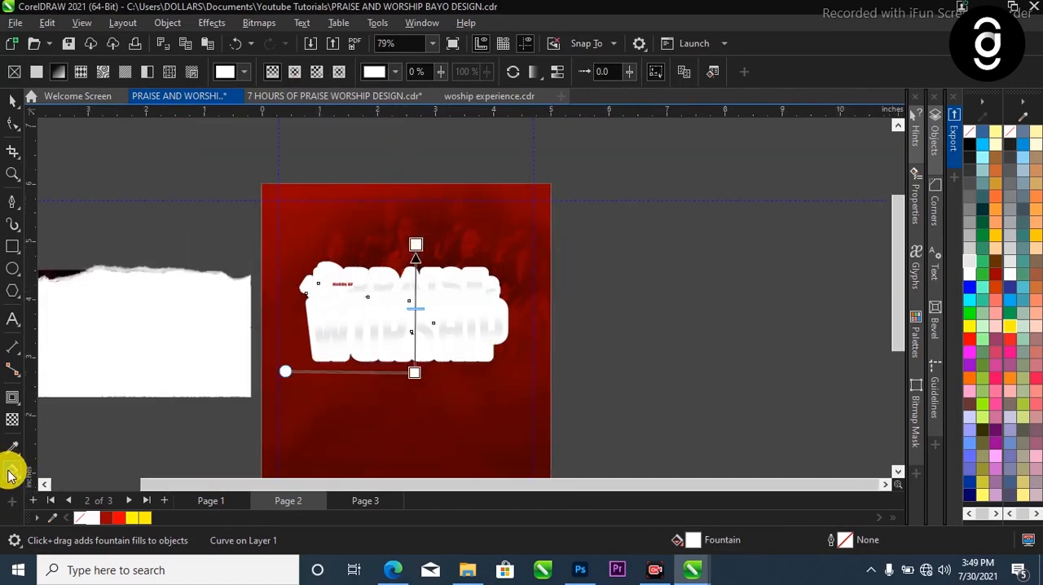
scroll(428, 306, "up", 1)
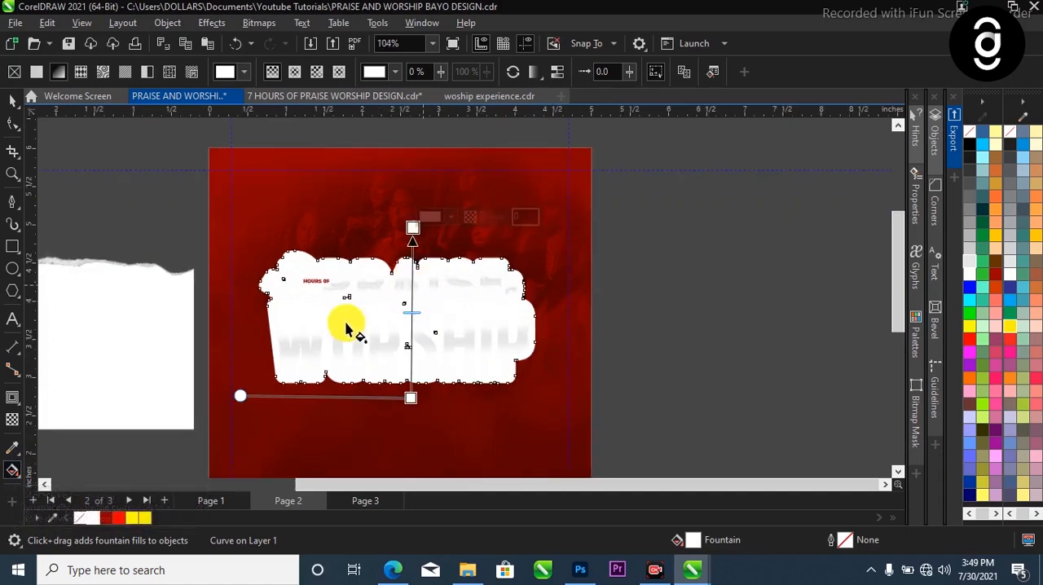
Set both end colours of the backing's fountain fill to the dark red #990000 sampled from the document palette
left_click(410, 396)
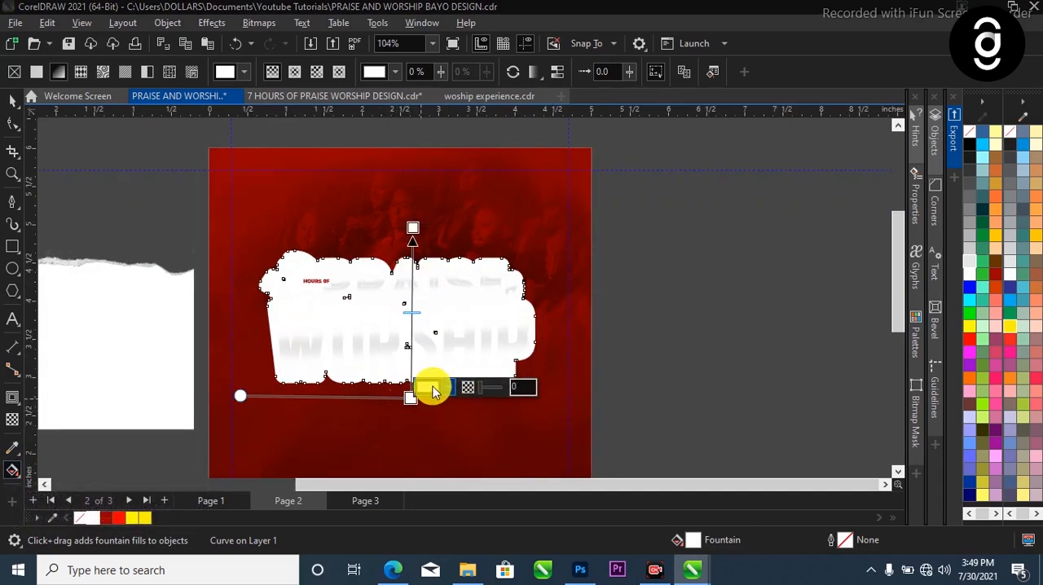
left_click(430, 388)
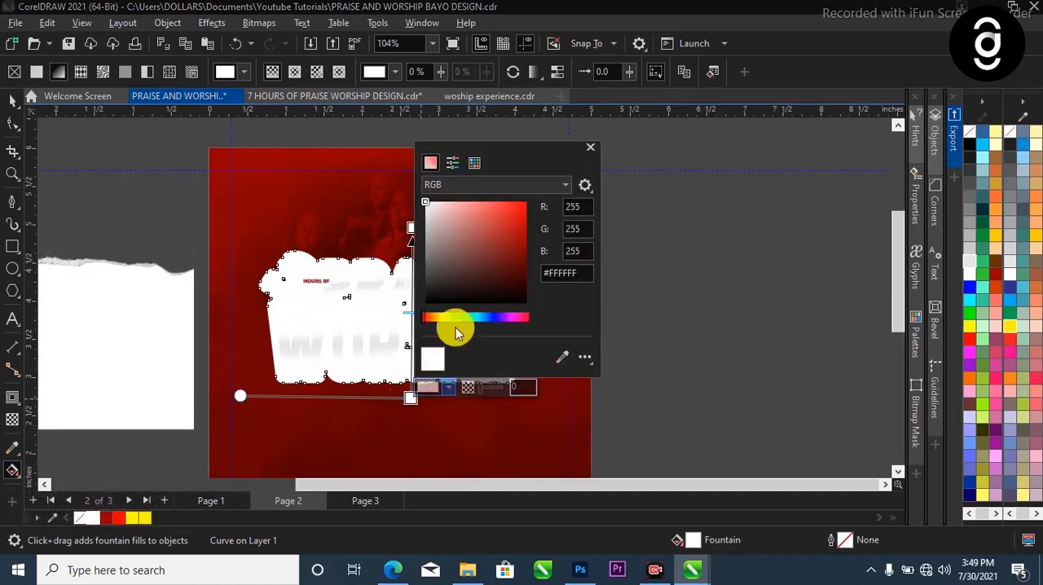
left_click(560, 357)
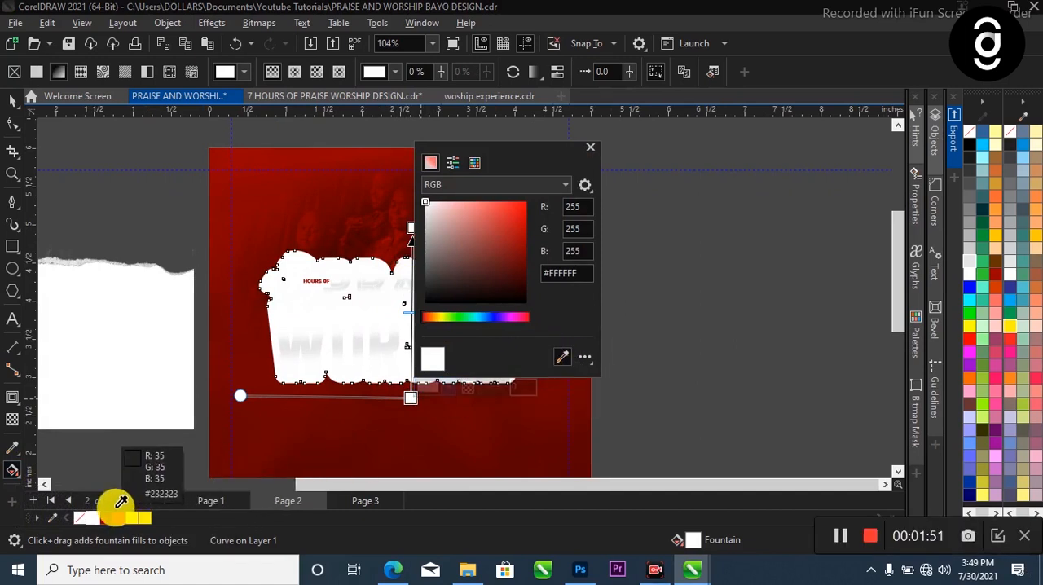
left_click(104, 518)
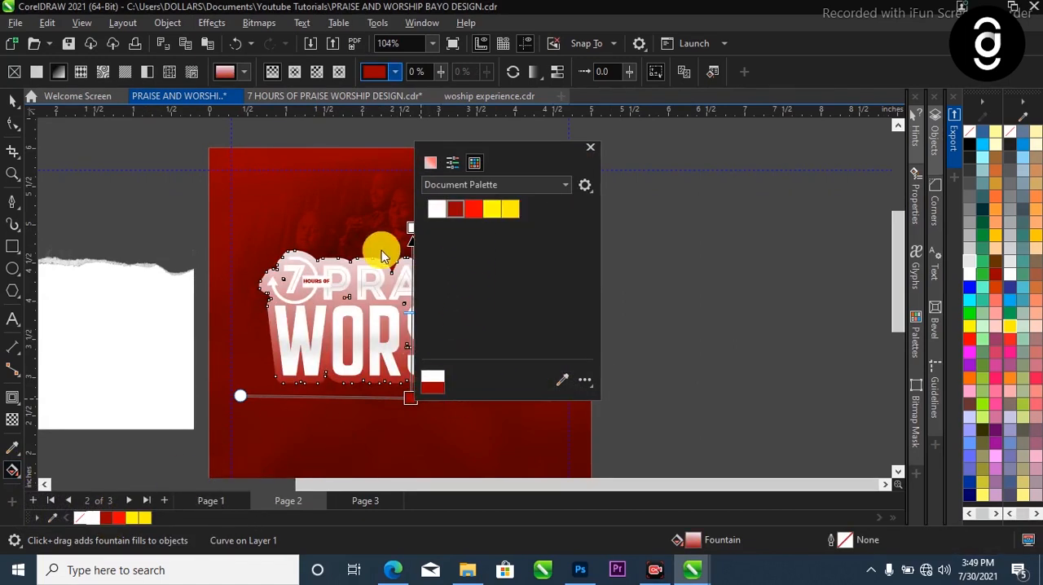
left_click(415, 228)
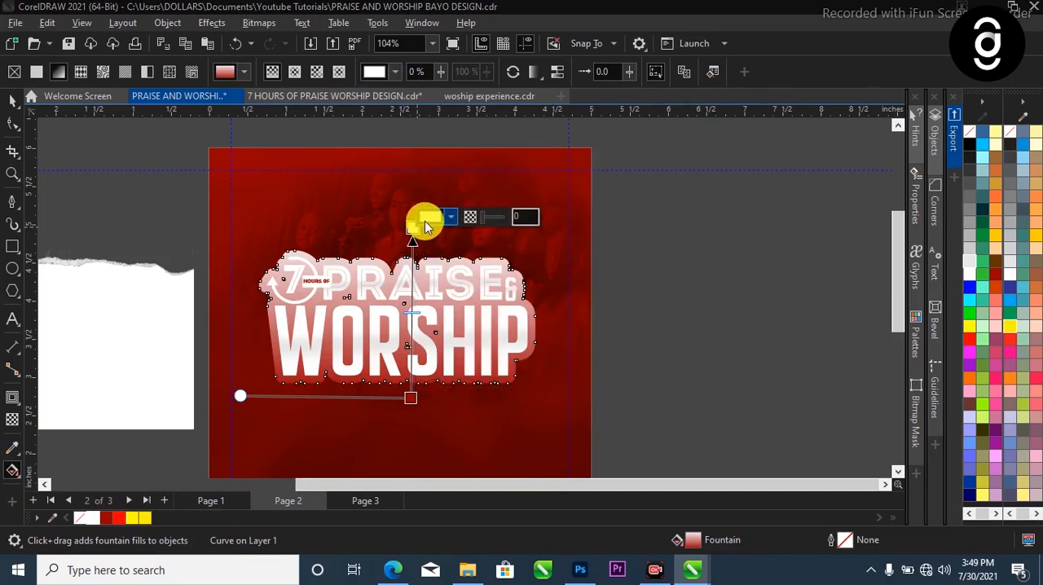
left_click(426, 218)
left_click(562, 443)
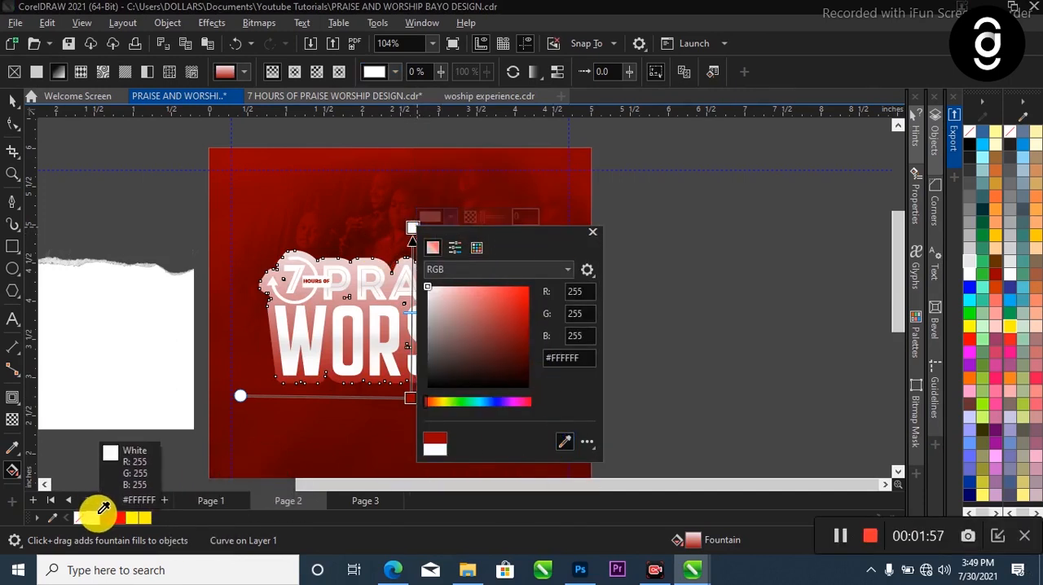
left_click(120, 518)
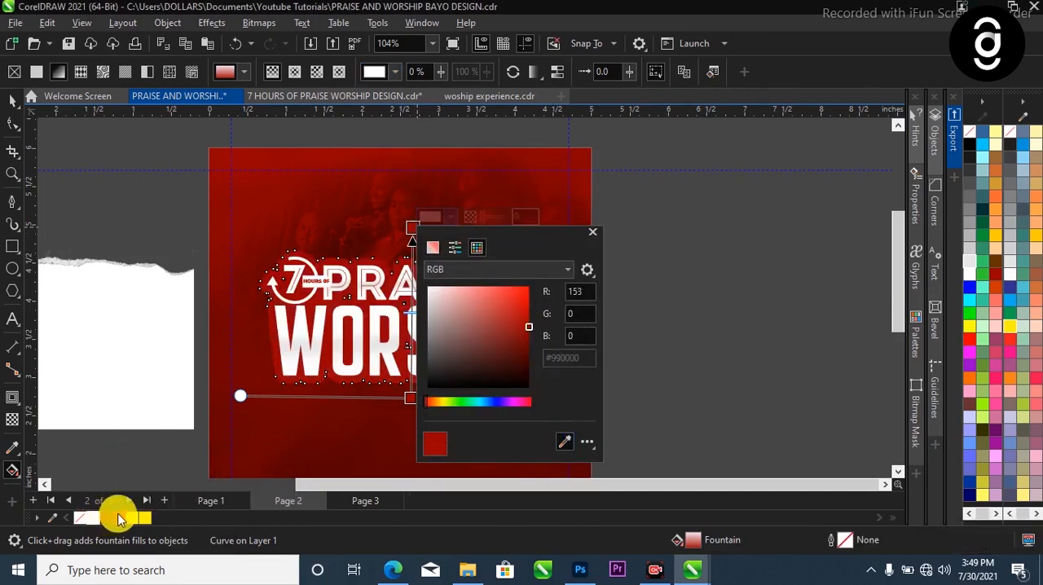
Darken the lower end of the backing's fountain fill to #2E0000 and finish editing the fill
left_click(406, 398)
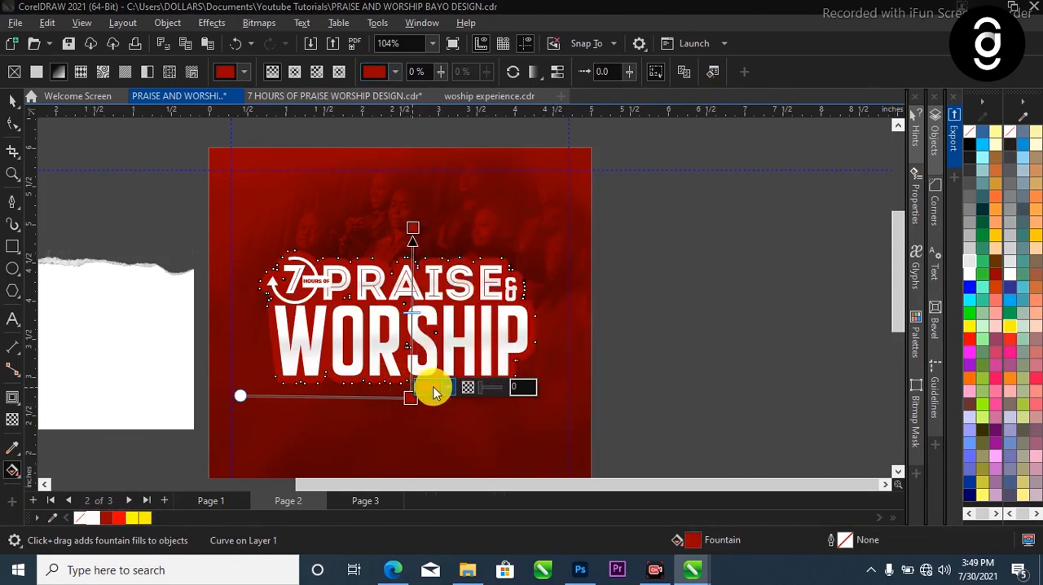
left_click(432, 388)
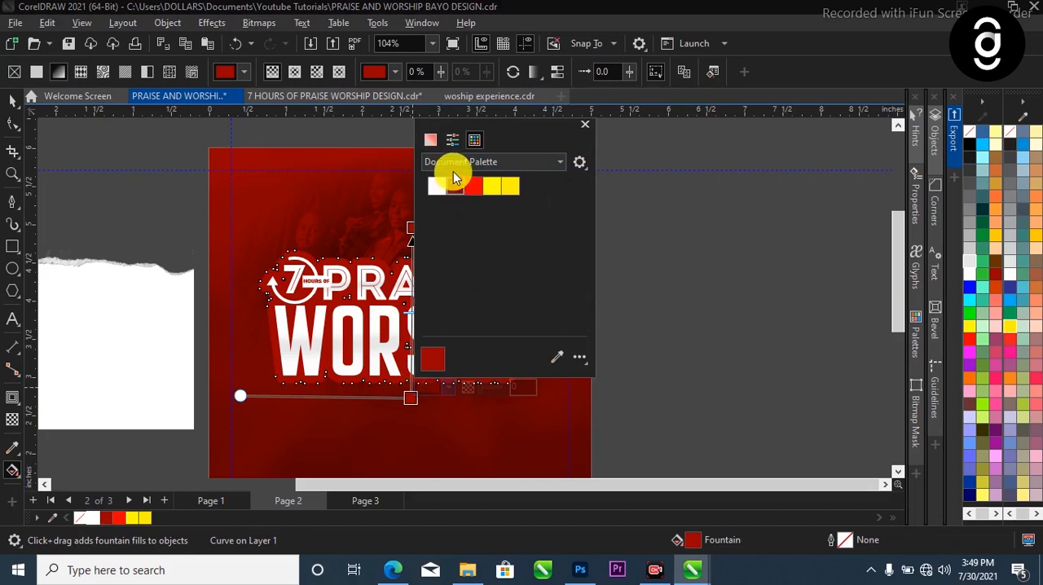
left_click(430, 140)
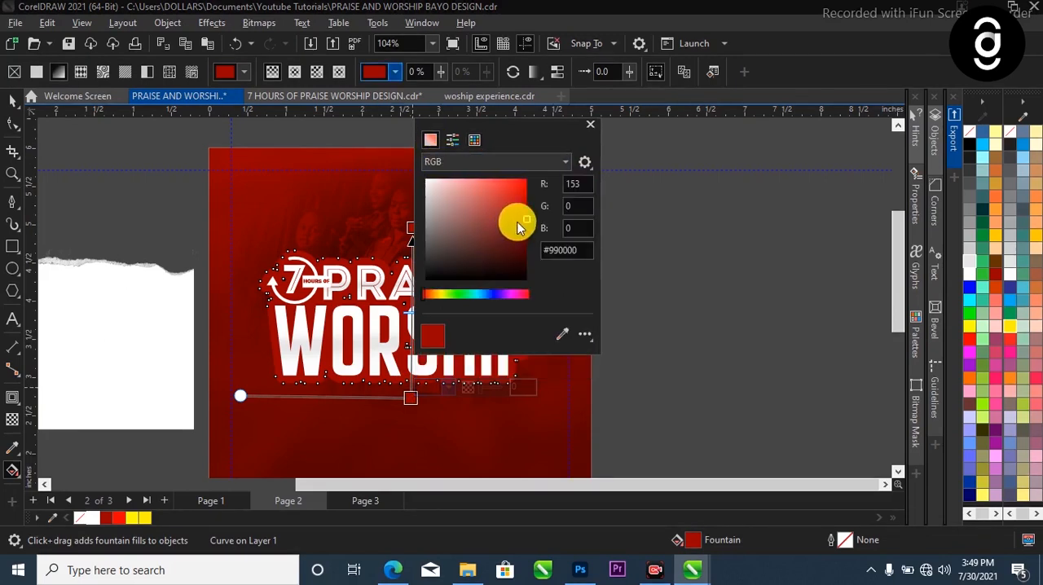
mouse_move(524, 220)
left_mouse_down()
mouse_move(510, 242)
mouse_move(526, 261)
left_mouse_up()
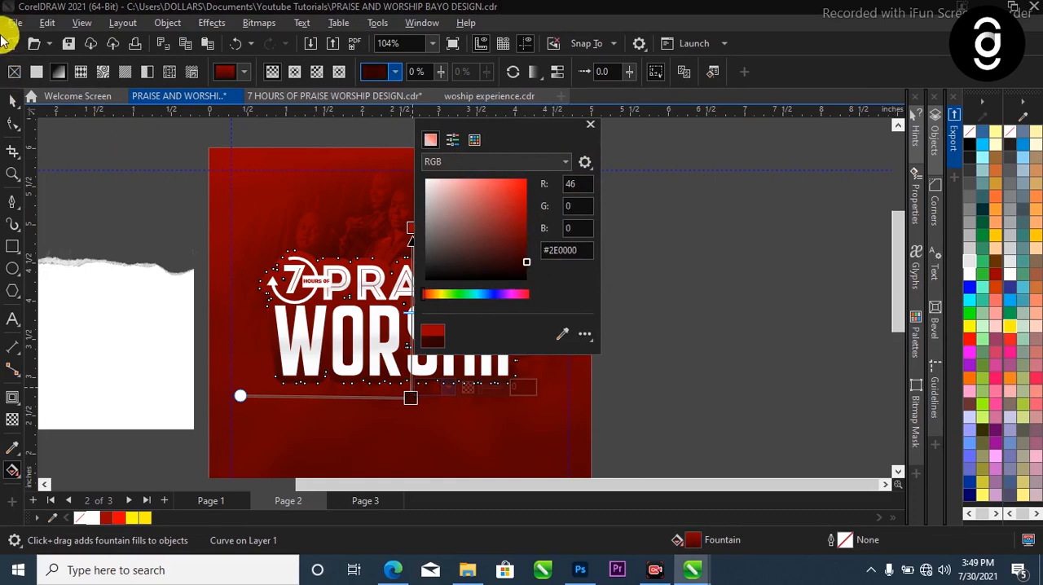
left_click(14, 99)
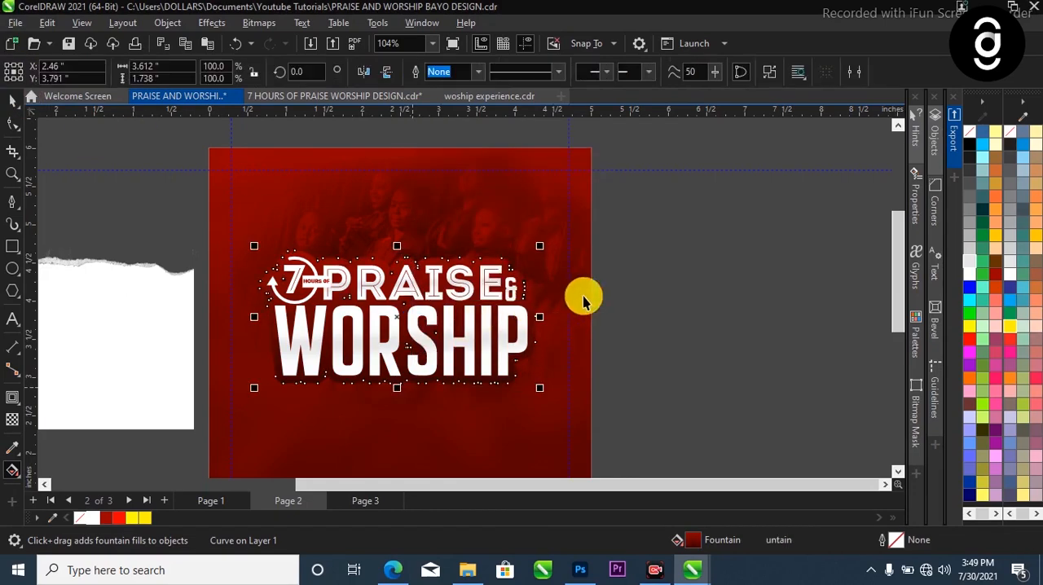
scroll(583, 300, "down", 1)
scroll(633, 310, "up", 2)
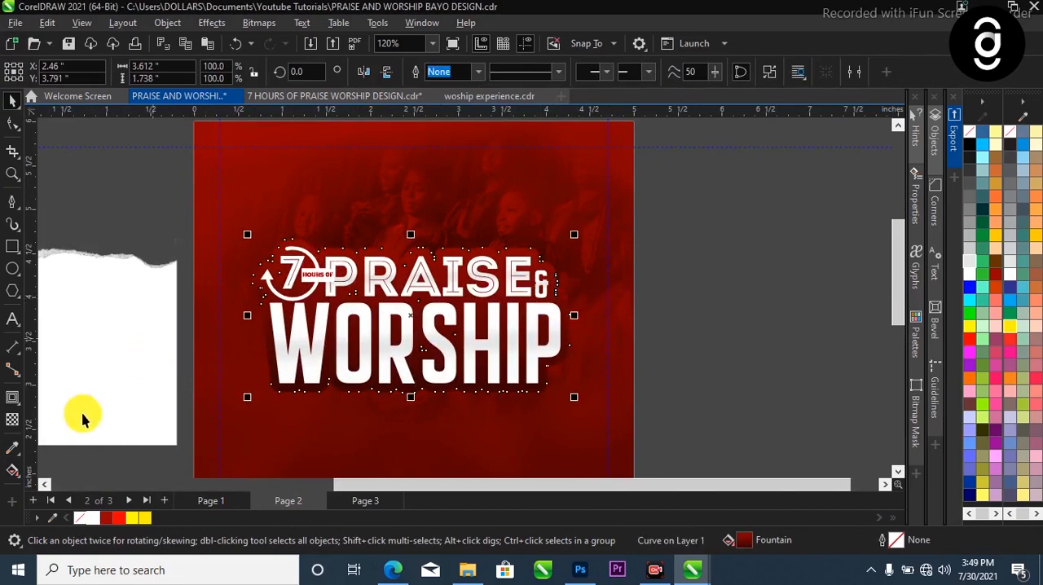
Add a black drop shadow to the contour backing, pulled from its left edge across to its right edge
left_click(18, 402)
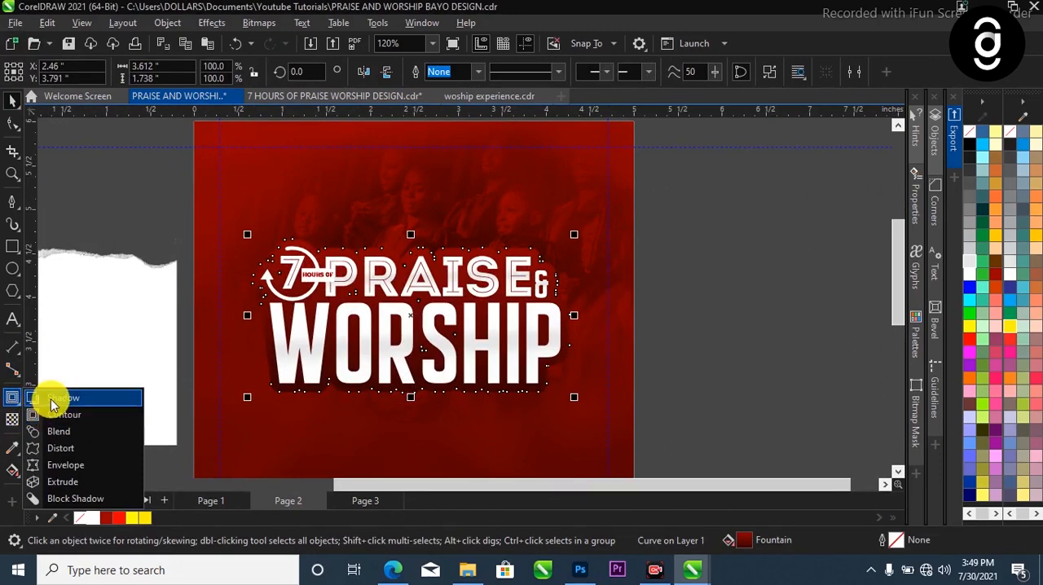
left_click(65, 399)
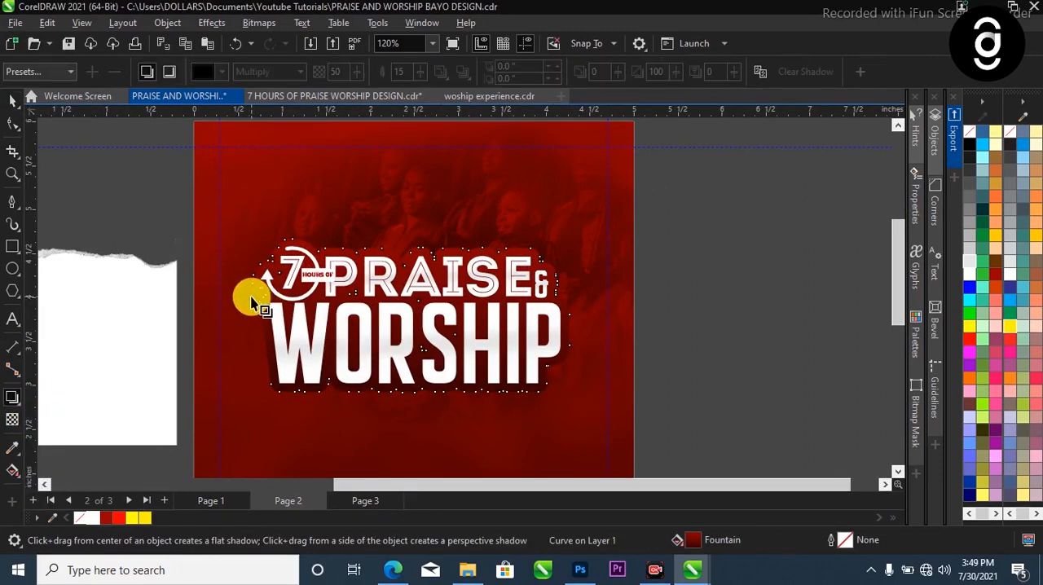
left_click_drag(252, 316, 482, 309)
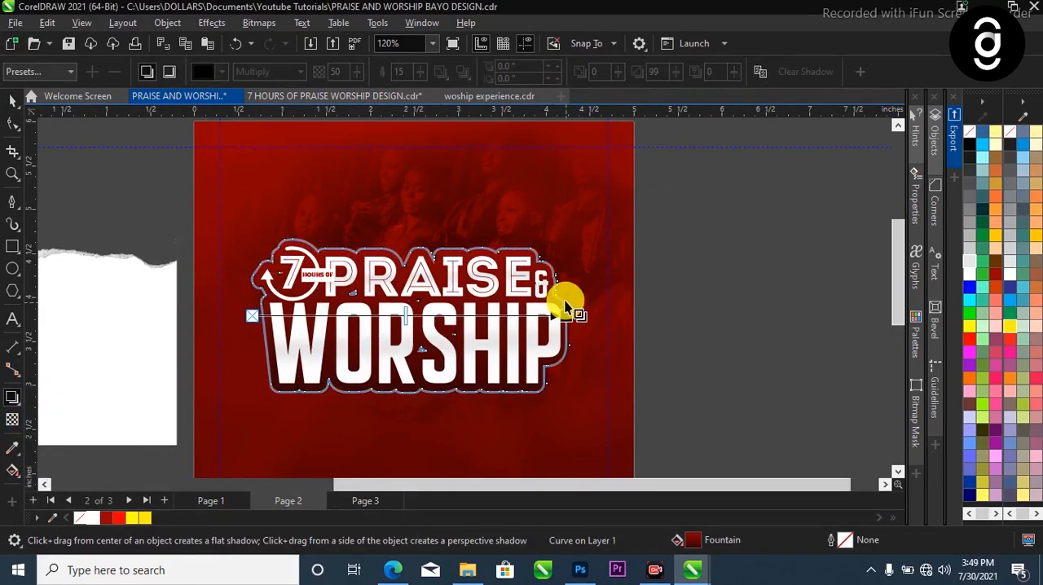
left_click_drag(564, 303, 570, 303)
key("space")
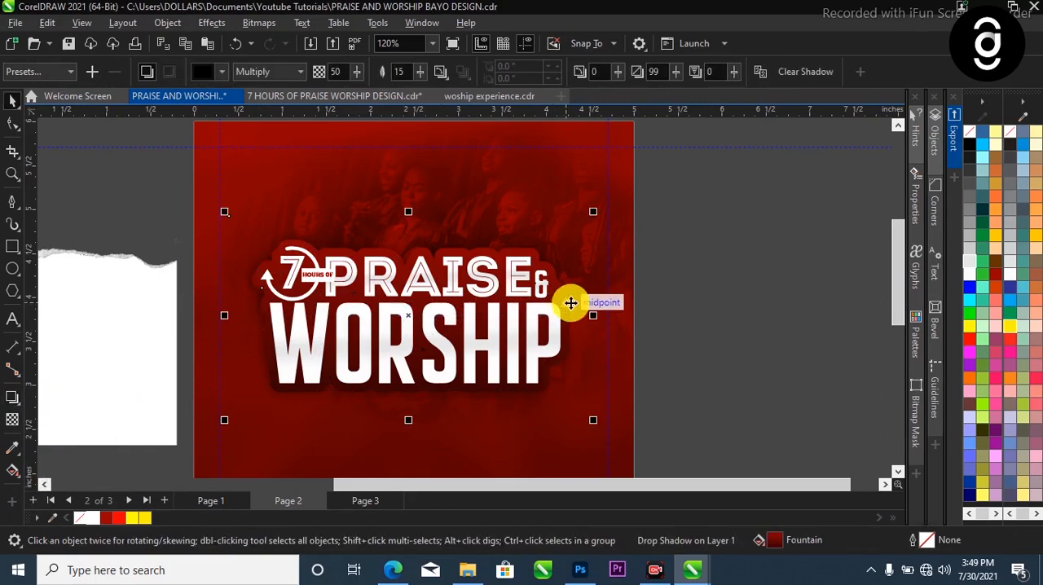
left_click(731, 249)
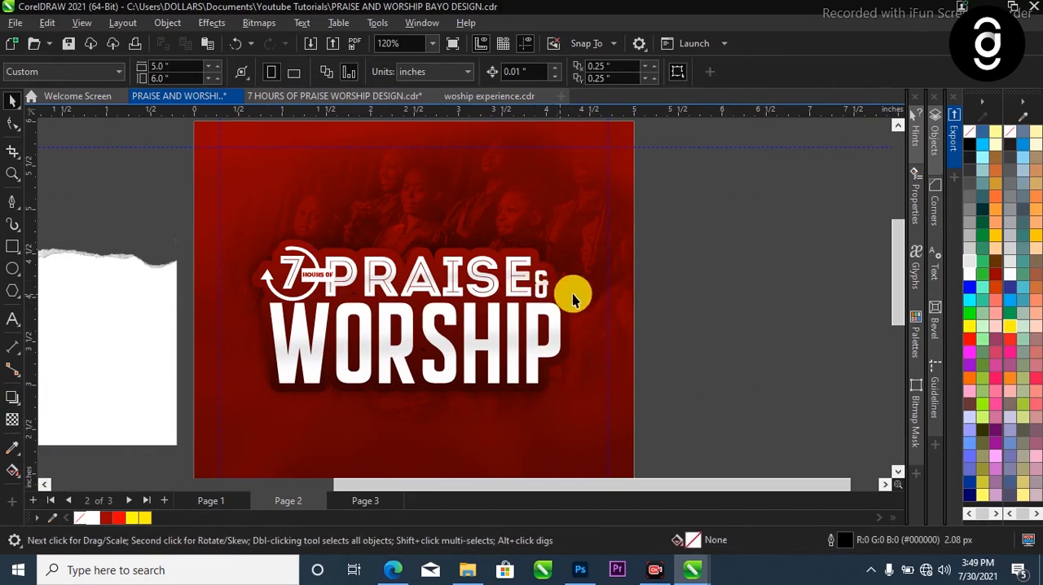
Separate the backing's shadow, shift it slightly to the right, and convert it to a 300 dpi RGB bitmap
left_click(570, 302)
left_click_drag(577, 295, 591, 291)
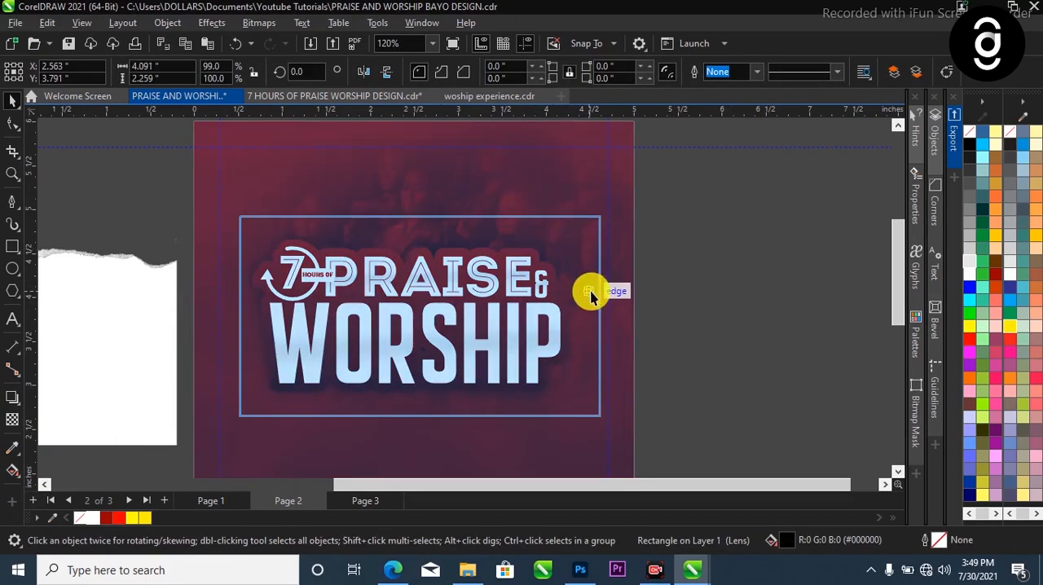
left_click(272, 24)
left_click(279, 37)
left_click(542, 368)
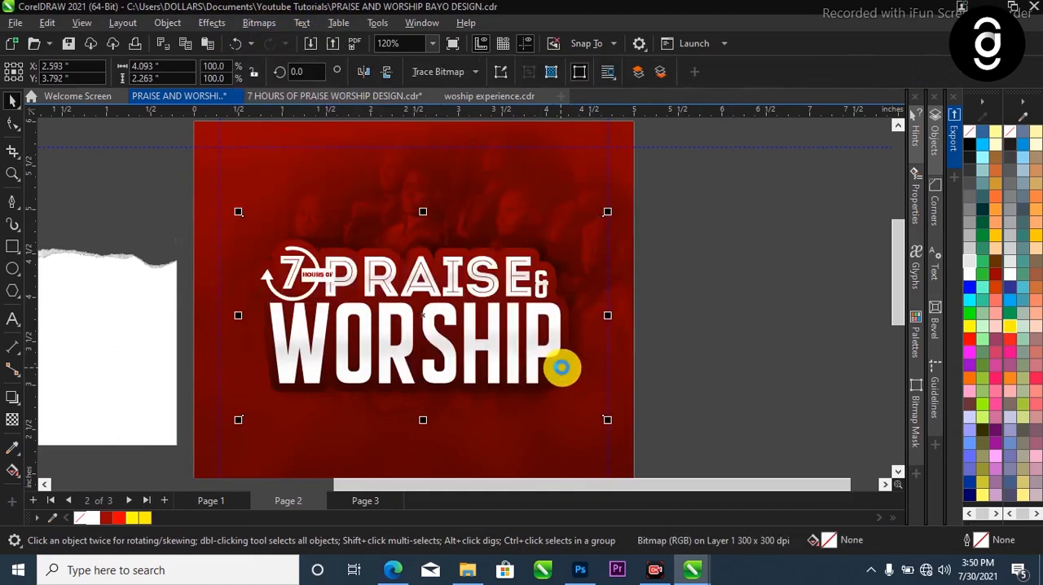
Add a black Multiply drop shadow to the title group, pulled from its left edge across to its right edge
left_click(528, 304)
scroll(527, 302, "up", 1)
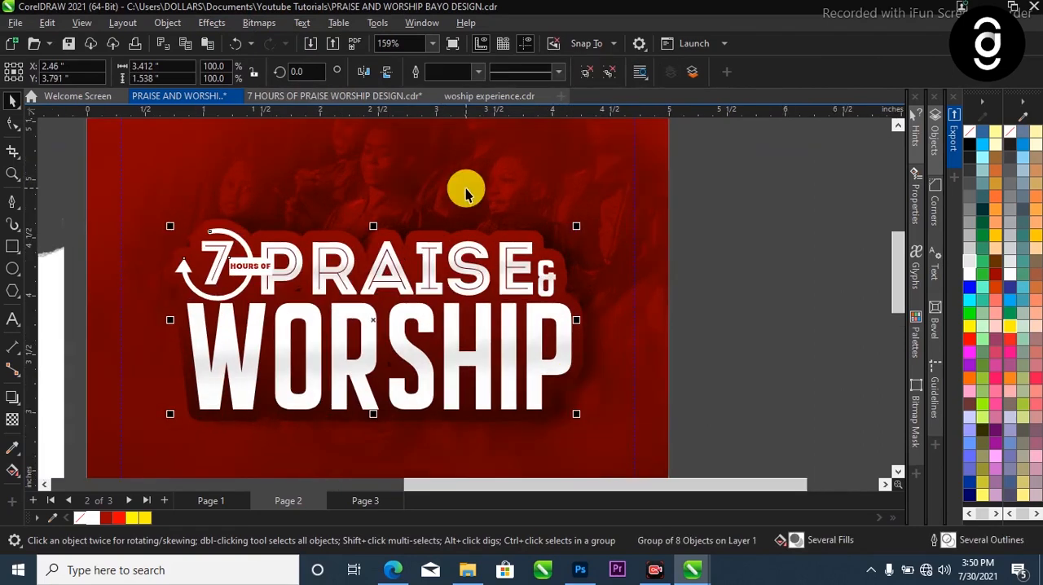
left_click(494, 352)
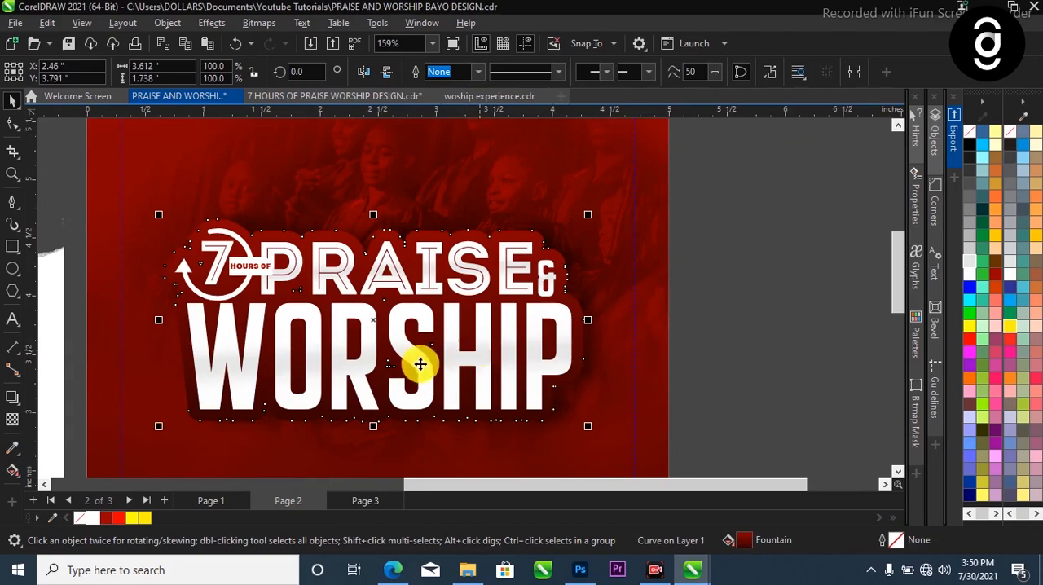
left_click(12, 400)
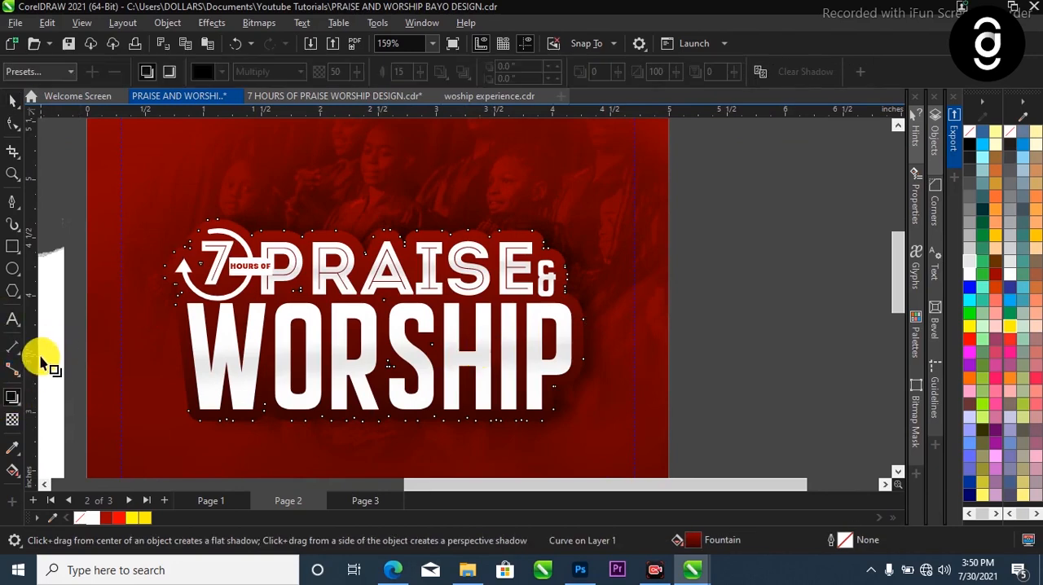
left_click_drag(189, 354, 573, 322)
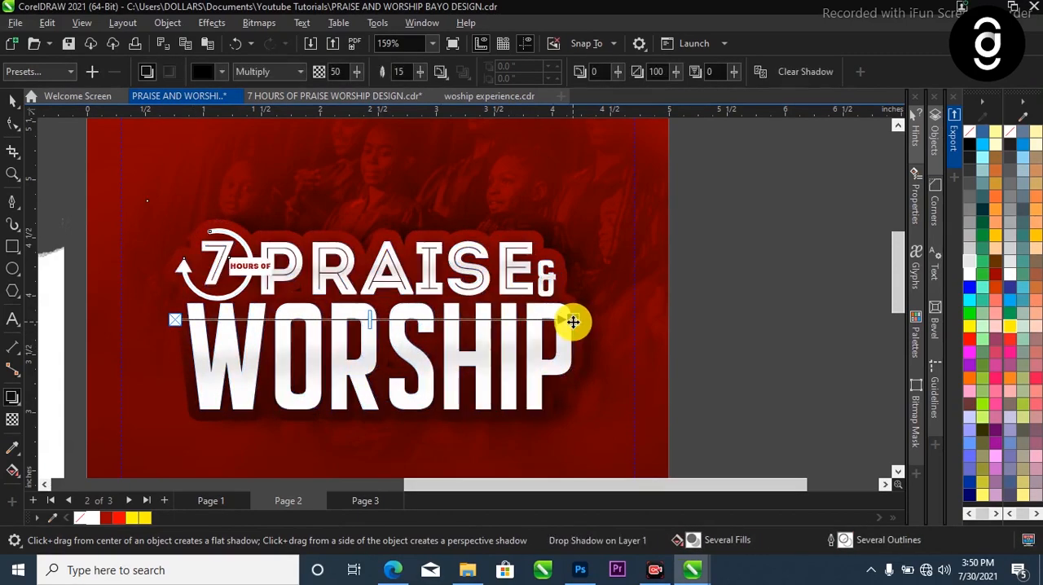
key("space")
scroll(556, 338, "down", 2)
left_click(694, 305)
Ungroup the finished flyer on Page 1 into its separate objects
scroll(249, 349, "down", 1)
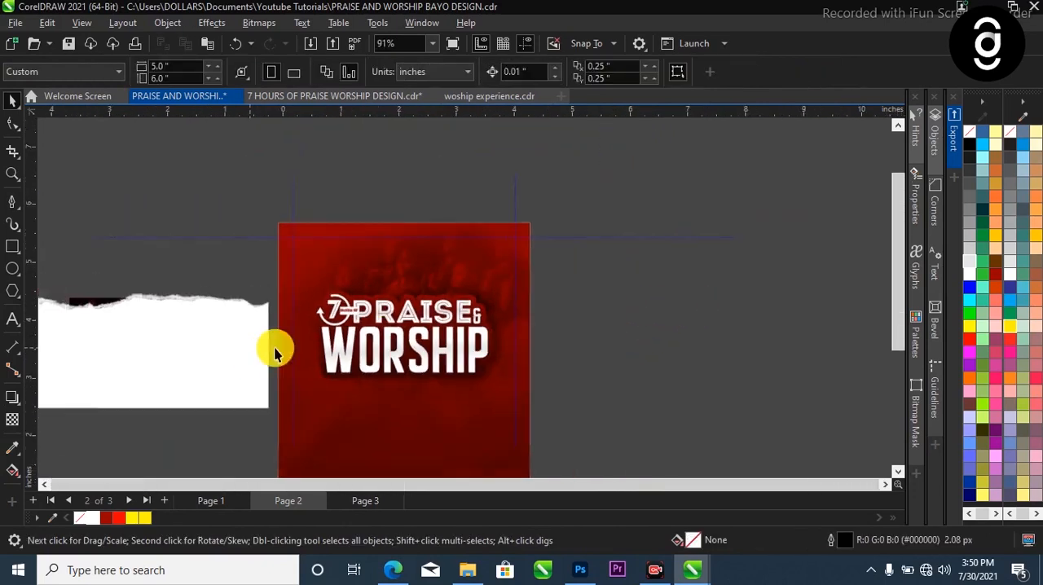
scroll(467, 281, "down", 1)
scroll(454, 296, "up", 1)
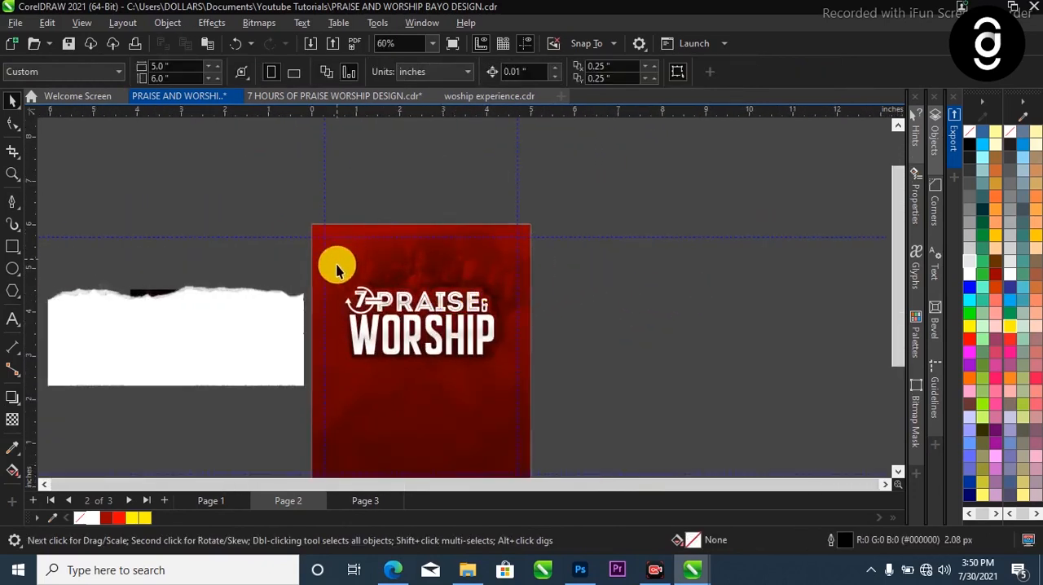
scroll(424, 301, "down", 1)
scroll(435, 313, "up", 1)
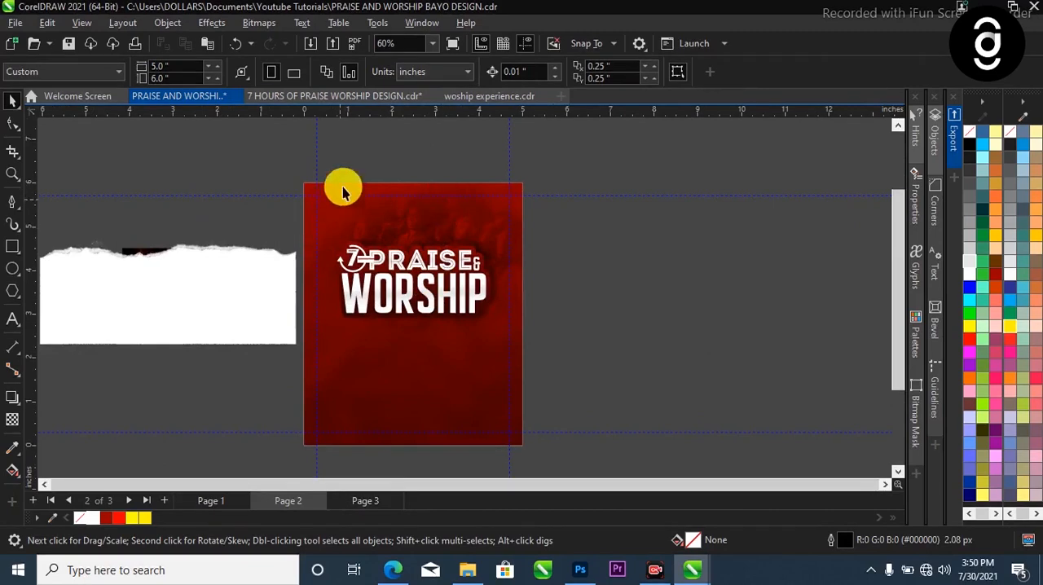
left_click(216, 501)
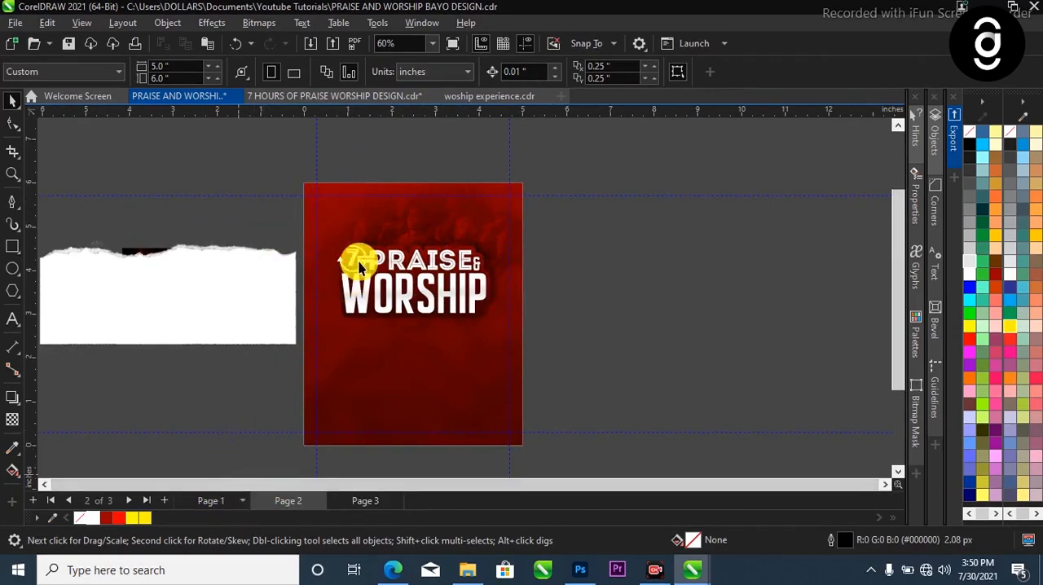
left_click_drag(273, 167, 532, 240)
scroll(447, 227, "up", 1)
left_click(431, 218)
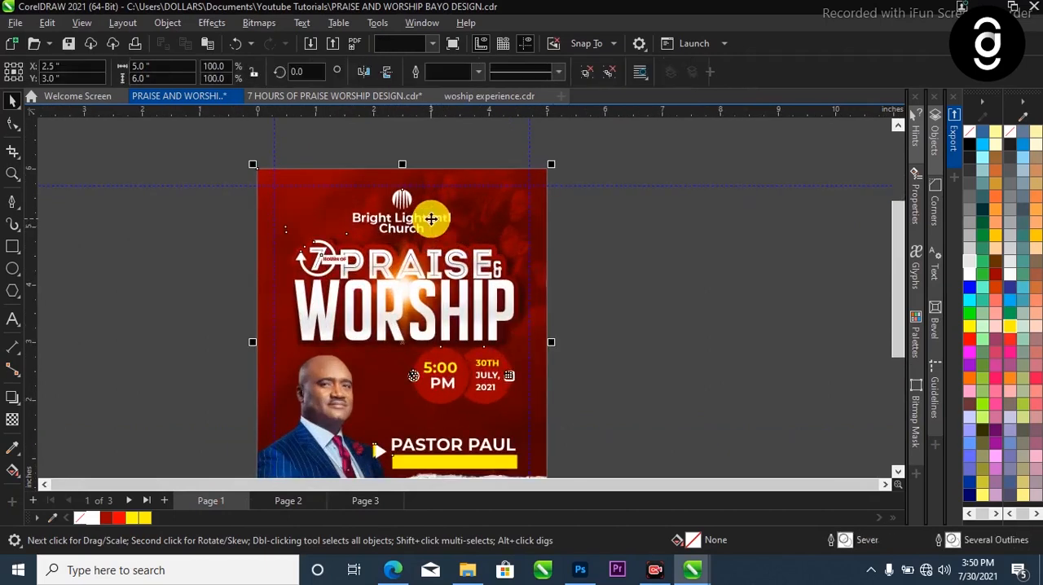
left_click(587, 74)
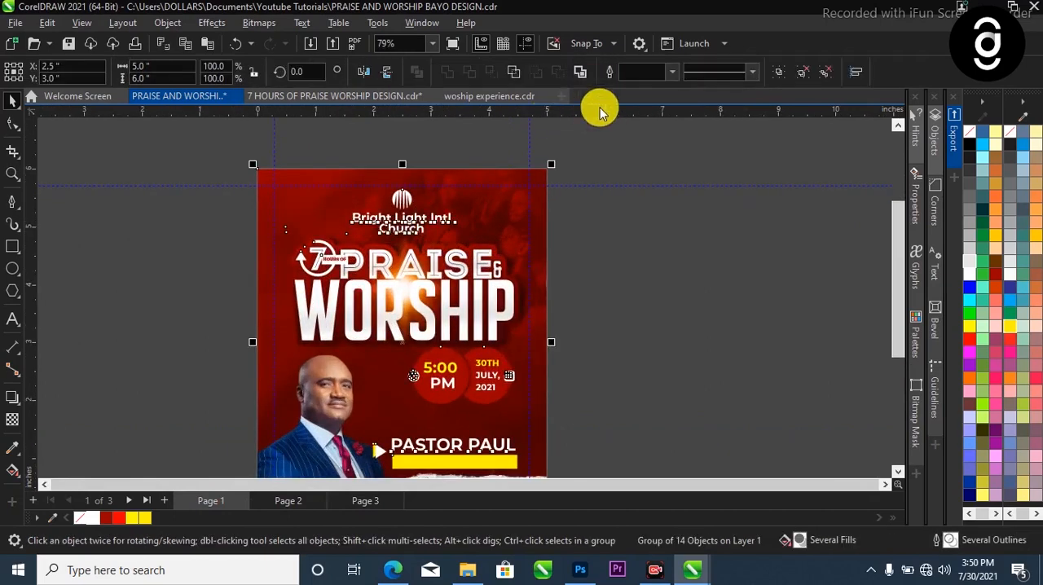
Copy the church logo and the Bright Light Intl Church name from Page 1 and paste them onto Page 2
left_click_drag(611, 114, 460, 135)
left_click_drag(585, 145, 274, 243)
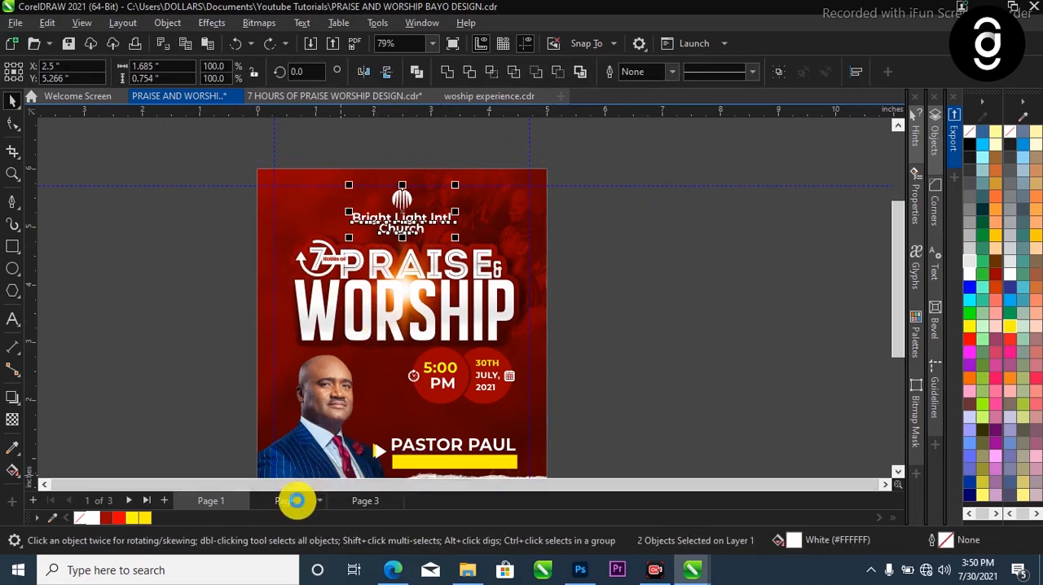
left_click(295, 497)
key("ctrl+v")
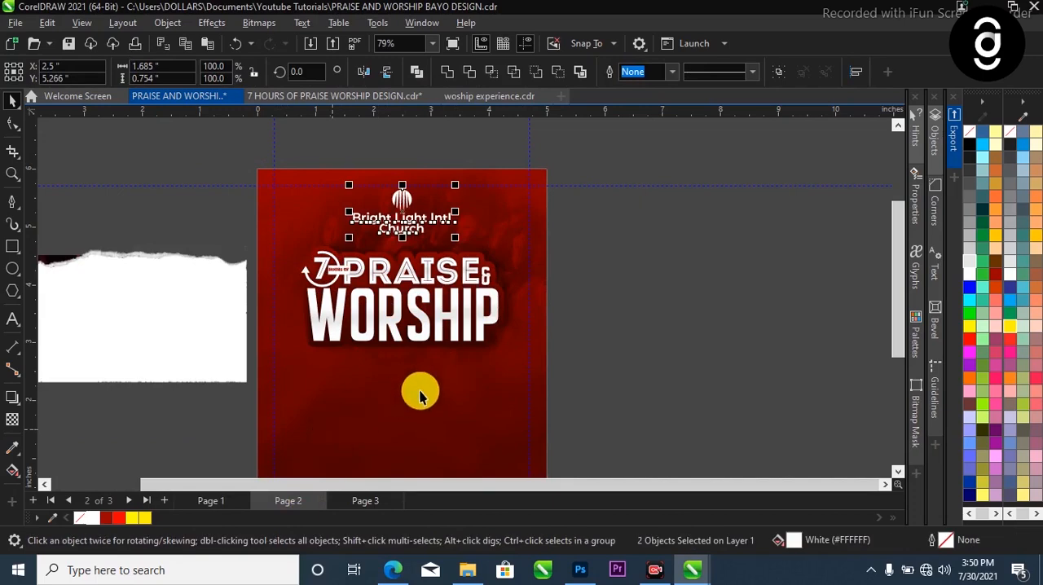
Group the title on Page 2 with its contour backing and shadows, leaving out the church logo and name
left_click(608, 246)
left_click_drag(615, 221, 205, 422)
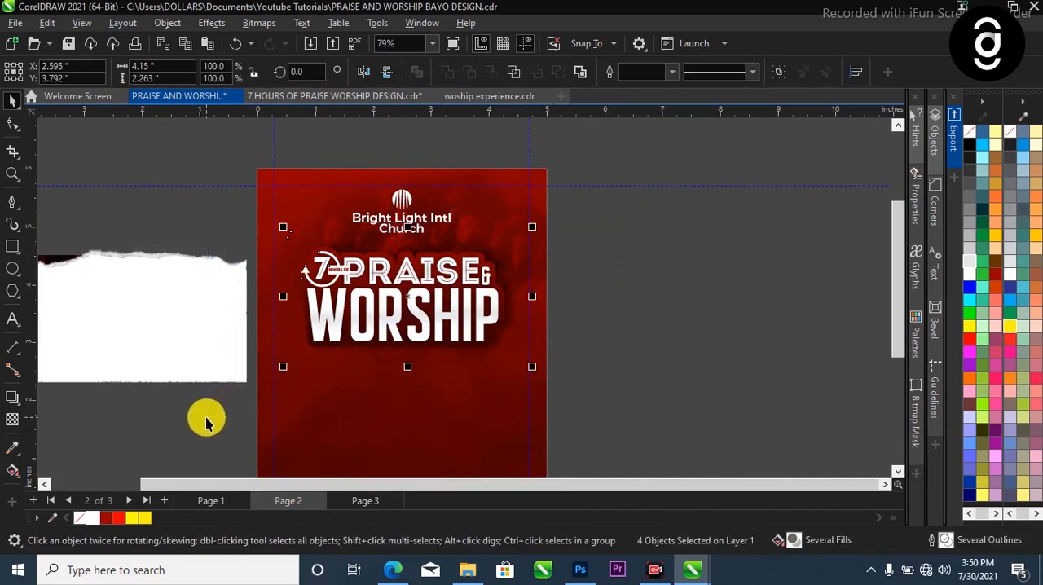
key("ctrl+g")
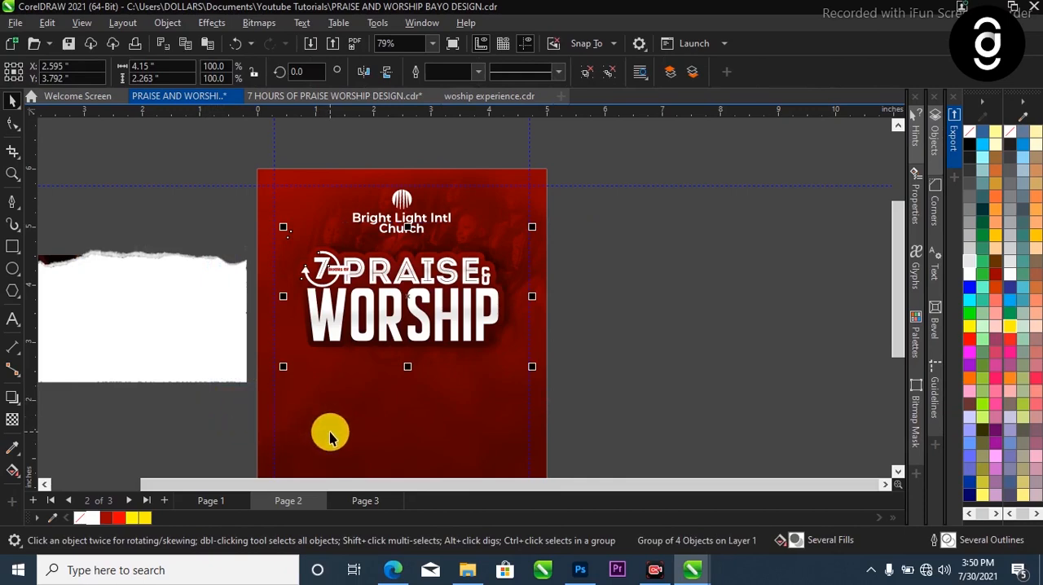
Centre the title group horizontally on the page and nudge it up to a vertical position of about 3.95 inches
left_click(374, 399, "shift")
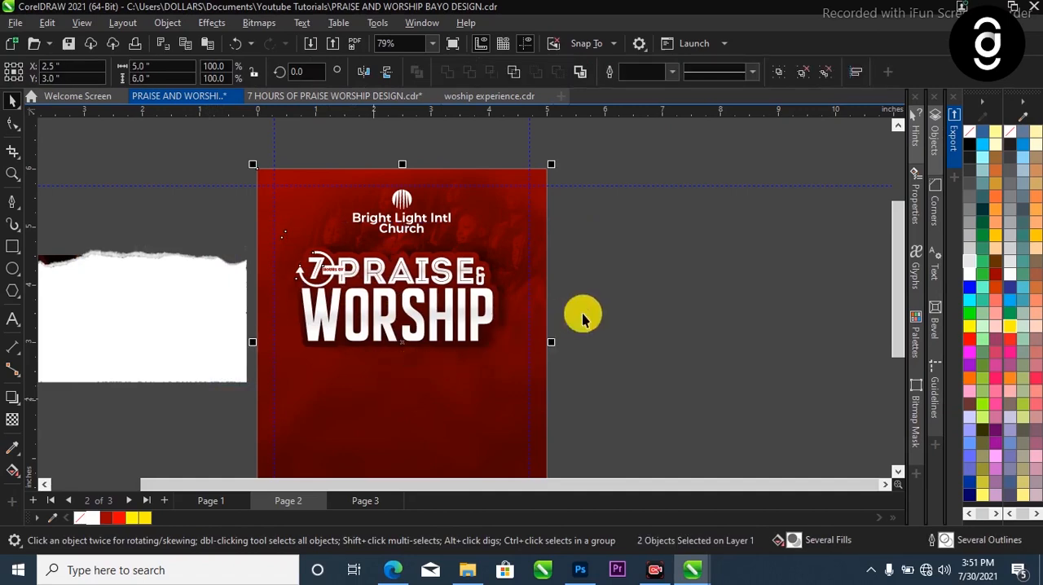
left_click(505, 285)
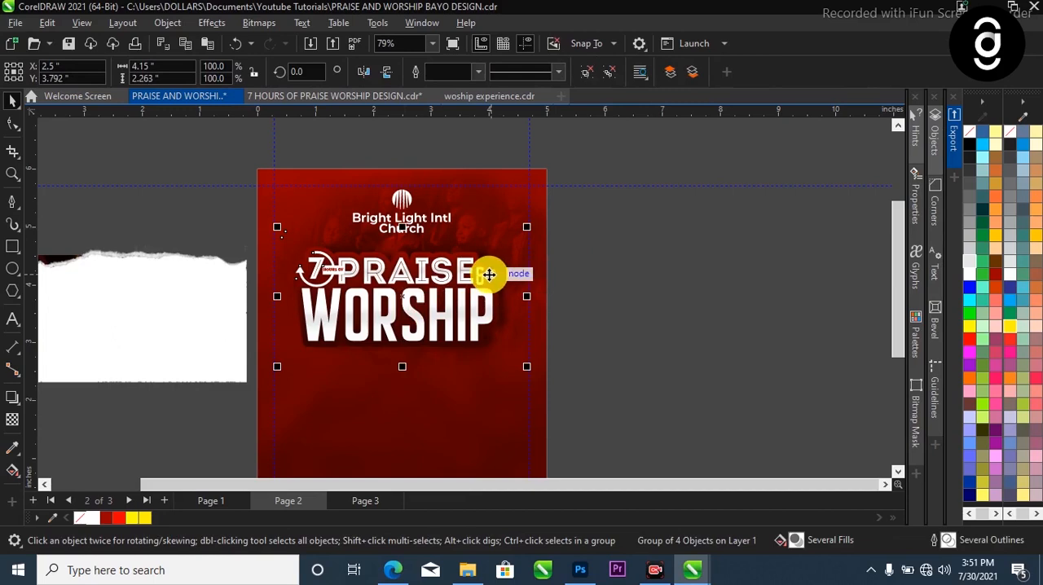
key("Up")
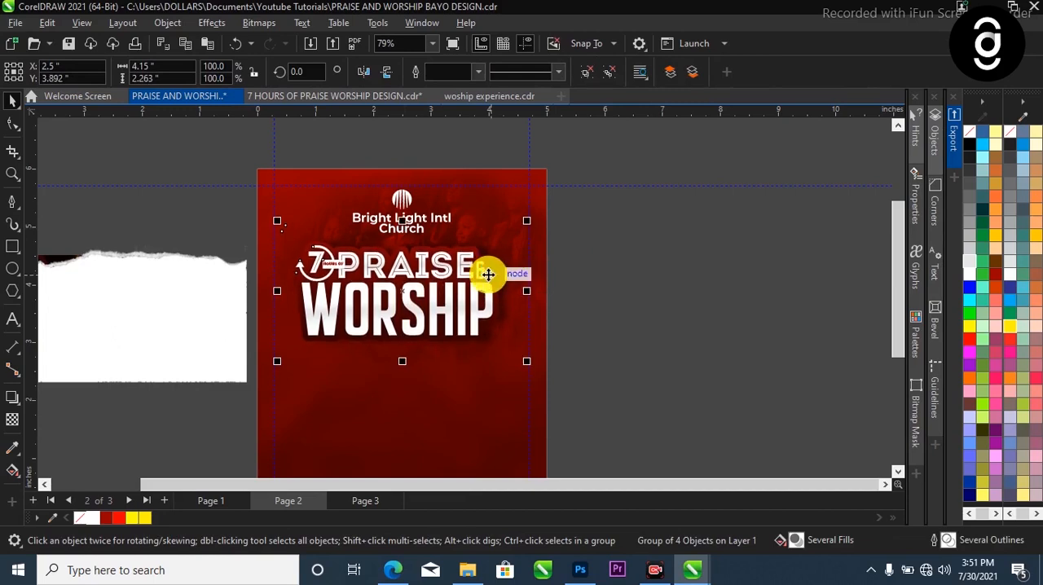
key("Down")
key("Down")
key("Down")
key("Down")
key("Down")
key("Down")
key("Down")
key("Down")
key("Down")
key("Down")
key("Down")
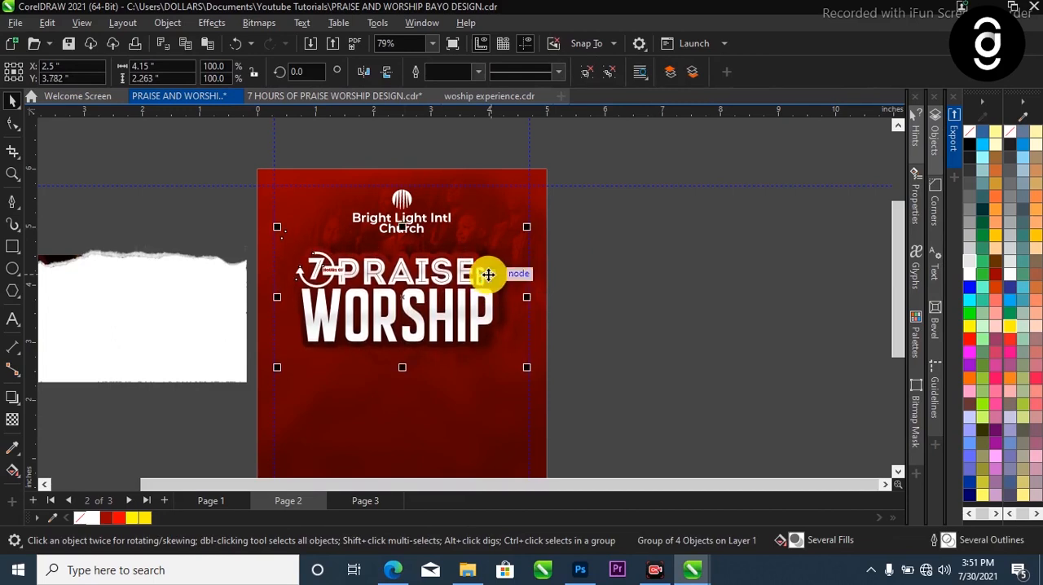
key("Escape")
left_click(475, 257)
key("Escape")
left_click(464, 281)
key("Up")
key("Up")
key("Up")
key("Up")
key("Up")
key("Up")
key("Up")
key("Up")
key("Up")
key("Up")
key("Up")
key("Up")
key("Up")
key("Up")
key("Up")
key("Up")
key("Up")
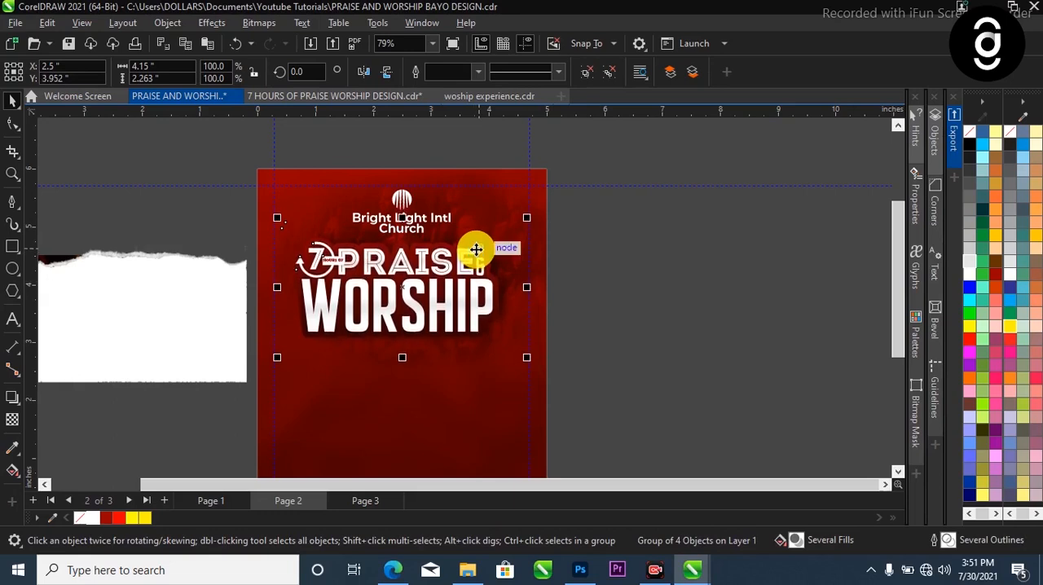
Import the cutout photo of the suited pastor from the PNG folder on the Desktop
left_click(610, 288)
scroll(440, 313, "down", 2)
key("z")
left_click_drag(302, 202, 528, 456)
key("space")
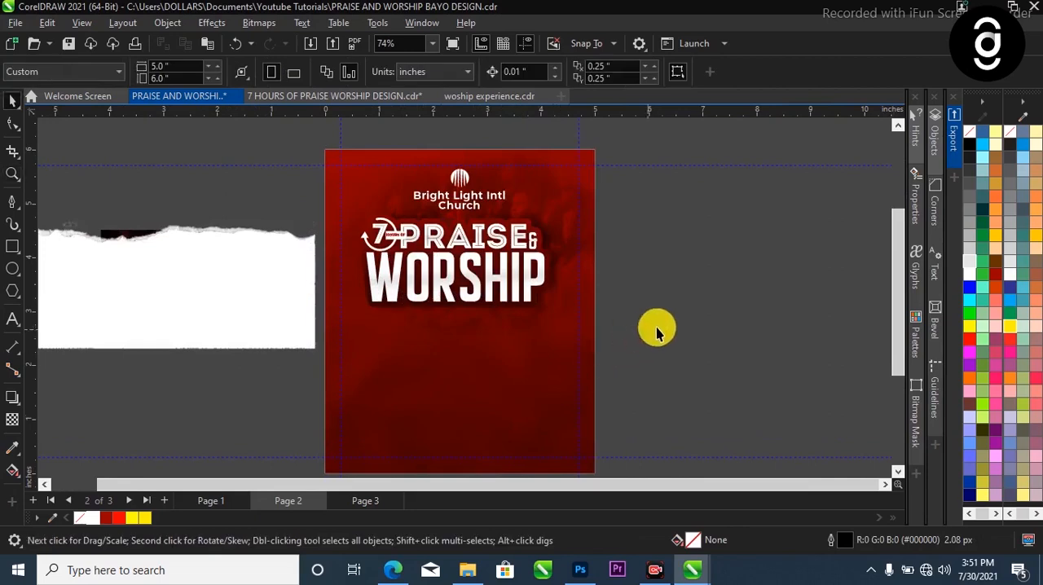
scroll(173, 299, "down", 1)
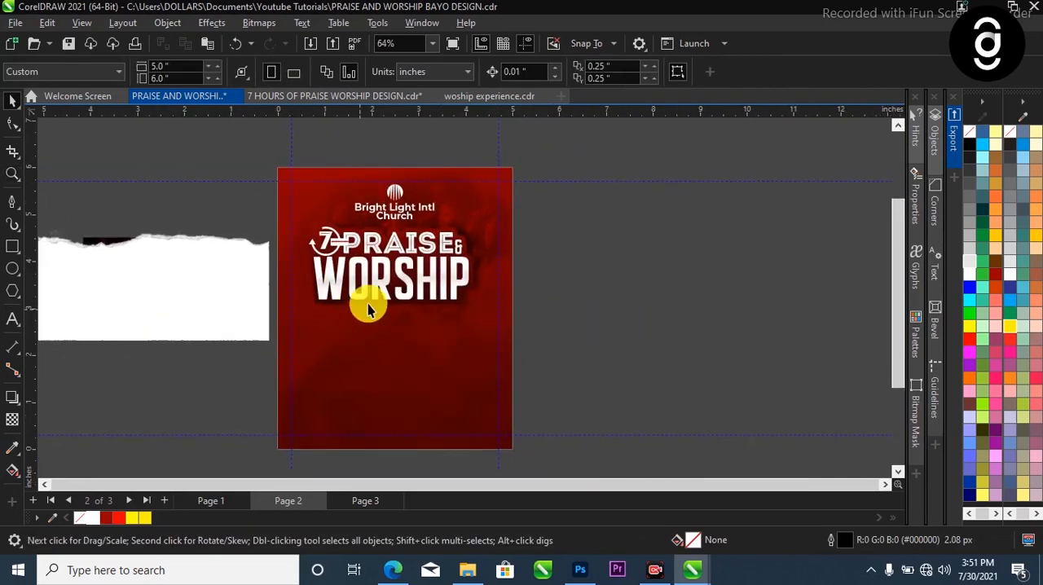
right_click(619, 222)
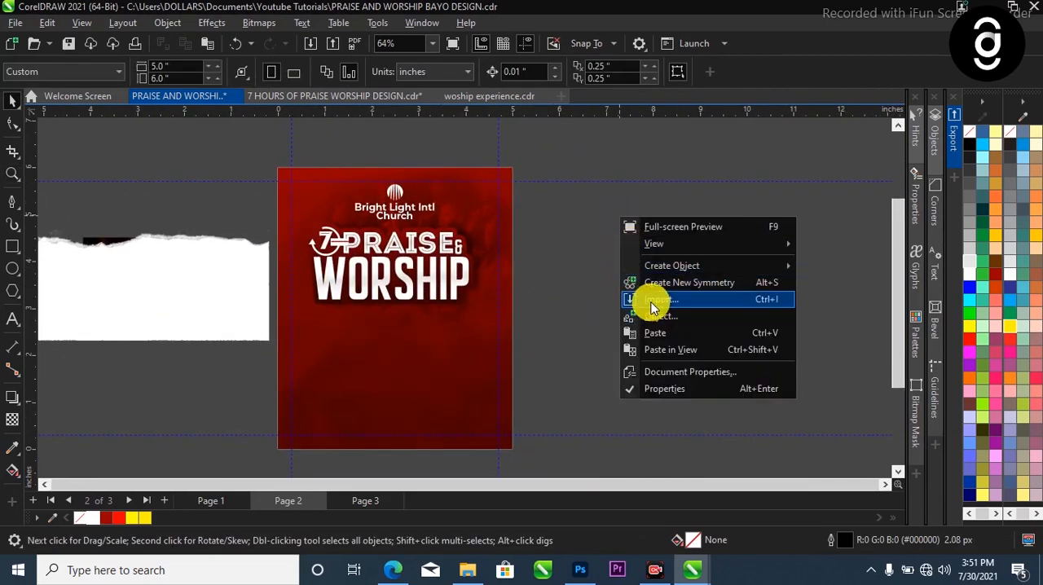
key("Escape")
key("ctrl+i")
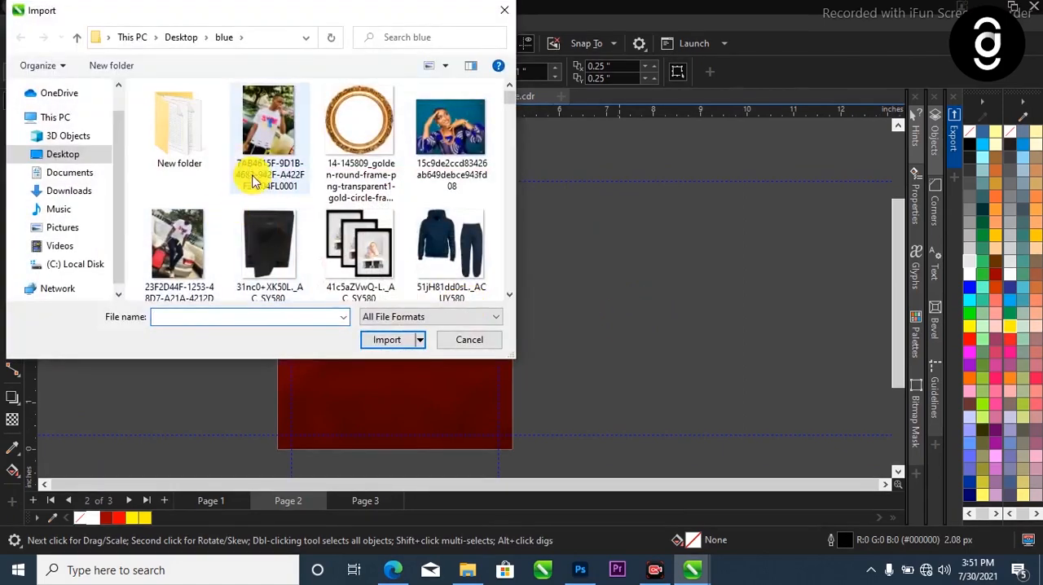
scroll(244, 183, "down", 3)
scroll(250, 193, "down", 3)
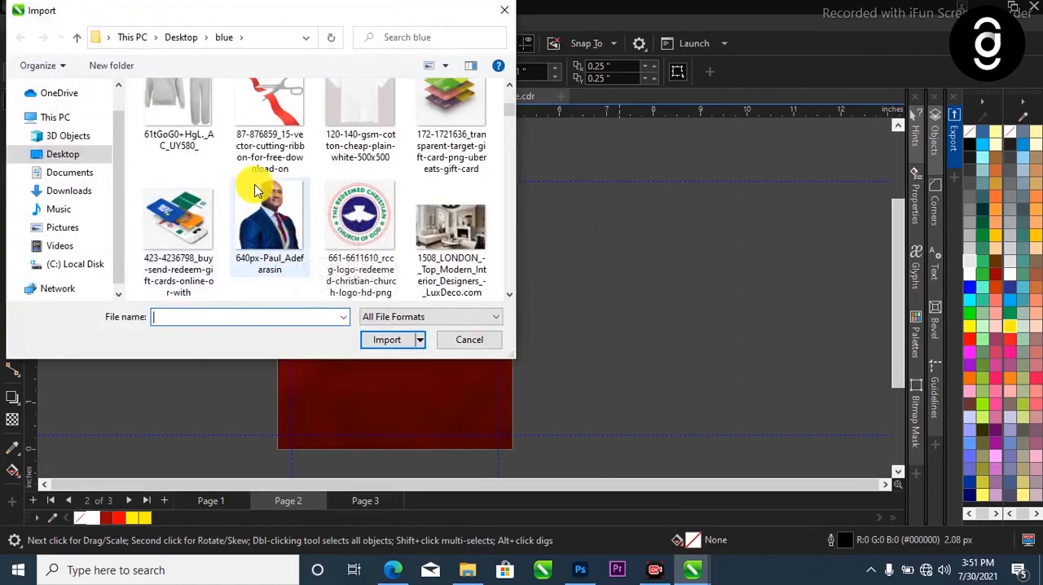
scroll(255, 190, "up", 5)
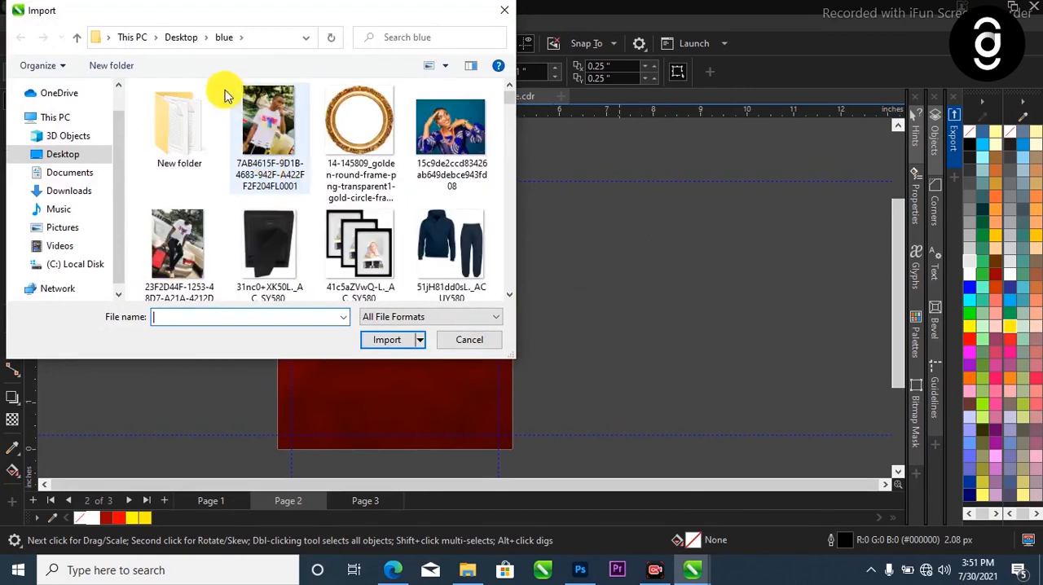
left_click(181, 42)
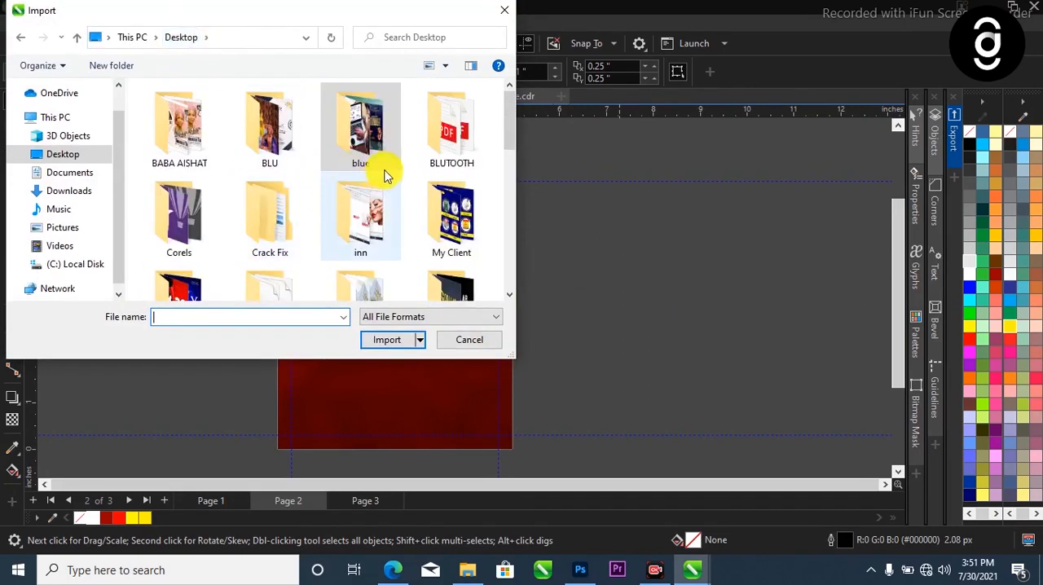
scroll(167, 251, "down", 2)
double_click(167, 251)
scroll(315, 191, "down", 1)
scroll(430, 151, "up", 1)
left_click(453, 144)
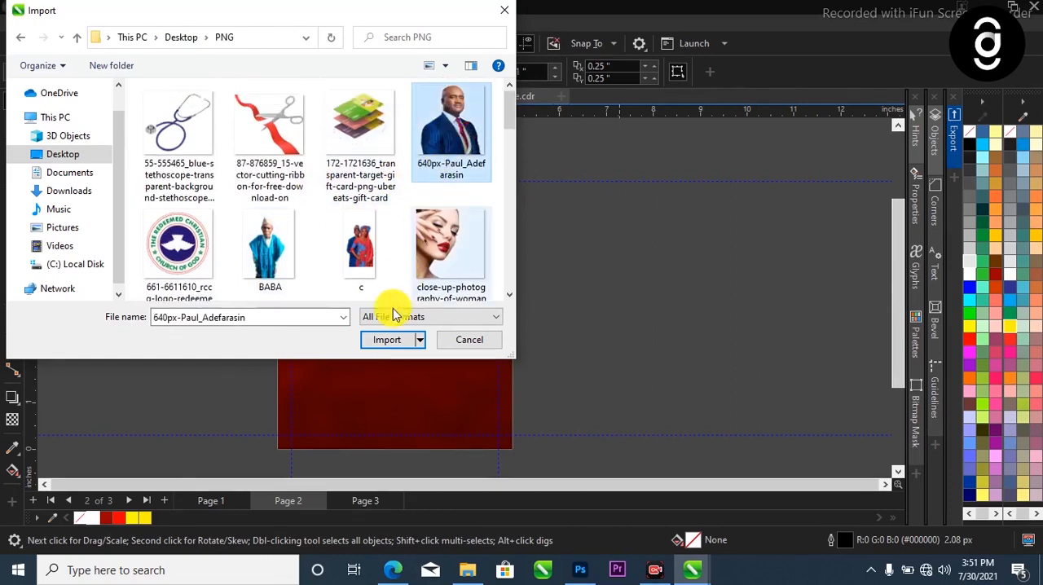
left_click(386, 338)
Place the pastor's photo over the page's lower-left corner at about 2.73 by 2.8 inches, slightly overhanging the page edges
left_click_drag(266, 328, 382, 444)
left_click_drag(354, 389, 338, 359)
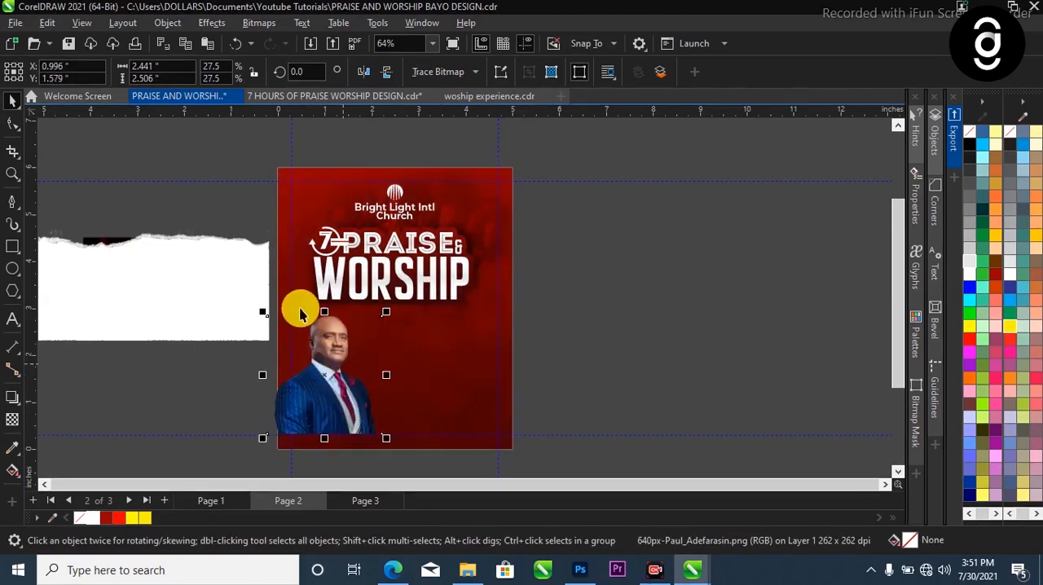
scroll(305, 314, "down", 2)
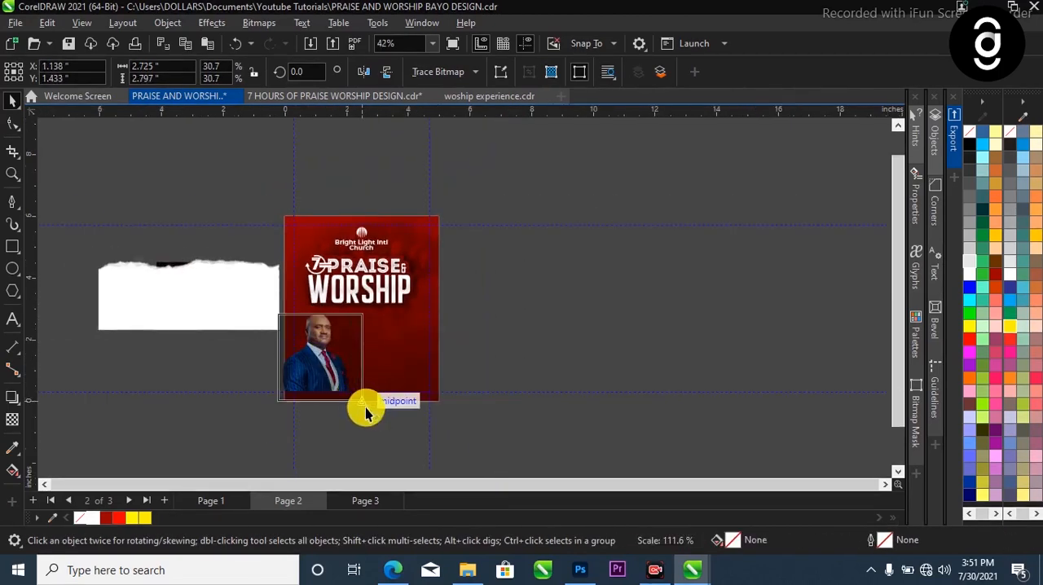
scroll(337, 345, "up", 2)
left_click_drag(314, 349, 307, 361)
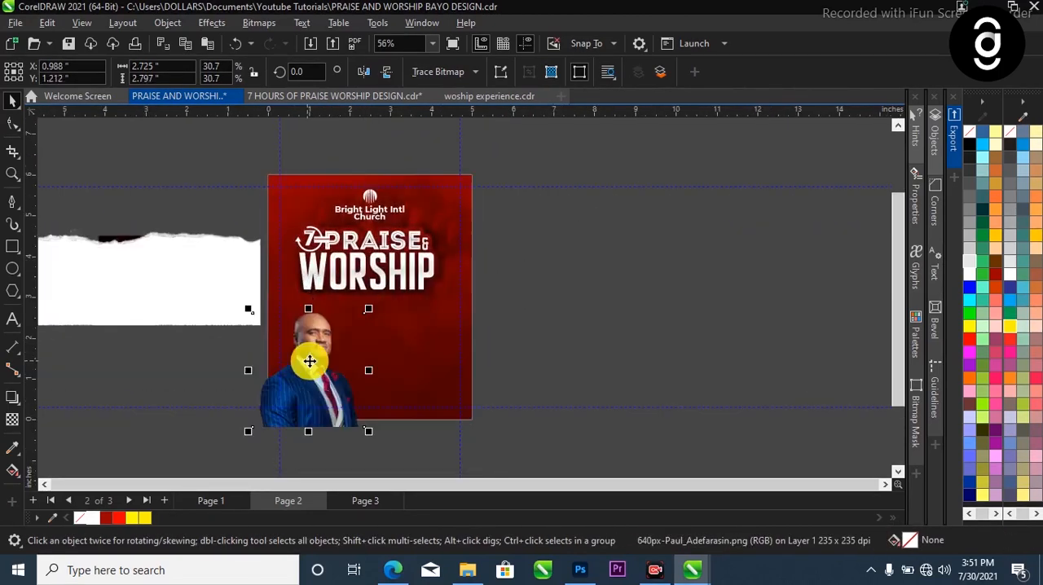
PowerClip the pastor's photo inside the red page background
right_click(311, 357)
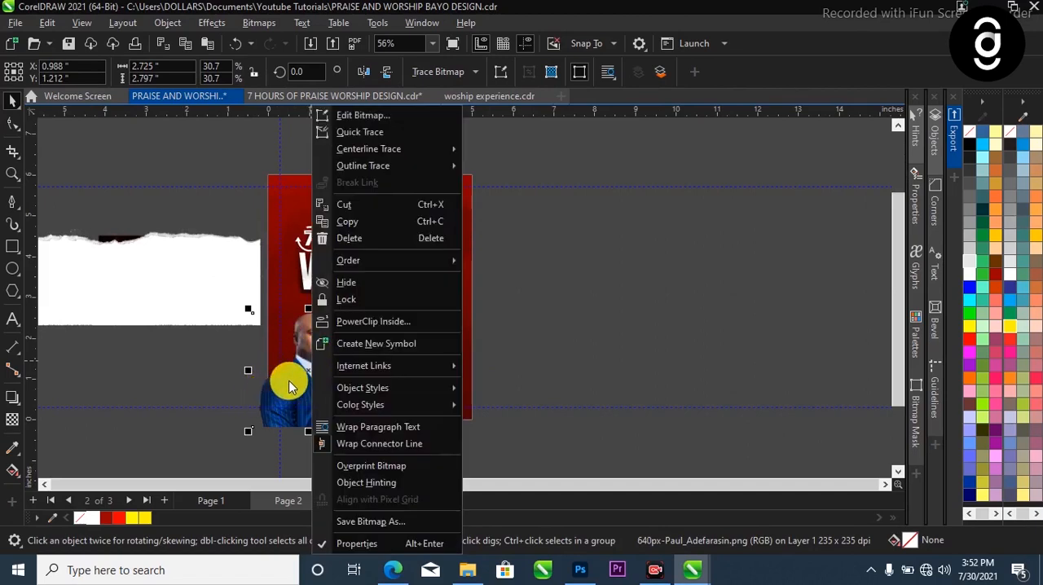
left_click(368, 322)
left_click(398, 344)
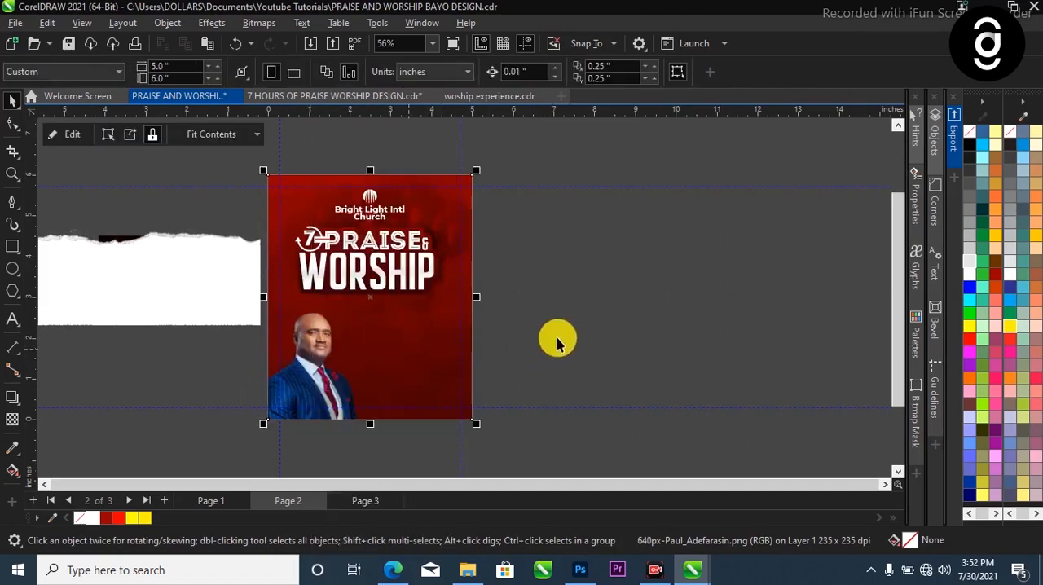
Scale the church logo, church name and title together from their centre to about 4.36 by 2.97 inches
scroll(414, 277, "up", 1)
left_click_drag(538, 134, 192, 327)
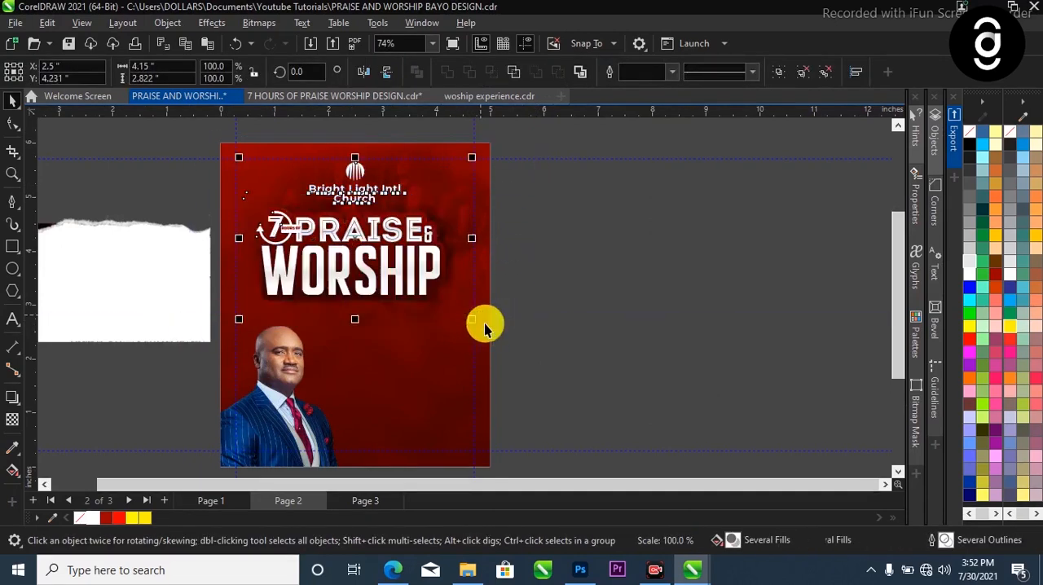
scroll(407, 261, "up", 1)
scroll(407, 261, "up", 1)
left_click_drag(489, 334, 507, 342)
key("ctrl+z")
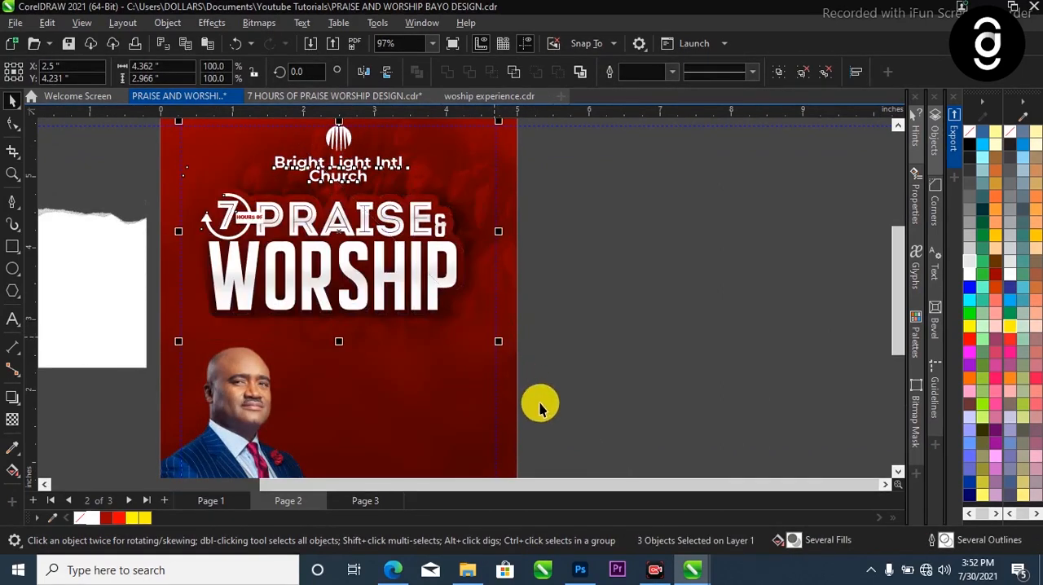
scroll(541, 405, "down", 2)
left_click(614, 349)
Move the white torn-paper image off the light flare and PowerClip it inside the red page background
key("z")
scroll(342, 253, "down", 1)
left_click_drag(329, 209, 505, 446)
key("space")
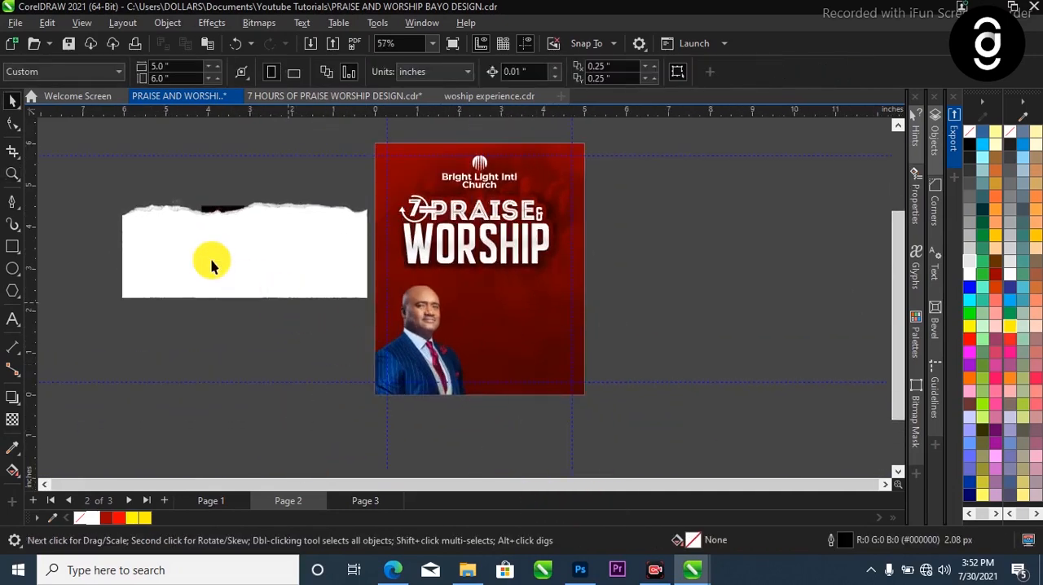
left_click(231, 252)
left_click_drag(231, 252, 217, 375)
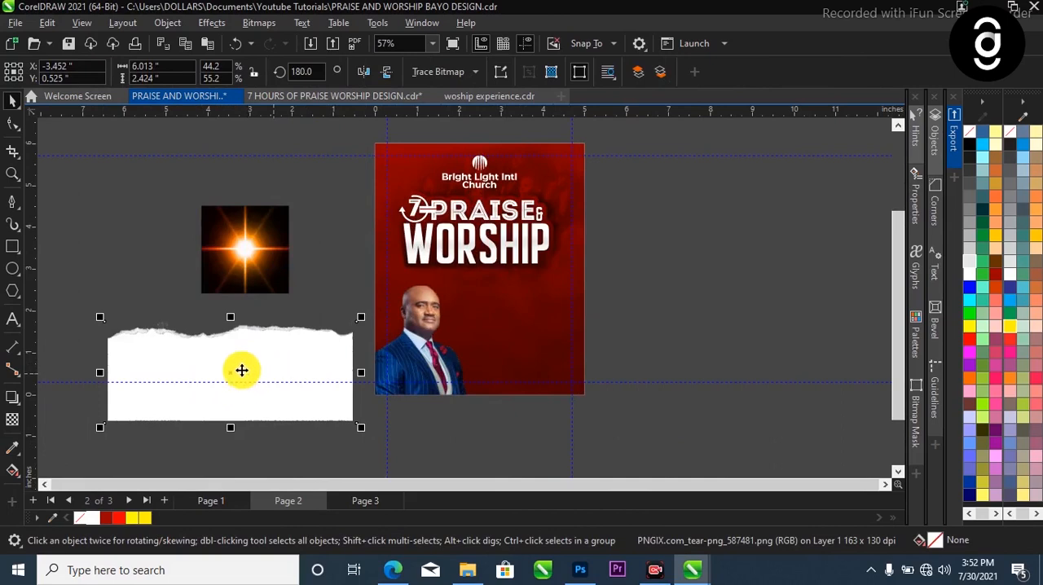
right_click(289, 350)
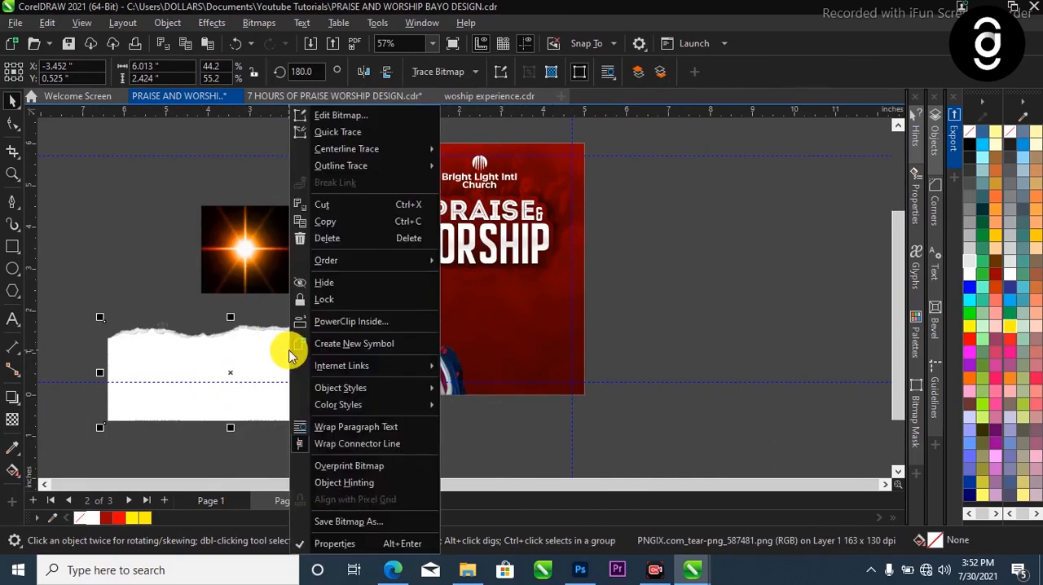
left_click(361, 328)
left_click(560, 359)
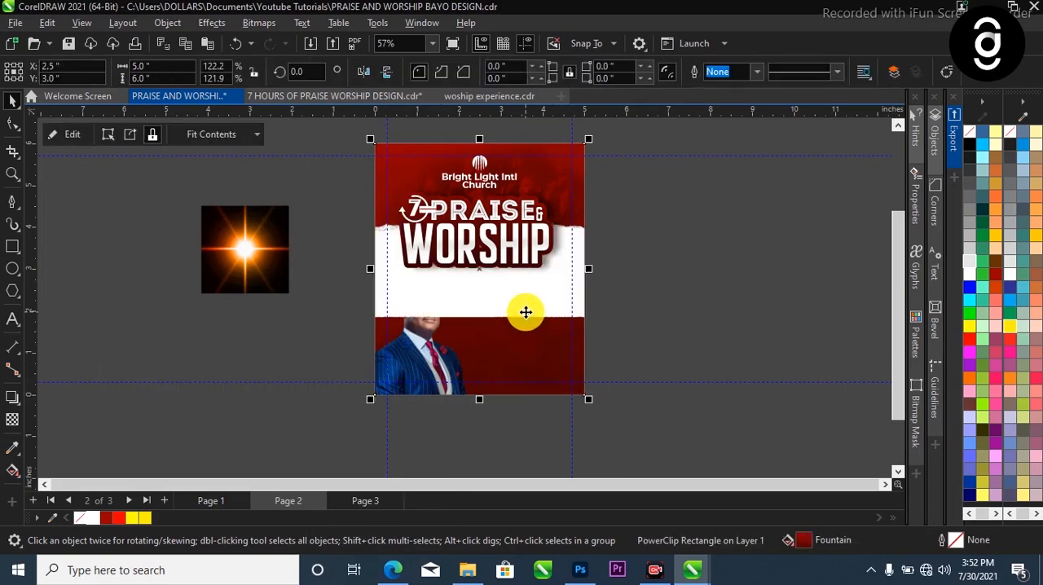
Reposition the torn paper within the PowerClip so its ragged edge forms a low white strip along the page's bottom
left_click(498, 312)
left_click_drag(501, 302, 504, 441)
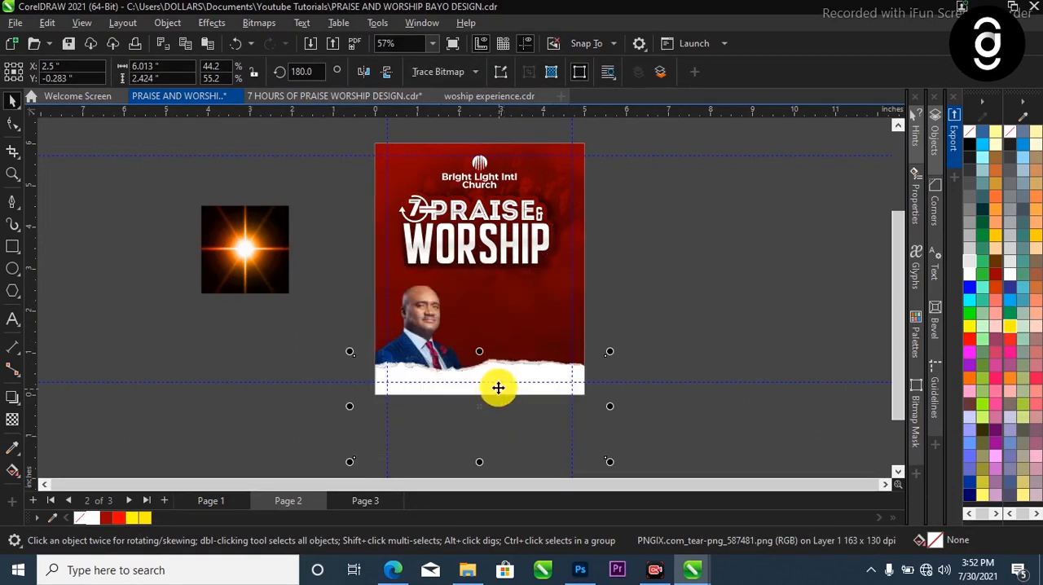
left_click_drag(500, 388, 500, 376)
Bring the pastor's photo in front of the torn paper within the PowerClip
left_click(422, 348)
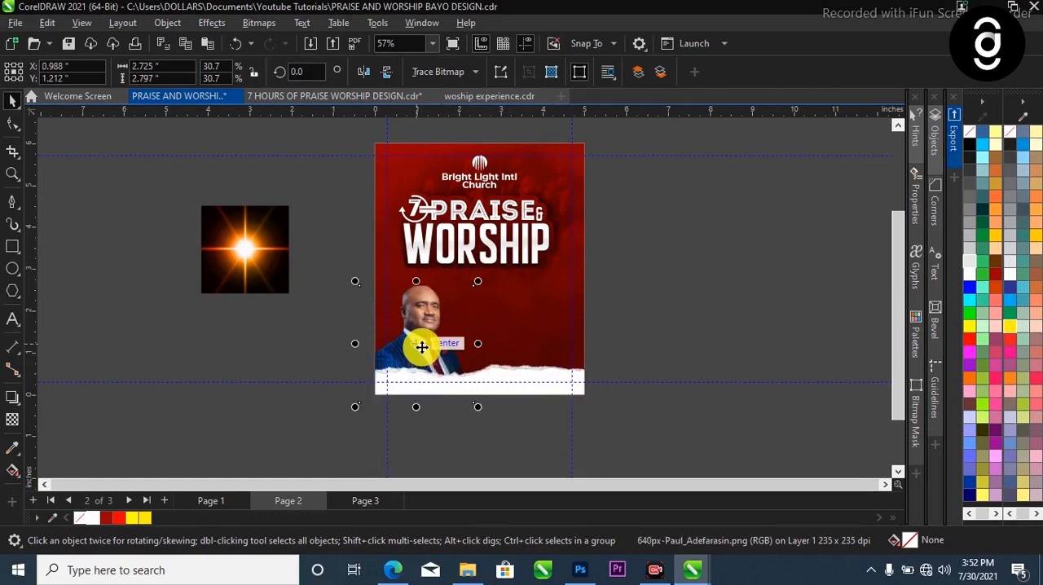
key("shift+Page_Up")
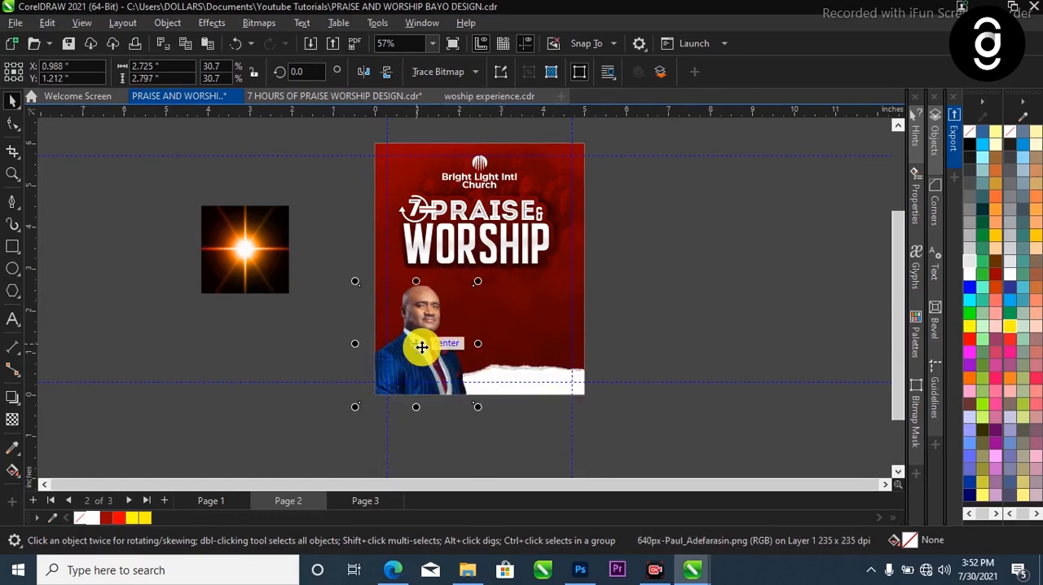
left_click(619, 319)
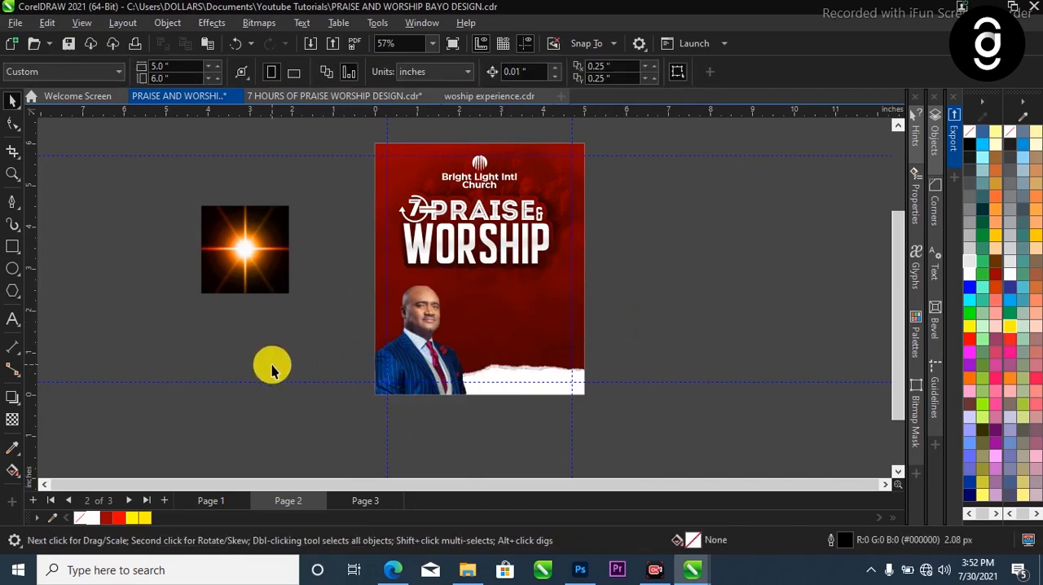
Copy the pastor's name, arrow, yellow bar, location pin and address from Page 1 and paste them onto Page 2
scroll(511, 261, "up", 1)
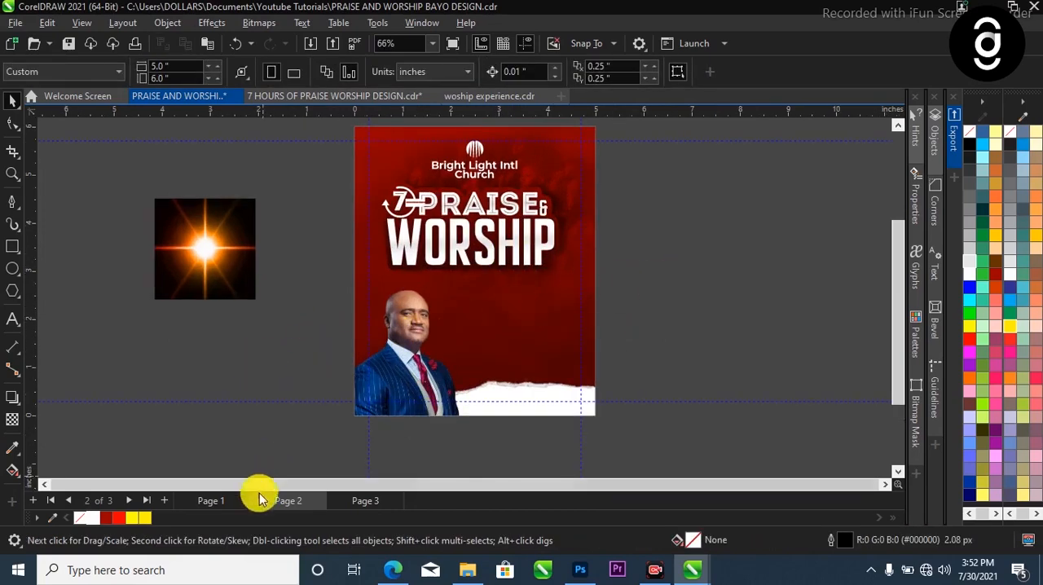
left_click(216, 500)
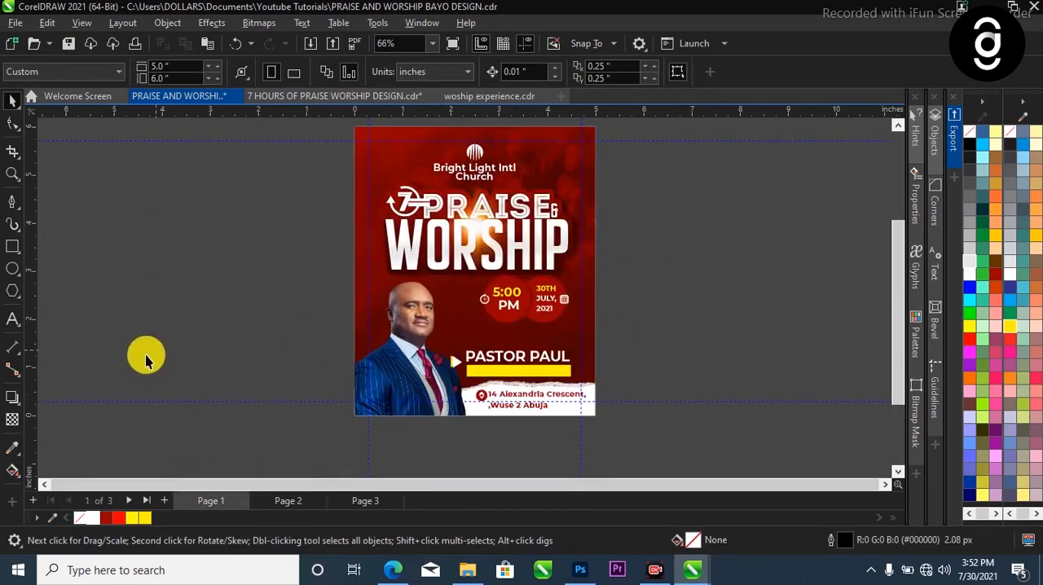
scroll(146, 357, "down", 2)
scroll(442, 419, "up", 4)
left_click_drag(598, 323, 321, 466)
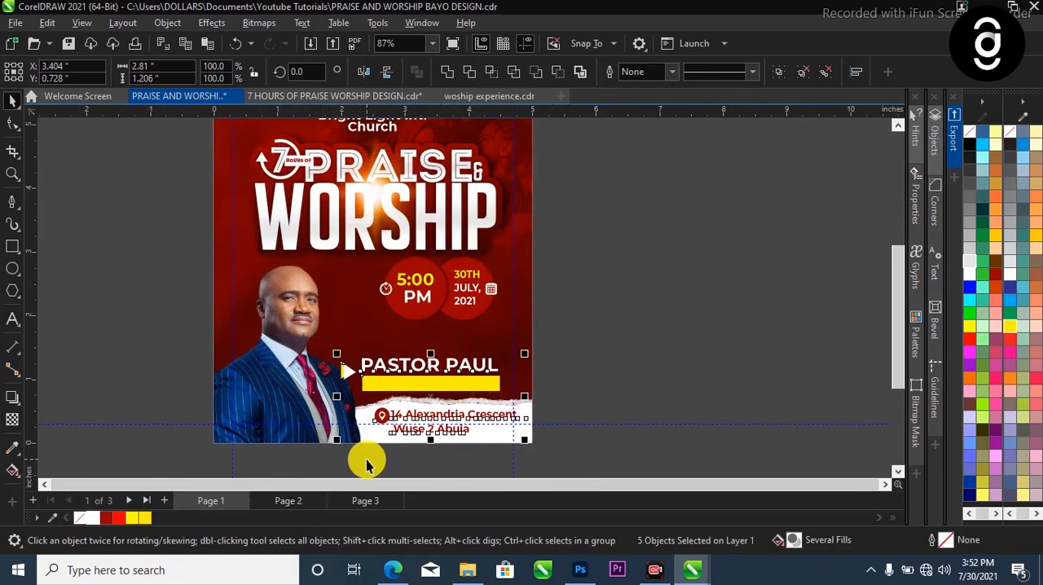
left_click(306, 505)
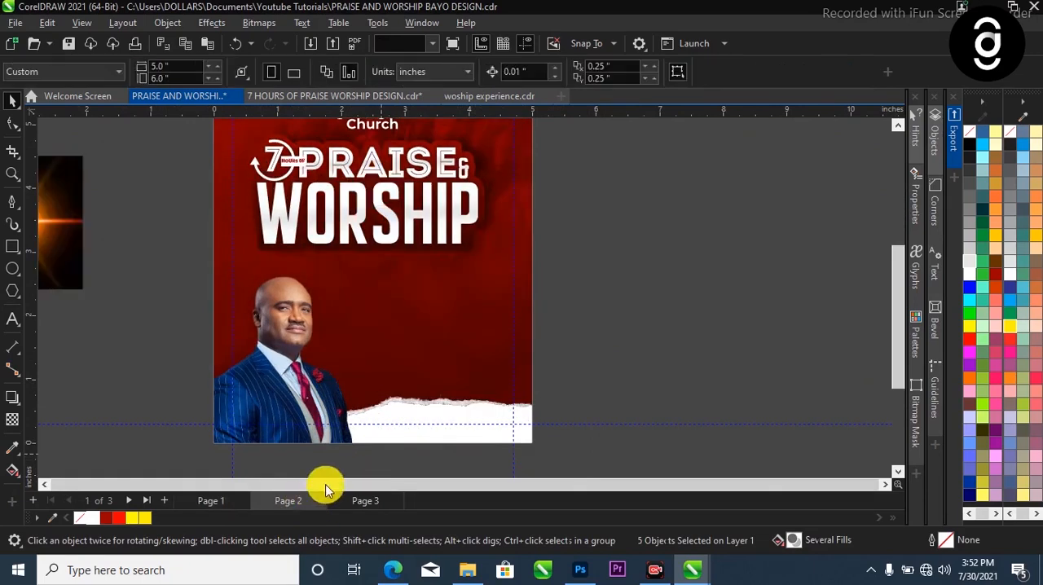
left_click(442, 418)
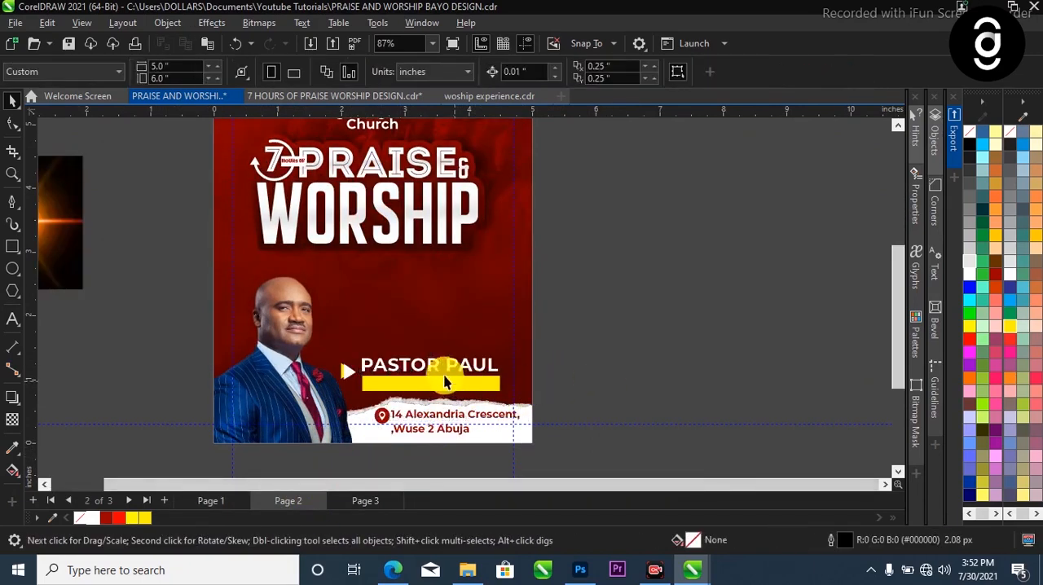
scroll(448, 374, "up", 1)
left_click(459, 367)
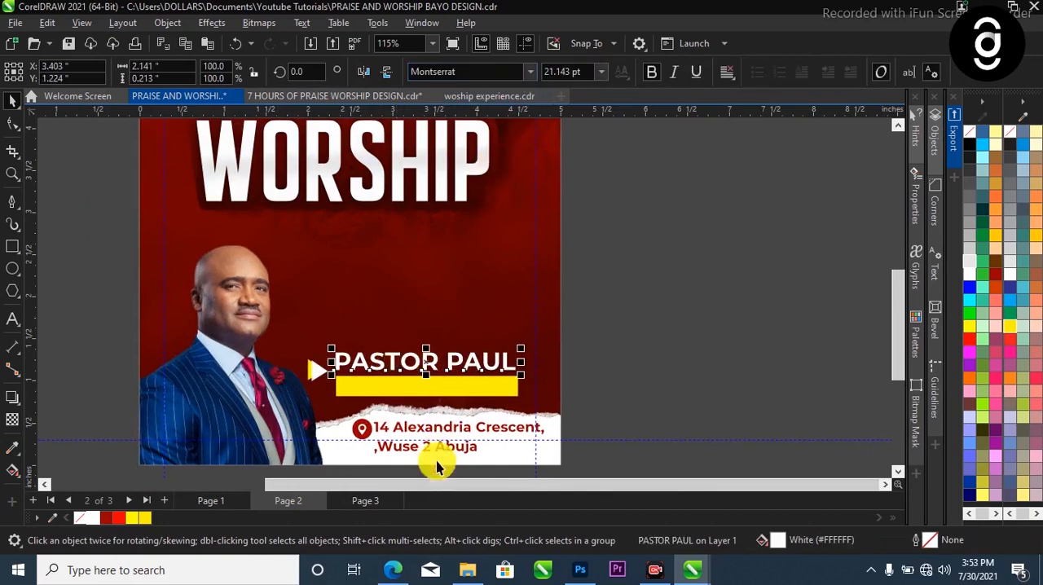
left_click(450, 436)
scroll(447, 429, "up", 3)
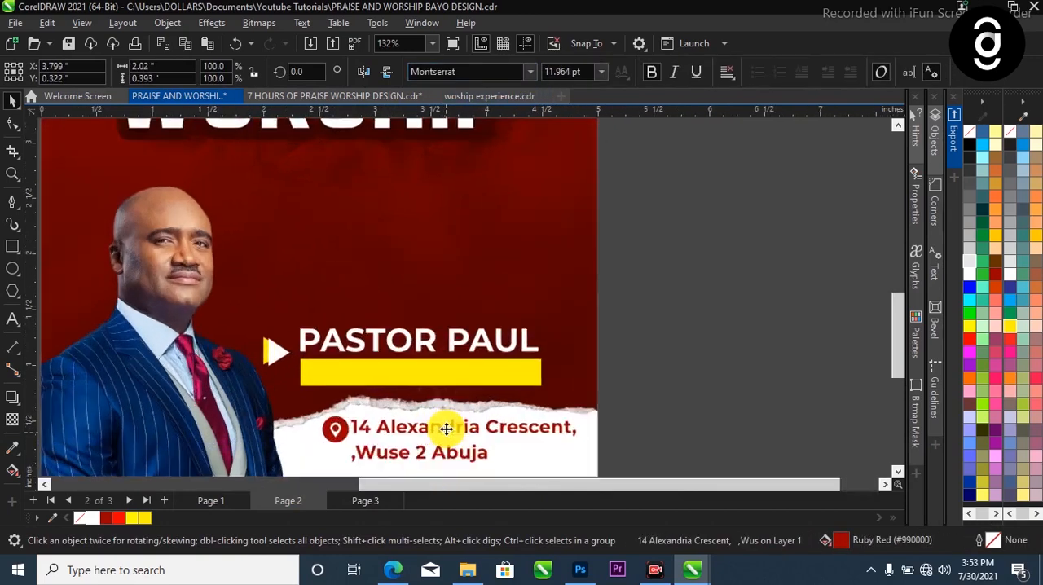
scroll(355, 426, "down", 3)
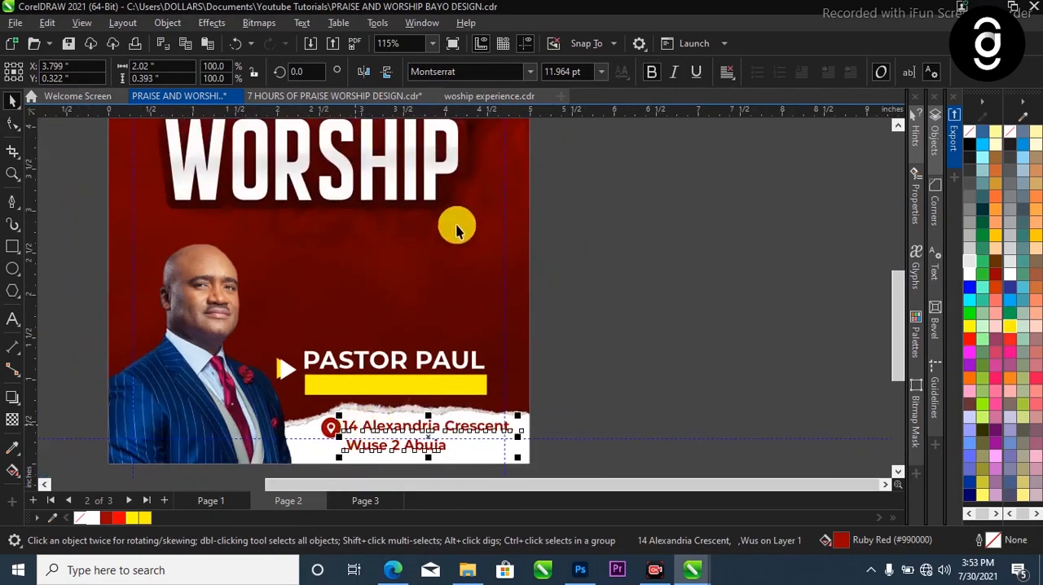
left_click(554, 403)
scroll(554, 404, "down", 2)
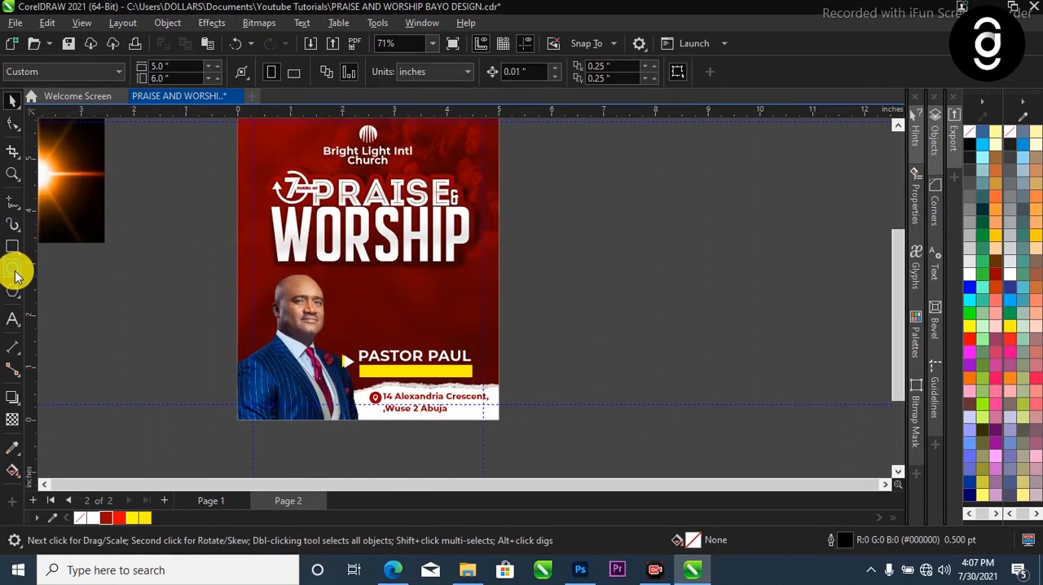
Draw a circle about 1.1 inches in diameter below WORSHIP, fill it Ruby Red and remove its outline
left_click(13, 269)
left_click_drag(370, 271, 423, 328)
key("space")
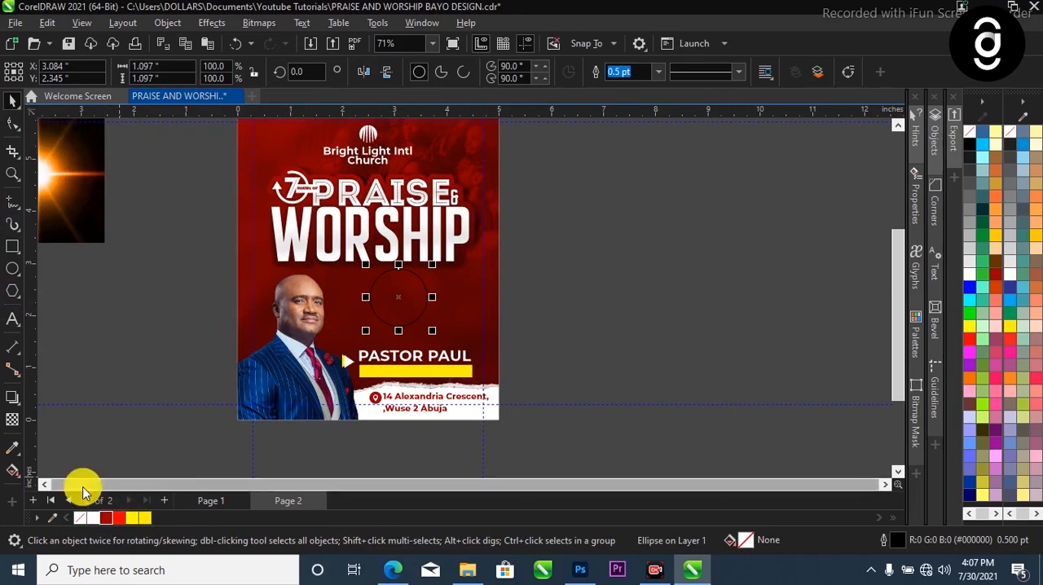
left_click(106, 519)
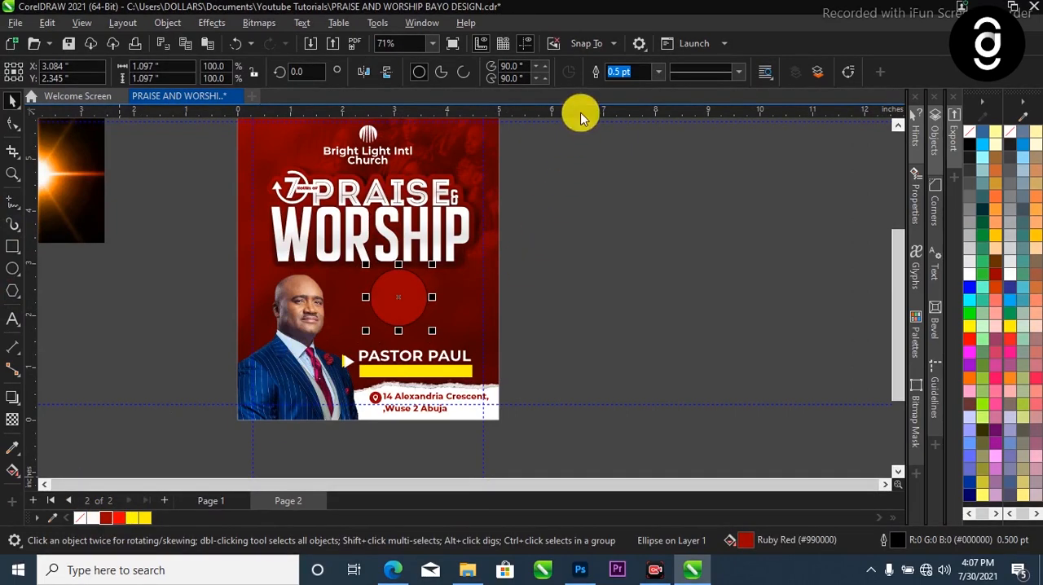
left_click(659, 75)
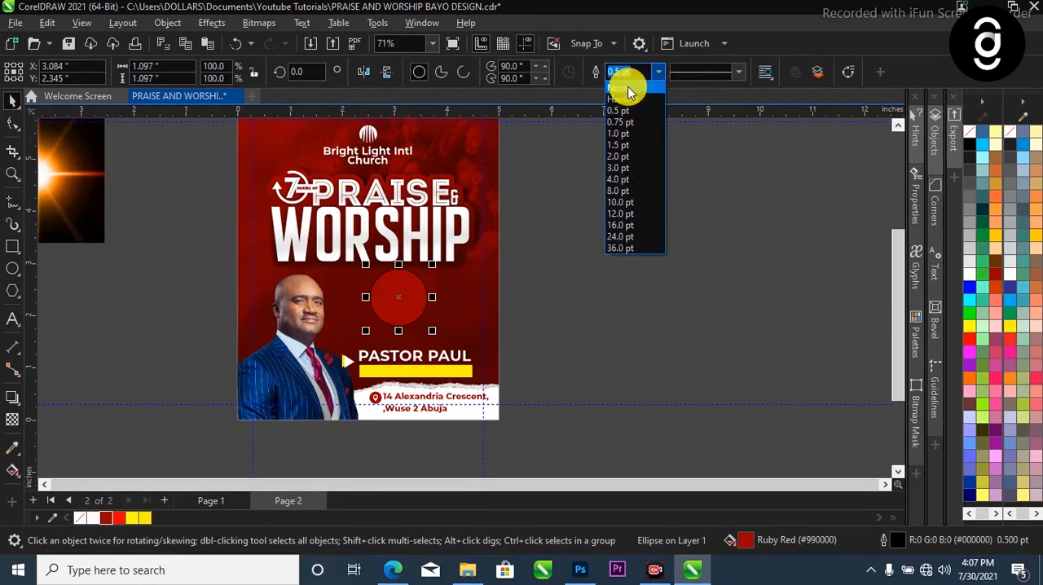
left_click(621, 88)
Shrink the circle to about 0.92 inches and place a duplicate beside it on the right so the two overlap
scroll(410, 293, "up", 3)
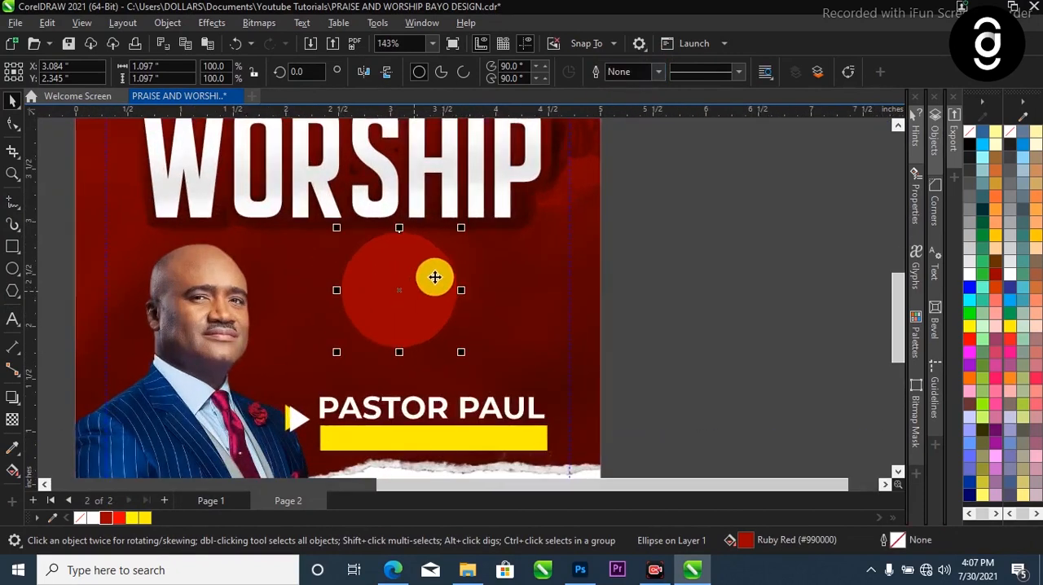
left_click_drag(463, 231, 454, 240)
left_click_drag(395, 289, 446, 285)
left_click_drag(463, 280, 450, 276)
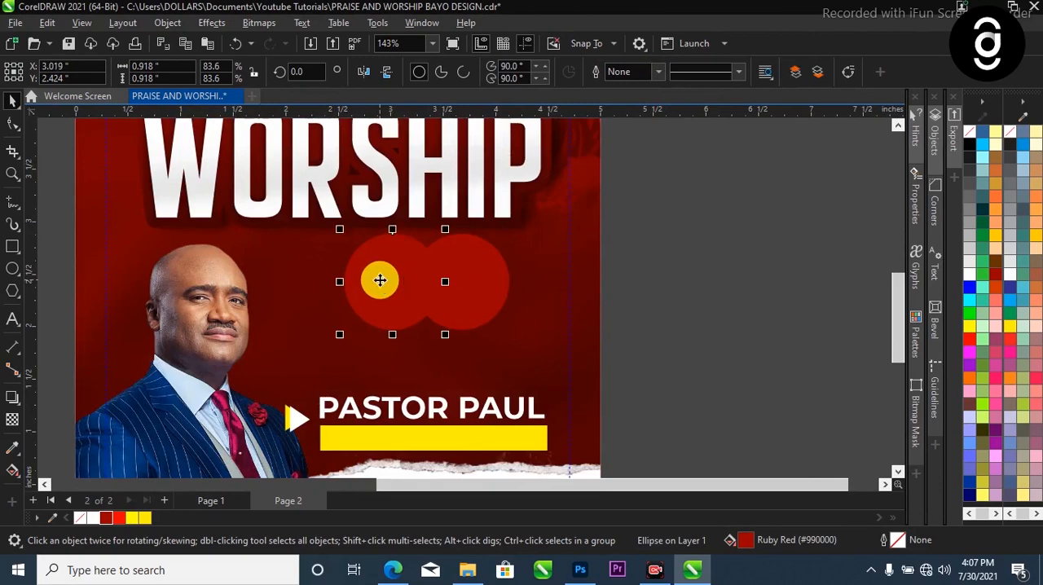
Trim the right circle with the left one, leaving a thin gap between them, and move both further right beneath WORSHIP
left_click(491, 273, "shift")
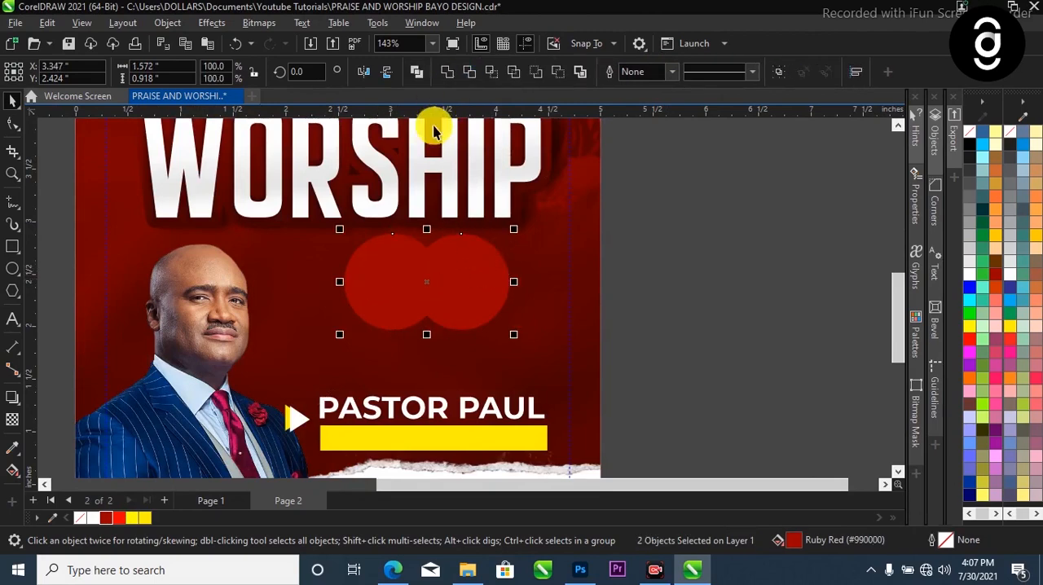
left_click(471, 73)
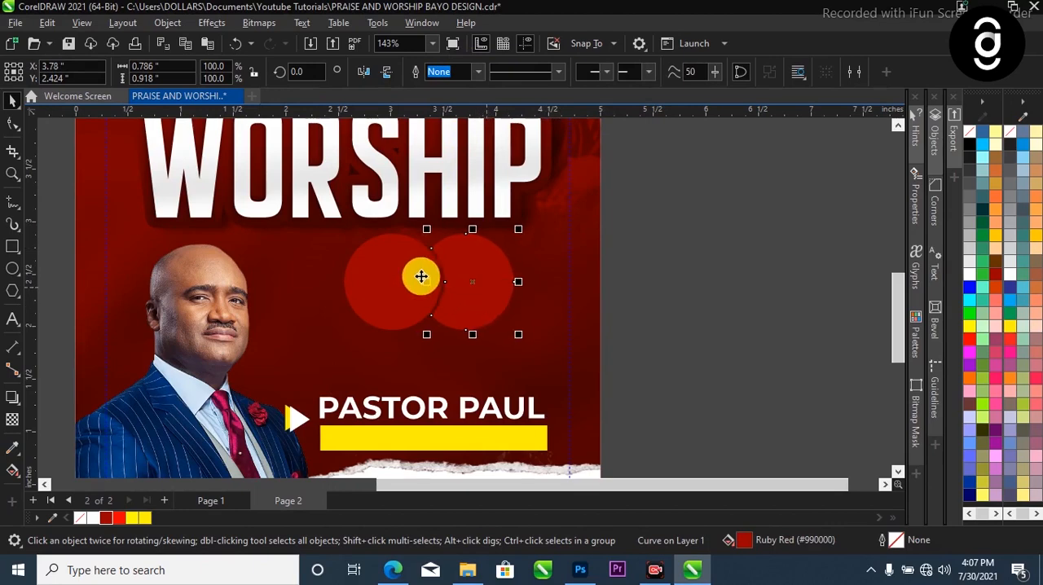
left_click(380, 263, "shift")
left_click_drag(465, 263, 492, 264)
scroll(600, 263, "down", 1)
left_click(702, 272)
scroll(435, 420, "down", 1)
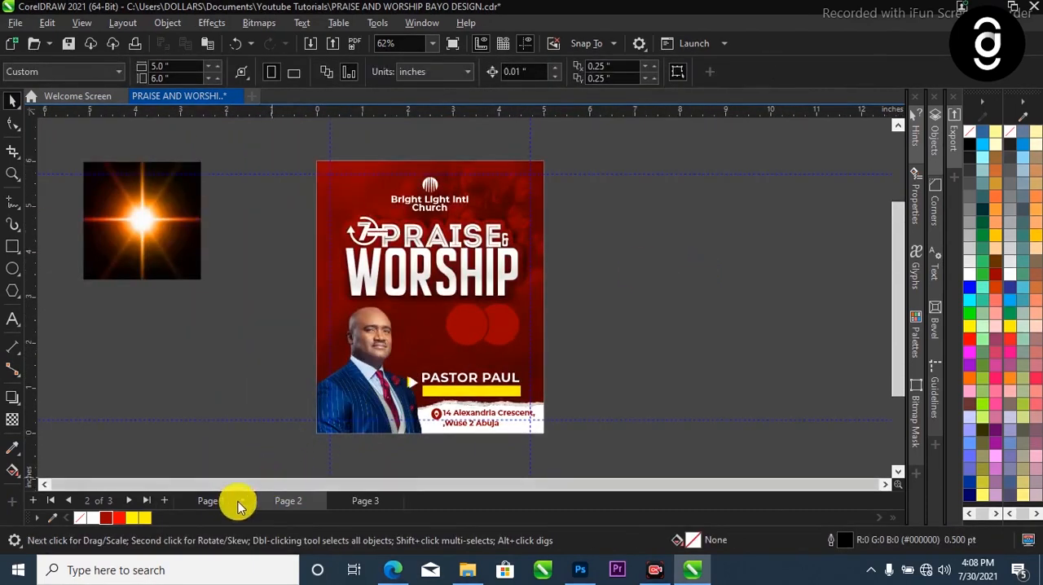
Copy the 5:00 PM time, the 30th July, 2021 date and the clock and calendar icons from Page 1 onto Page 2
scroll(584, 359, "up", 1)
left_click(209, 500)
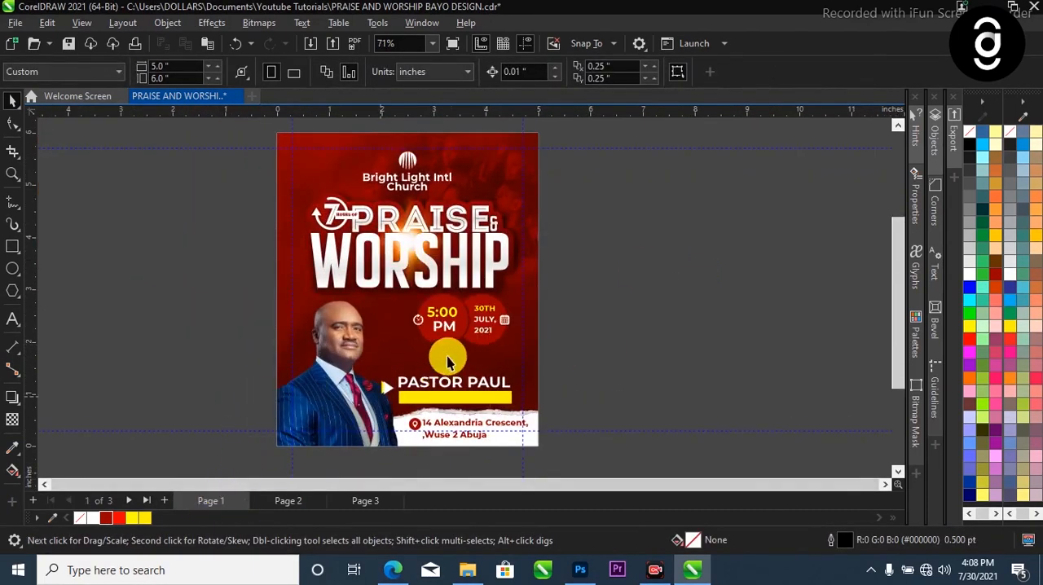
scroll(466, 322, "up", 3)
left_click(480, 320)
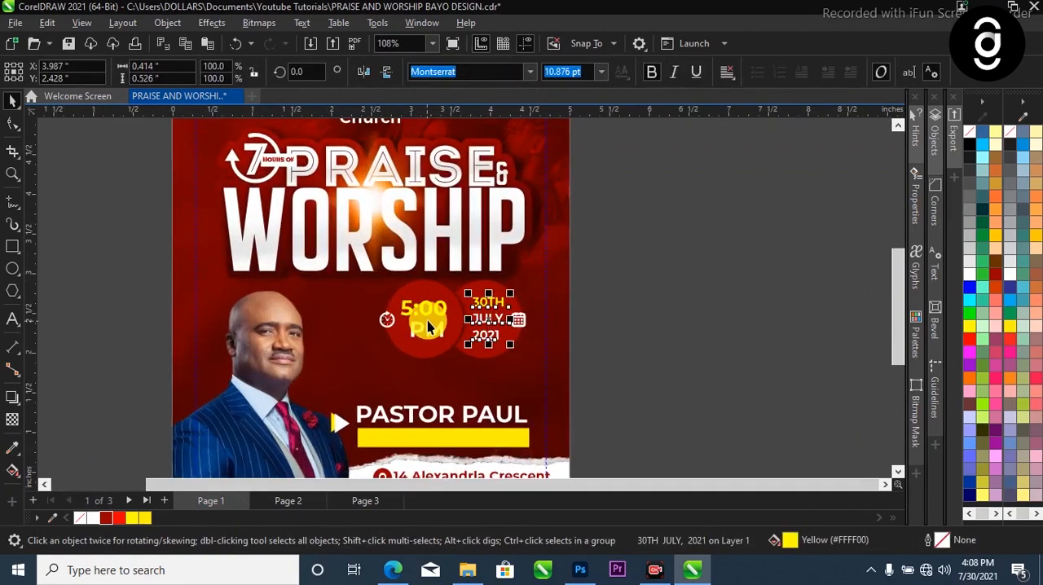
left_click(444, 318, "shift")
left_click_drag(626, 260, 358, 353)
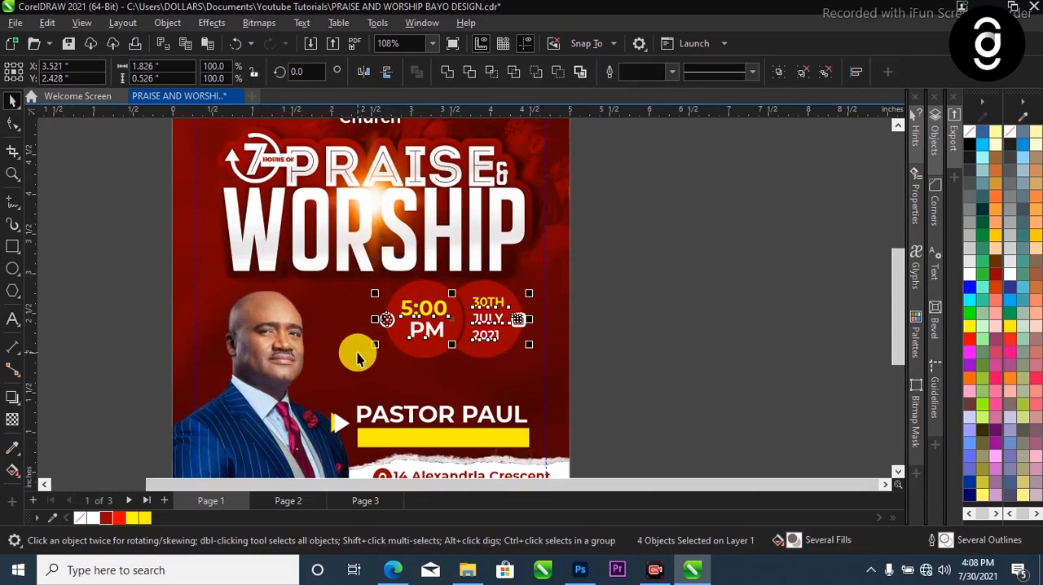
left_click(294, 500)
key("ctrl+v")
scroll(506, 357, "up", 1)
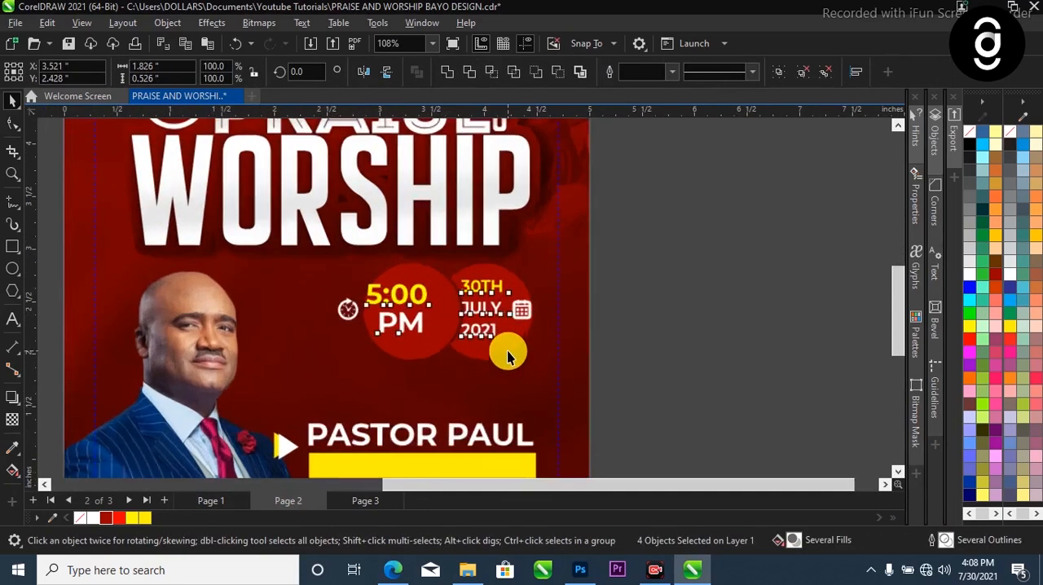
left_click(414, 349)
left_click(477, 345, "shift")
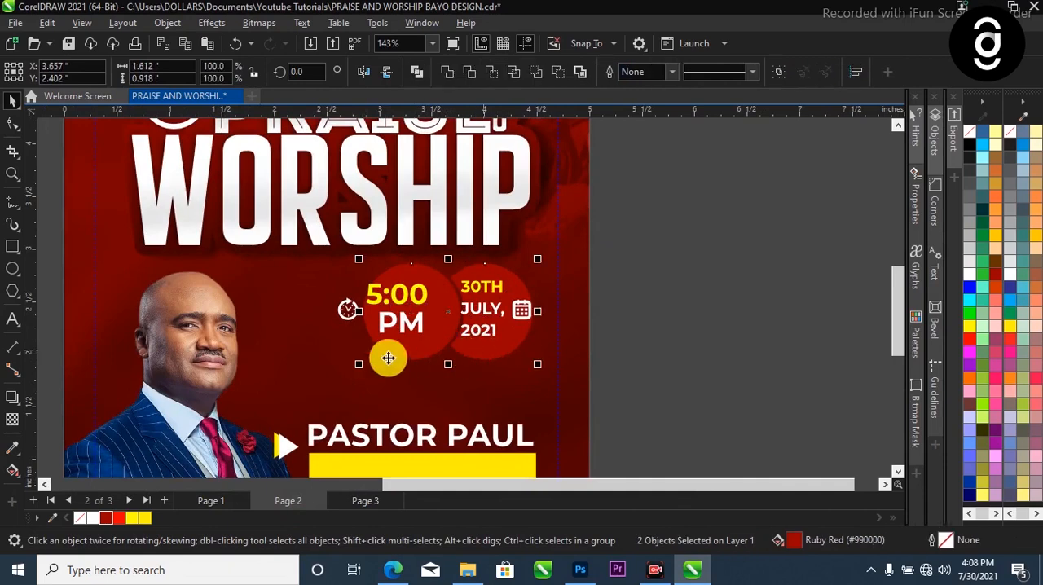
double_click(362, 361)
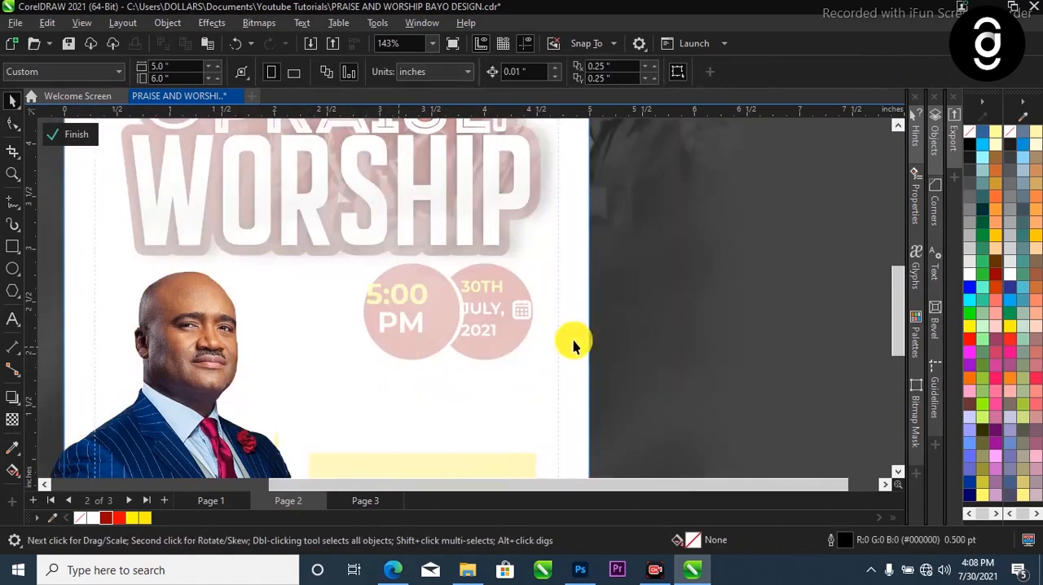
left_click(718, 327)
left_click(75, 134)
Select both red circles and enlarge them together to about 1.75 by 1 inch overall
left_click(505, 349)
left_click(417, 355, "shift")
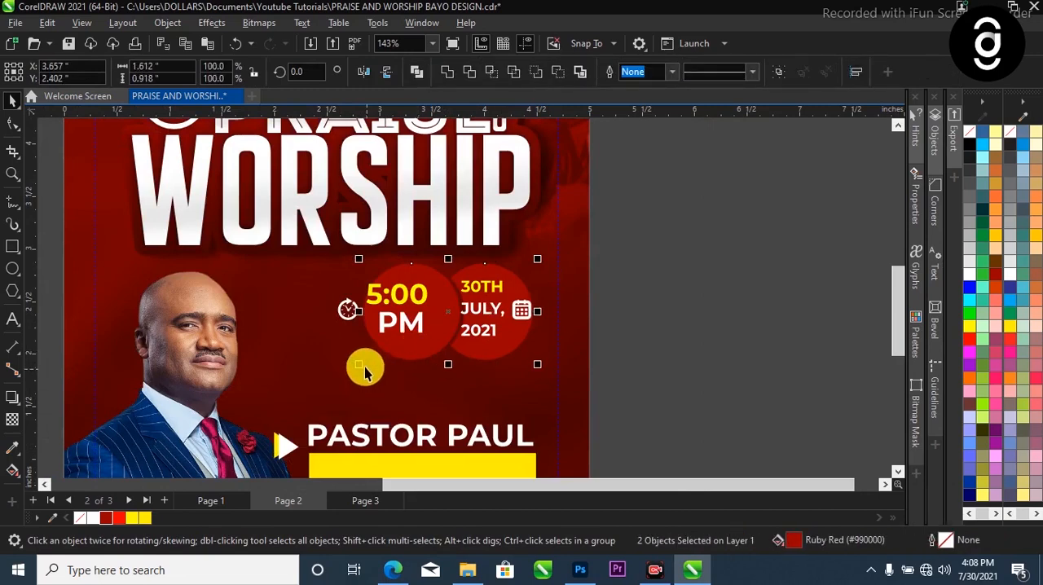
left_click_drag(356, 371, 274, 373)
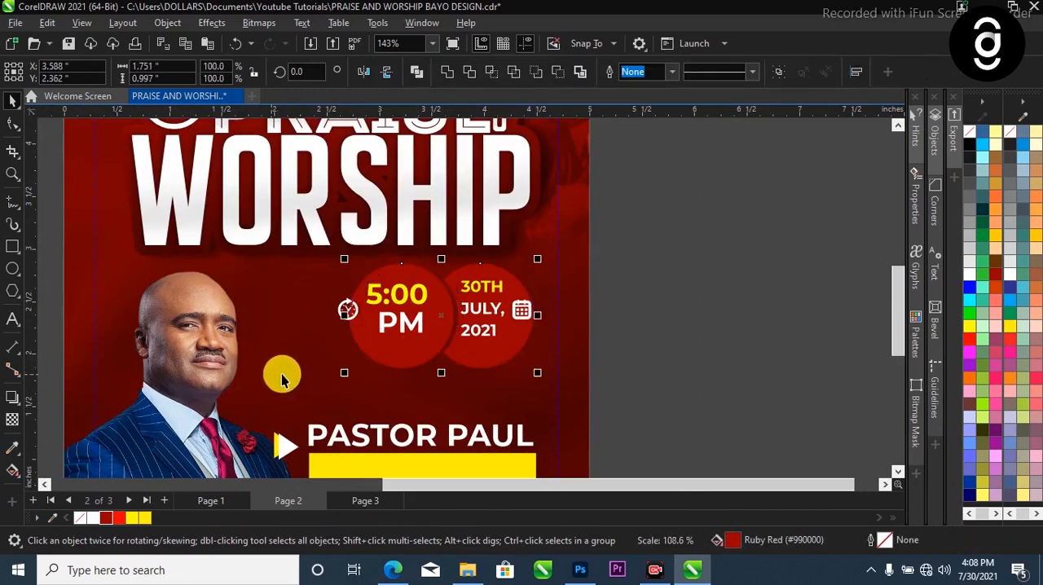
Centre the 5:00 PM text horizontally and vertically on the left red circle
left_click(489, 329)
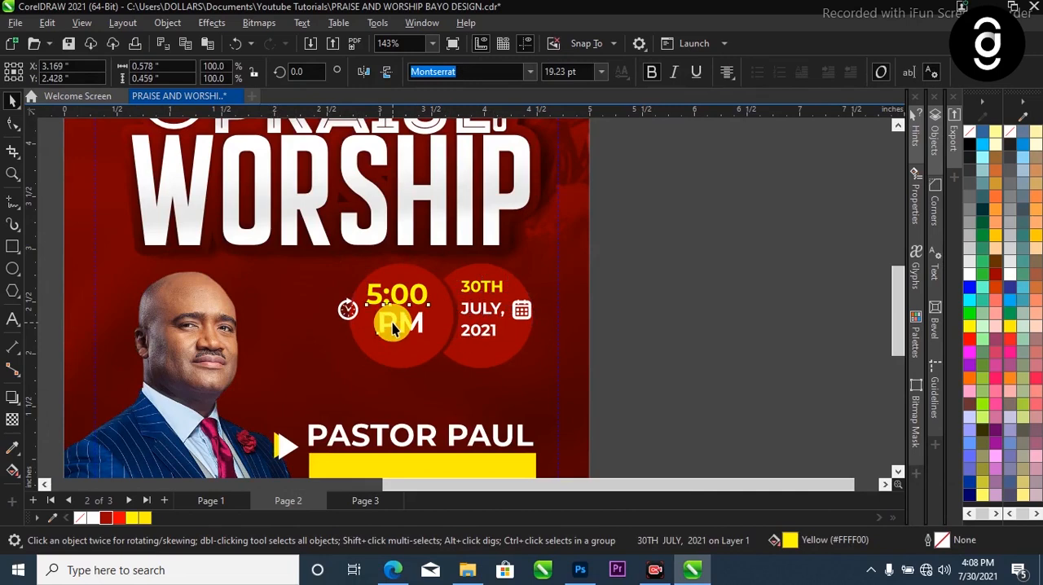
left_click(398, 323)
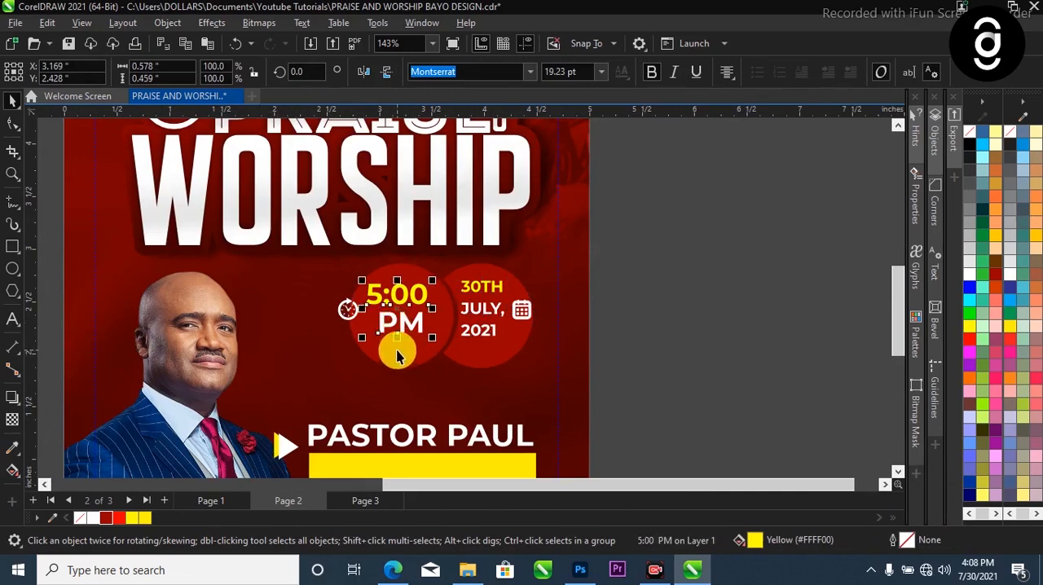
left_click(397, 355, "shift")
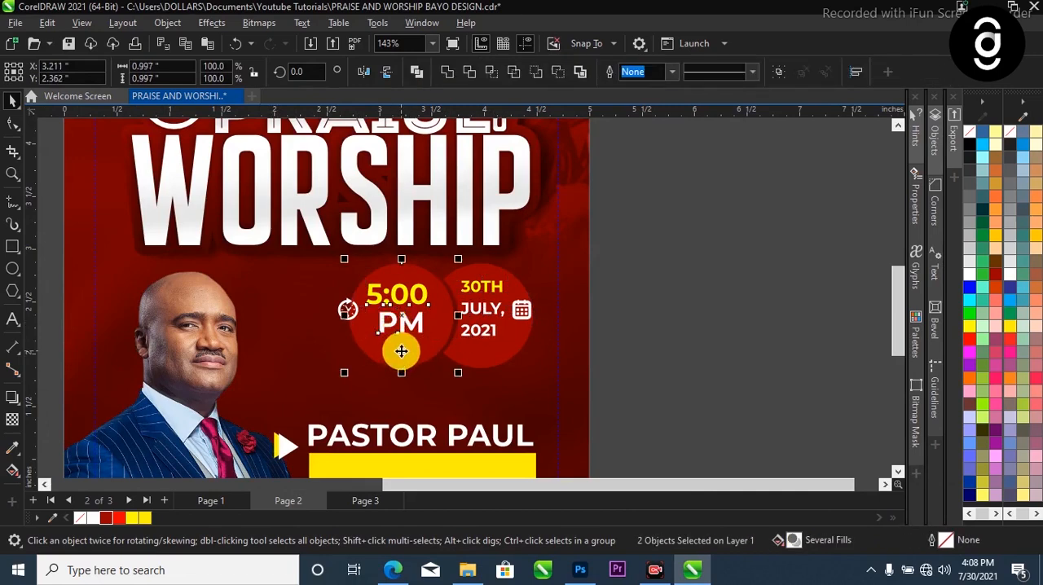
key("e")
key("c")
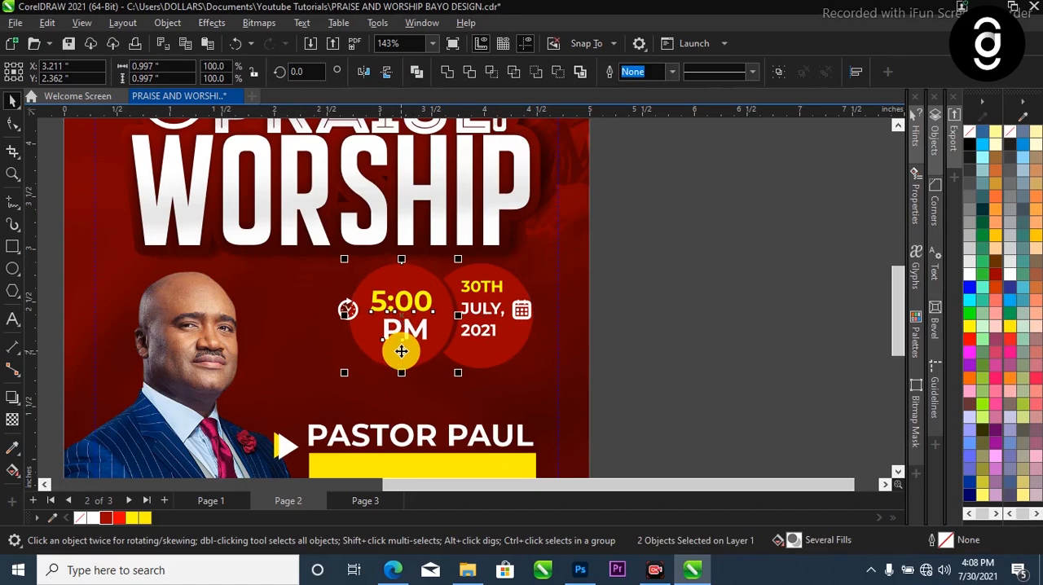
Centre the 30th July, 2021 date text horizontally and vertically on the right red circle
left_click(698, 318)
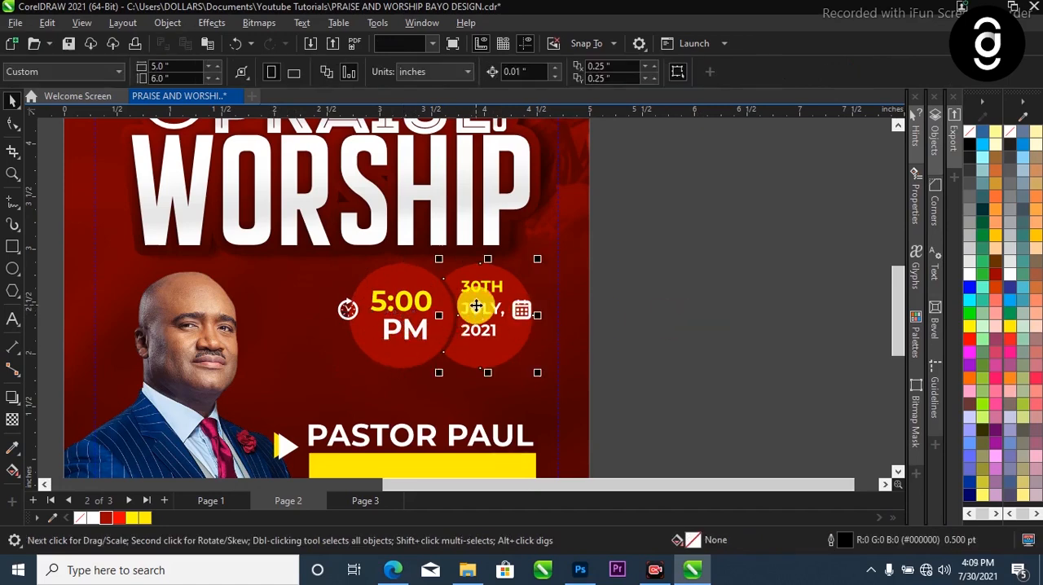
left_click(494, 337)
left_click(495, 354, "shift")
key("e")
key("c")
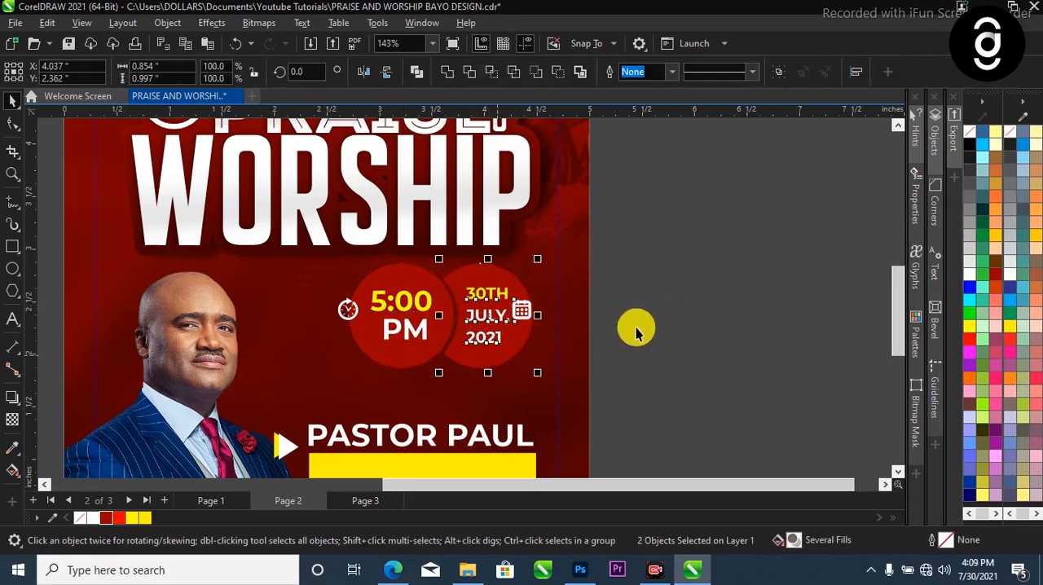
Align the clock icon vertically with the centre of the left red circle
left_click(347, 310)
scroll(351, 312, "up", 3)
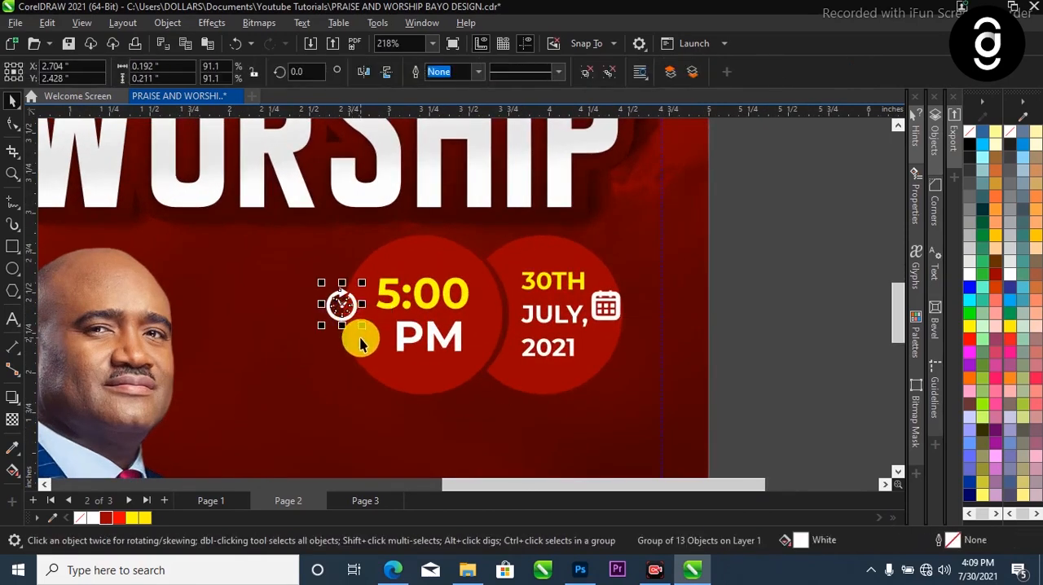
left_click(361, 337, "shift")
key("e")
left_click(707, 317)
Align the calendar icon vertically with the centre of the right circle and shift it slightly right, clear of the date
left_click(604, 316)
left_click(608, 334, "shift")
key("e")
key("Escape")
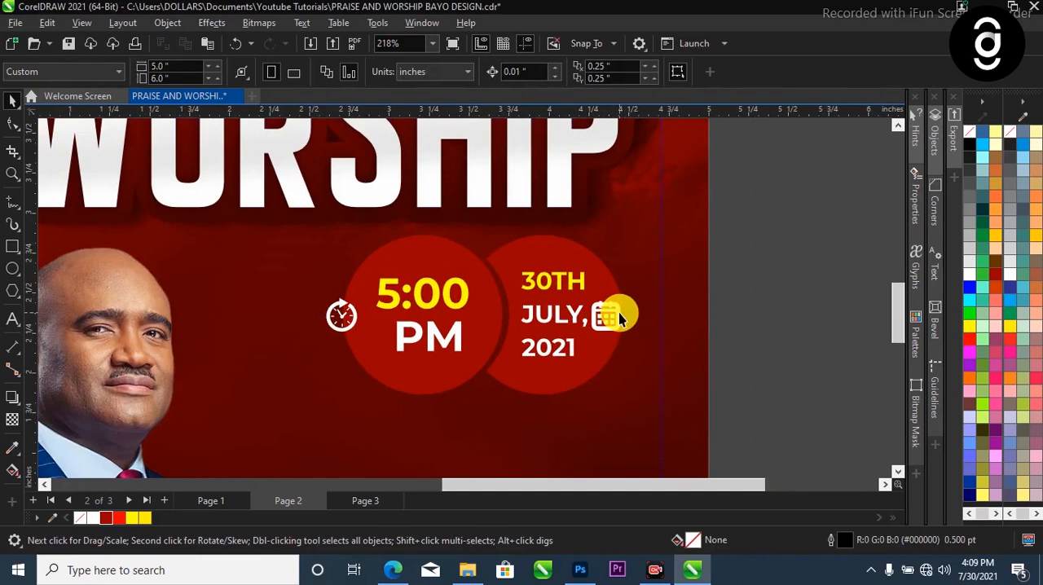
left_click_drag(620, 312, 629, 313)
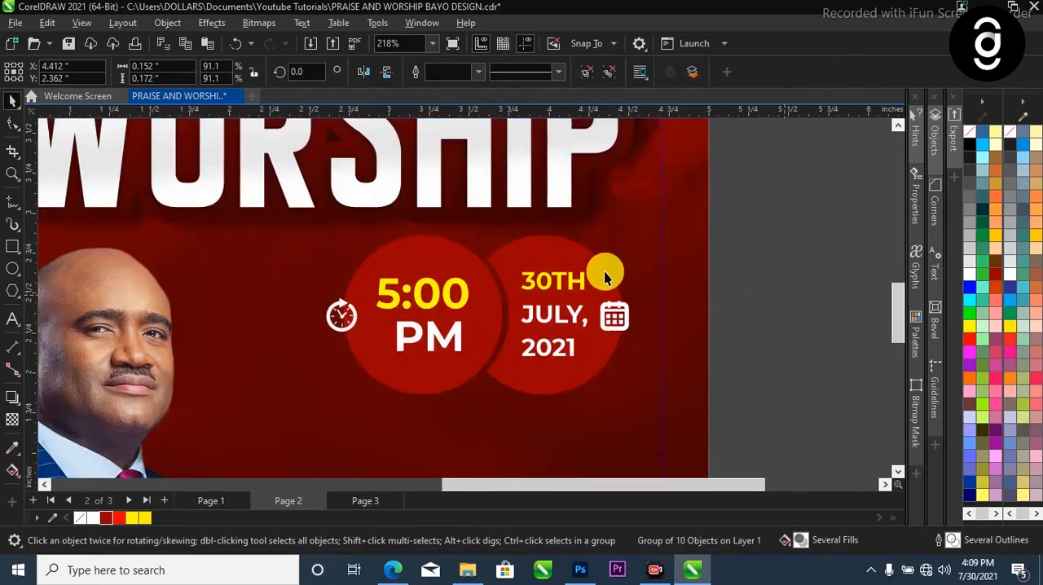
key("Escape")
Move the light flare image over the centre of the title and scale it down to about 2.27 inches square
scroll(605, 277, "down", 5)
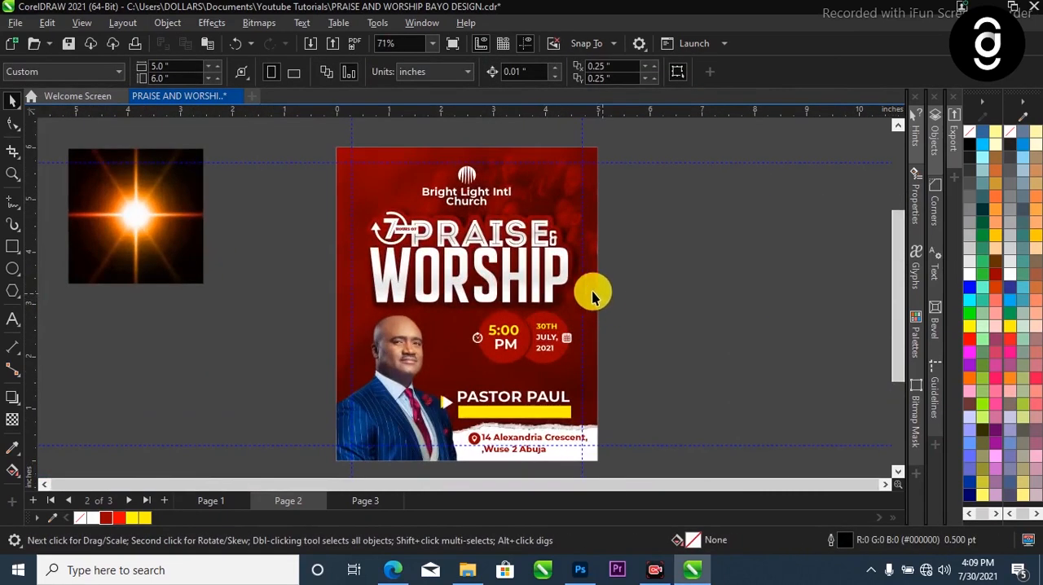
left_click_drag(165, 233, 503, 267)
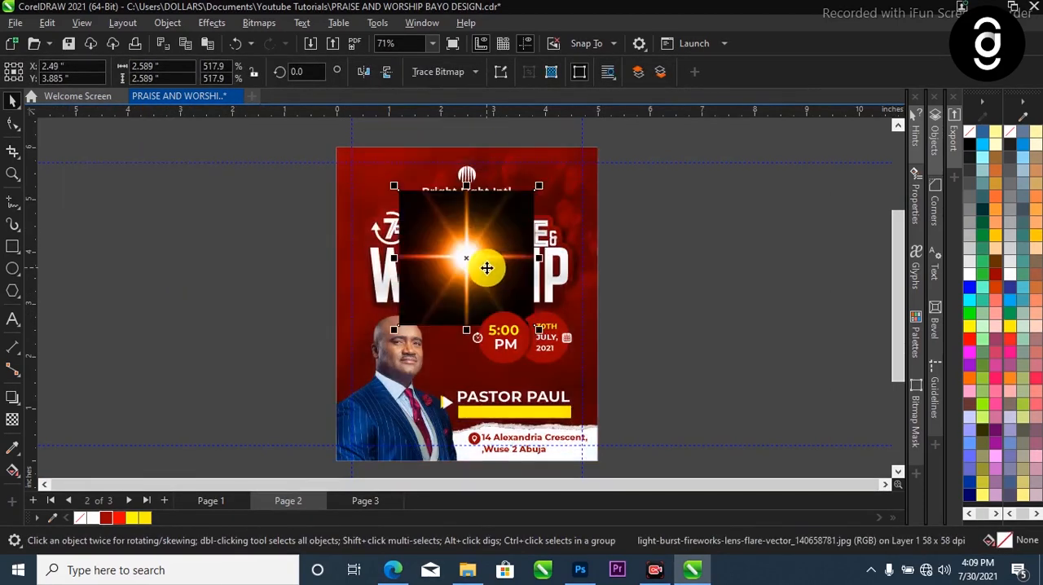
scroll(508, 225, "up", 1)
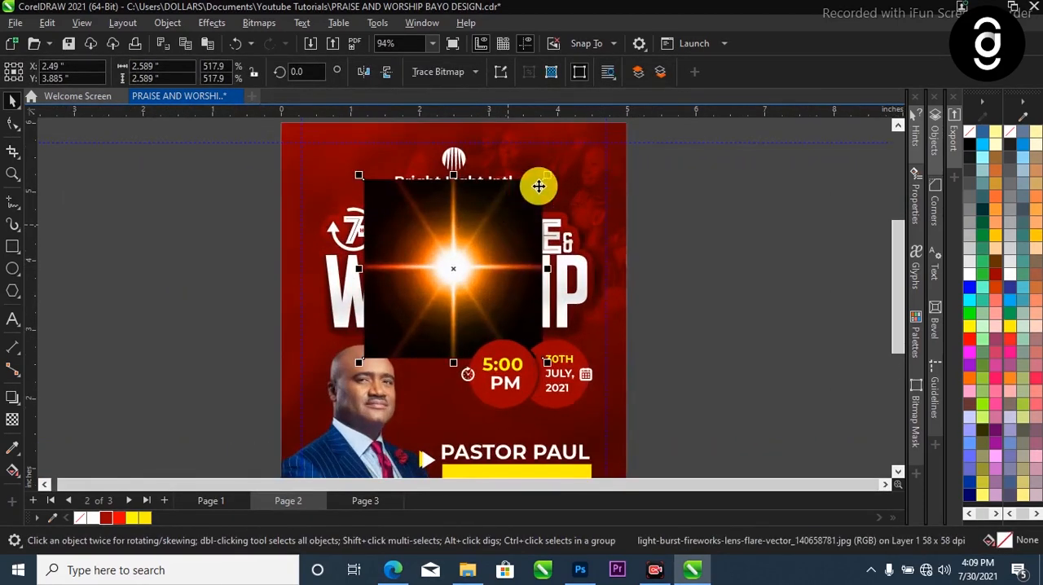
left_click_drag(544, 181, 533, 192)
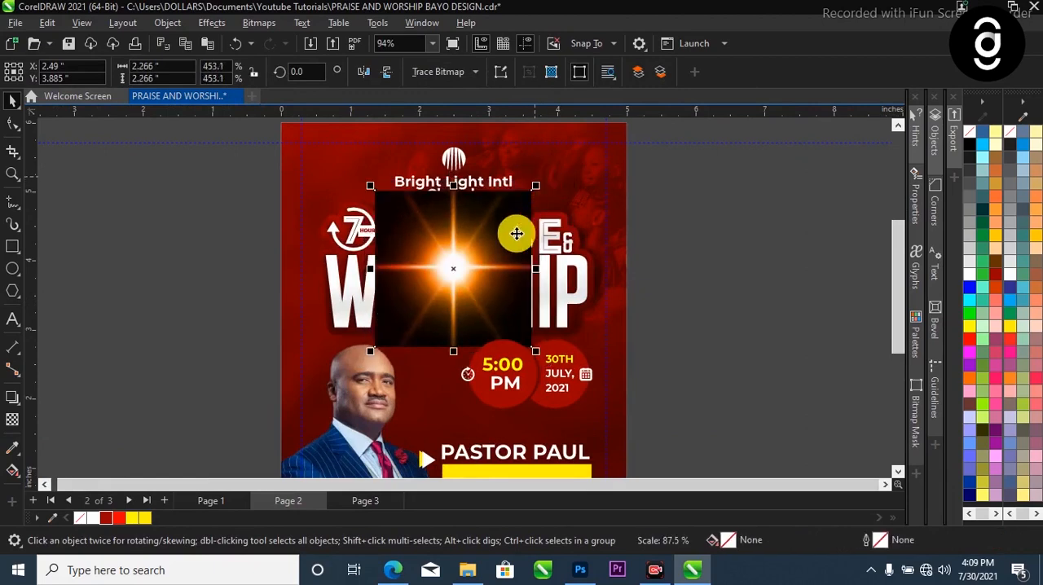
scroll(487, 262, "up", 1)
scroll(484, 261, "down", 2)
scroll(507, 261, "up", 1)
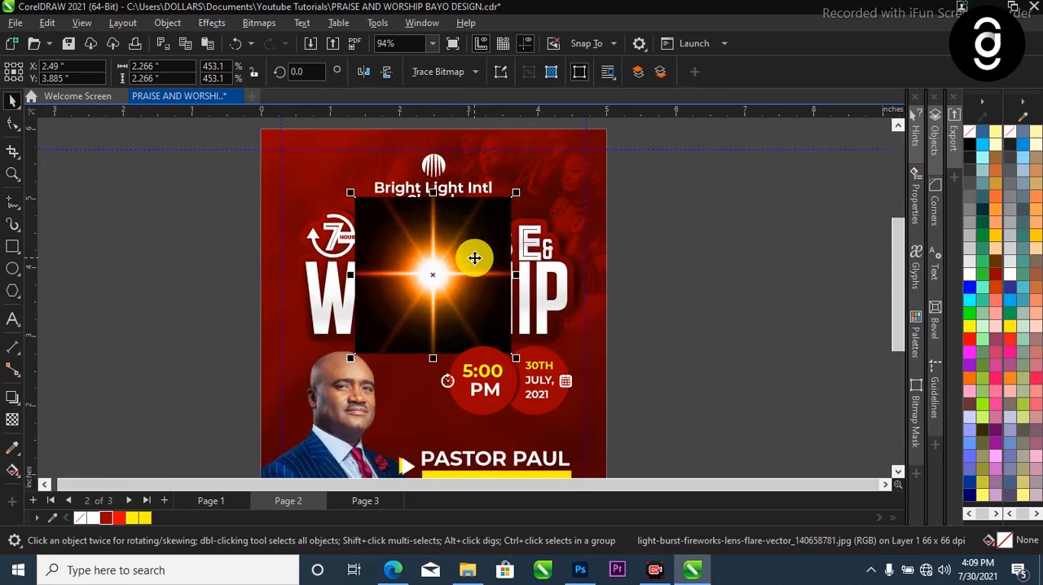
scroll(474, 257, "down", 1)
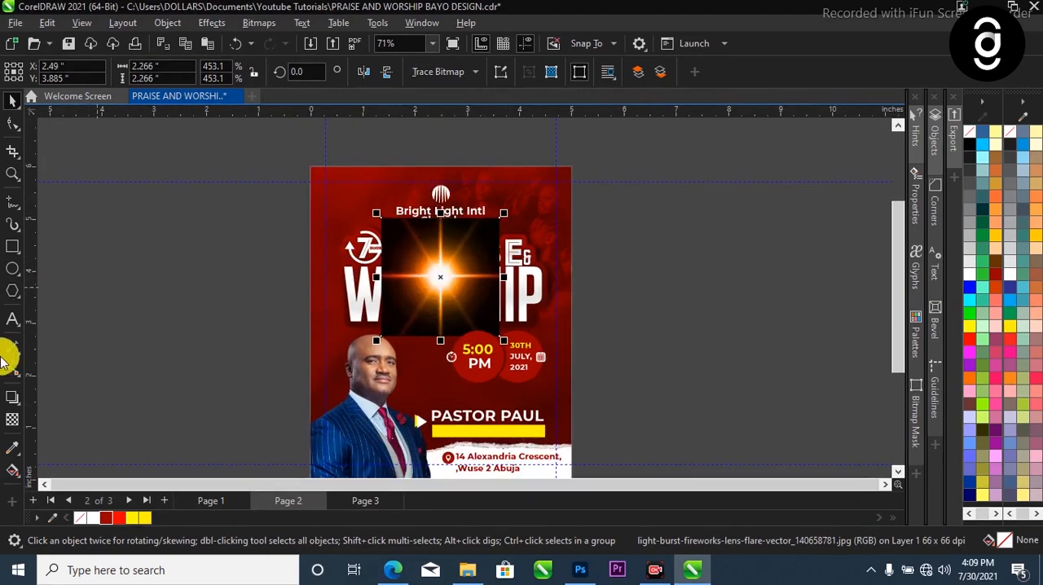
Set the merge mode of the light flare's transparency to Screen so its black background blends into the title
left_click(12, 419)
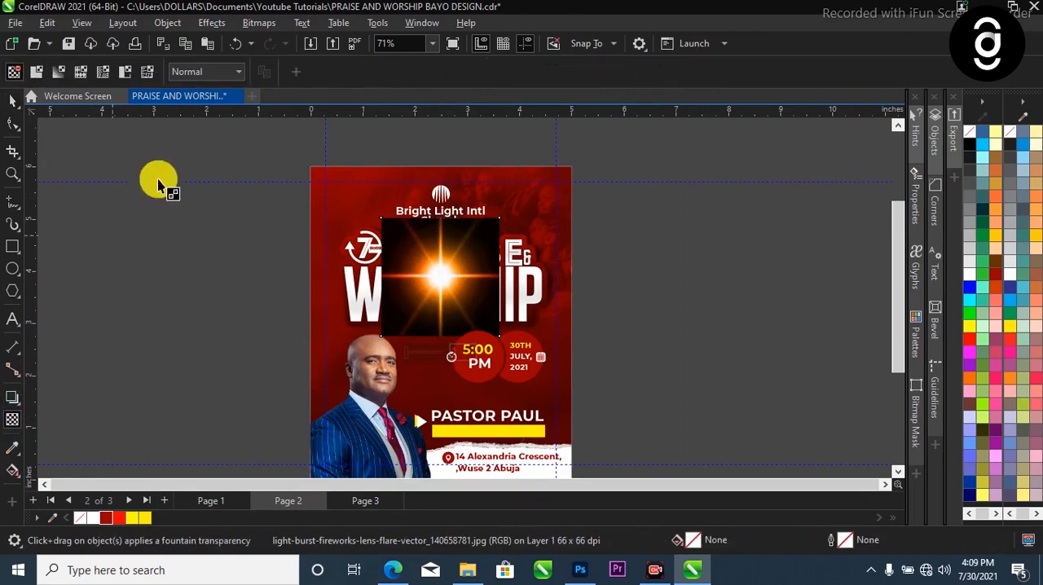
left_click(192, 77)
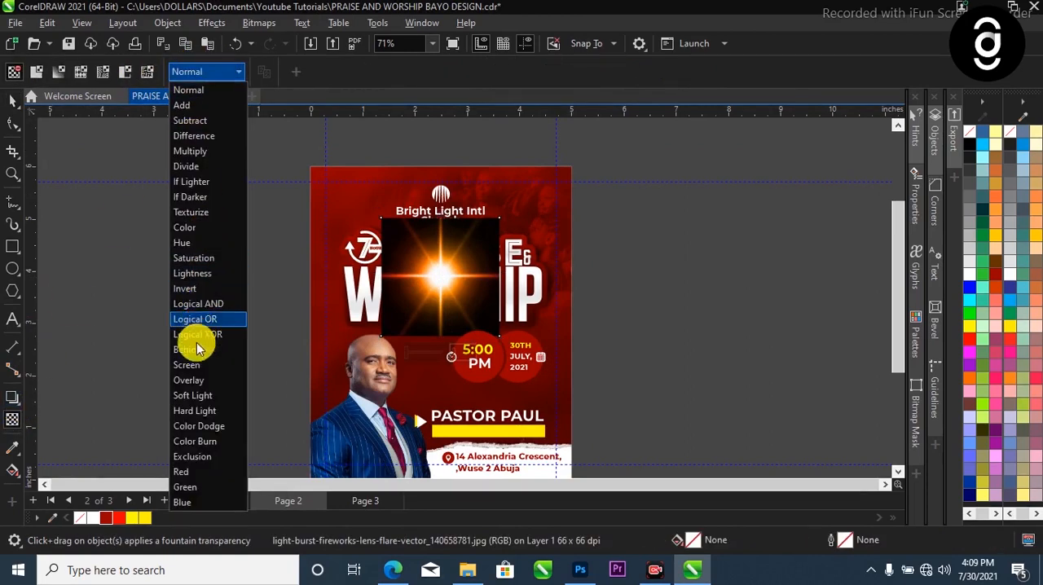
left_click(198, 362)
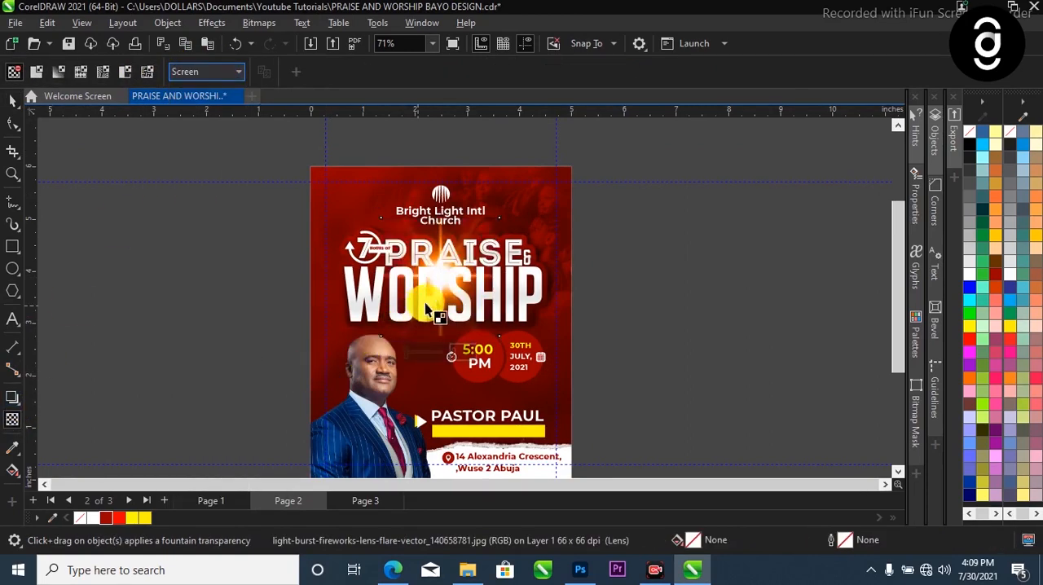
left_click(13, 101)
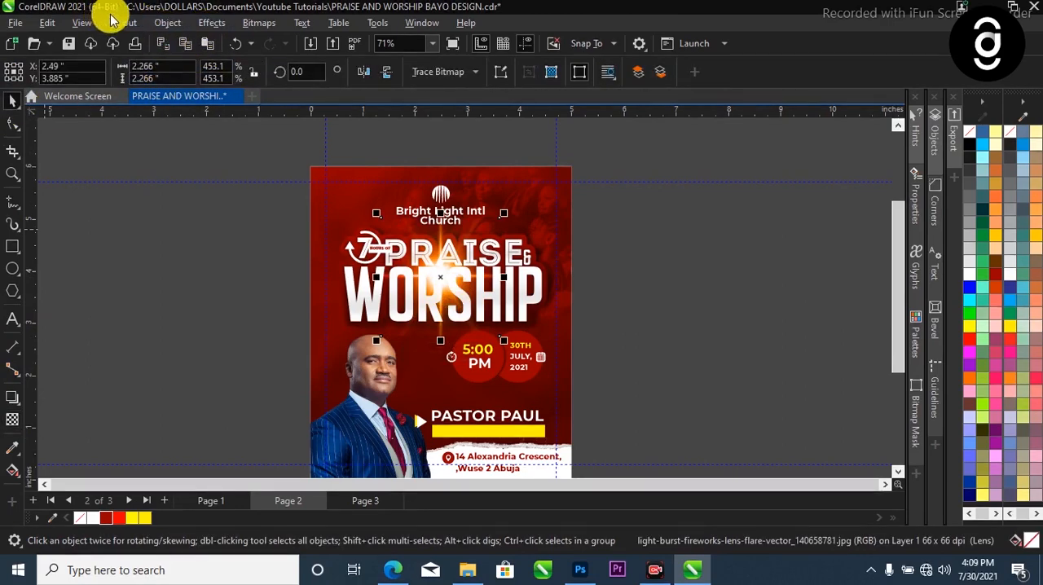
Apply a Gaussian Blur with a radius of 4.0 pixels to the light flare
left_click(212, 23)
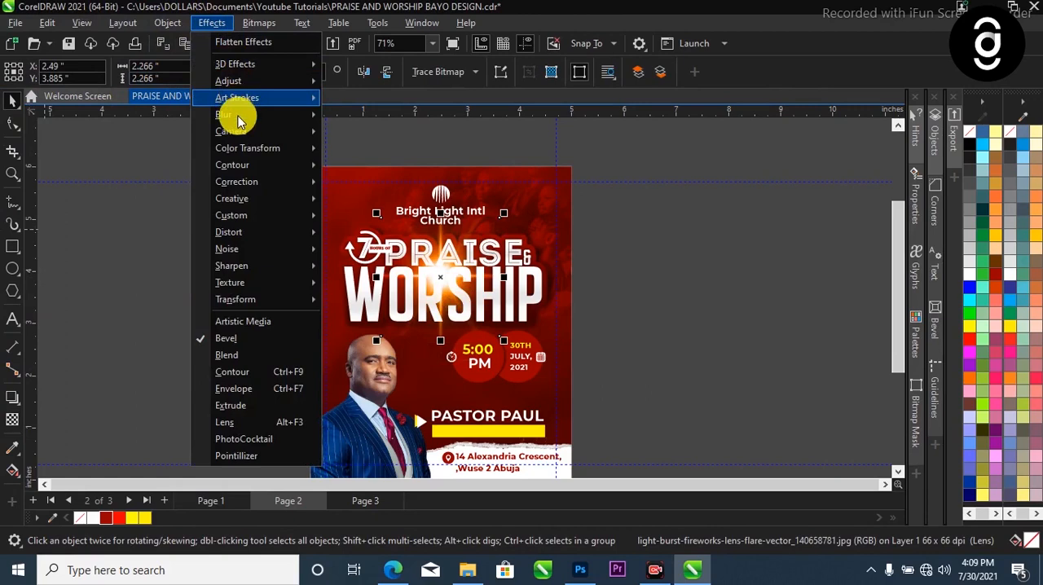
mouse_move(237, 115)
left_click(383, 153)
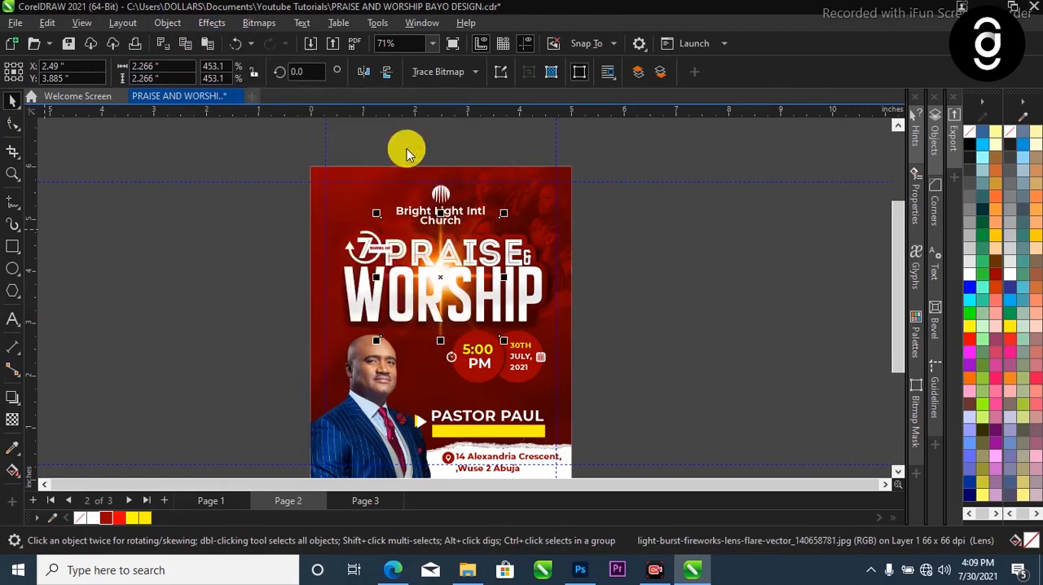
left_click_drag(445, 227, 701, 151)
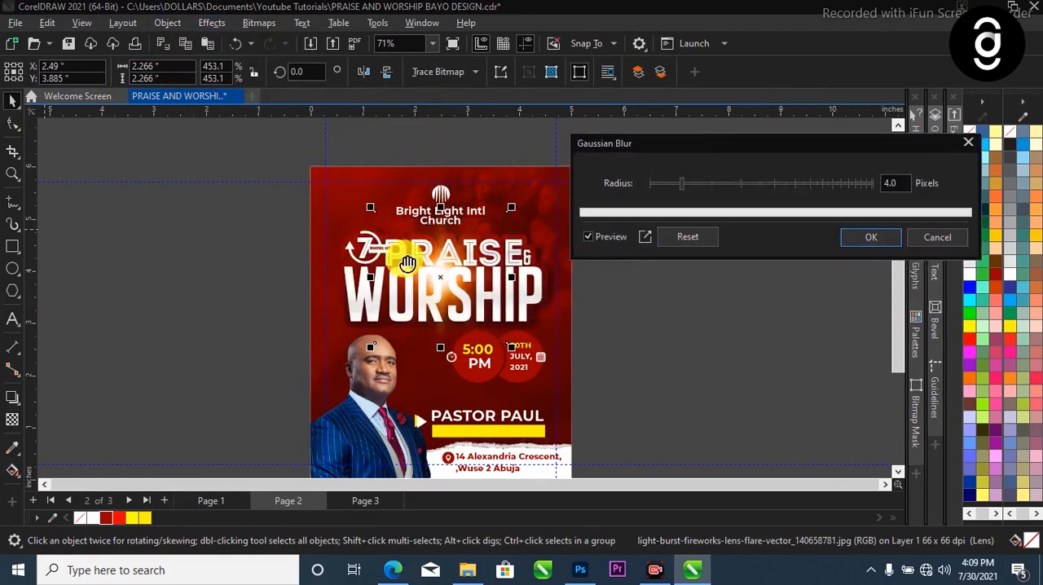
left_click(867, 239)
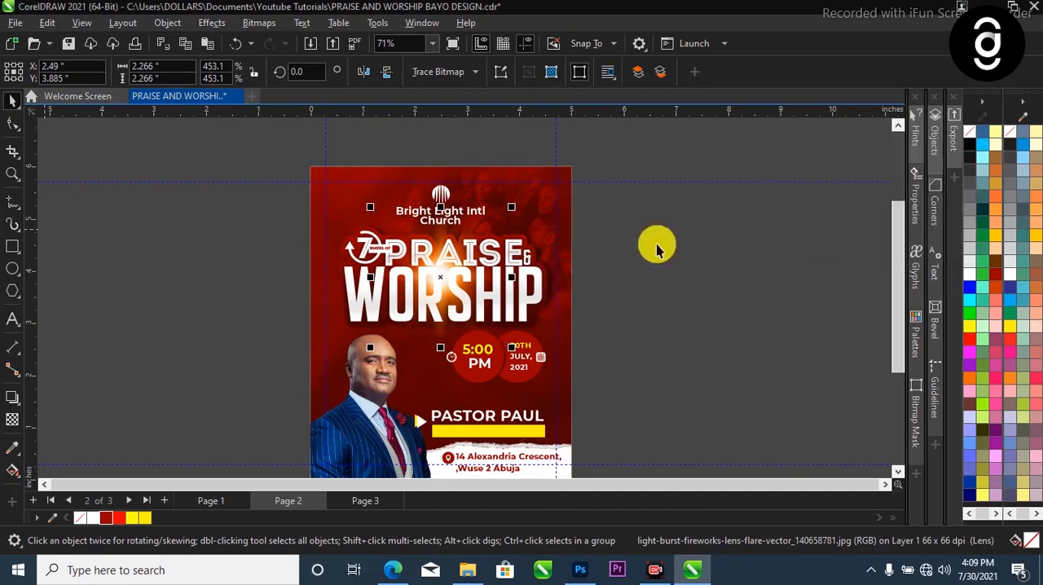
scroll(538, 232, "down", 2)
key("z")
left_click_drag(377, 159, 579, 413)
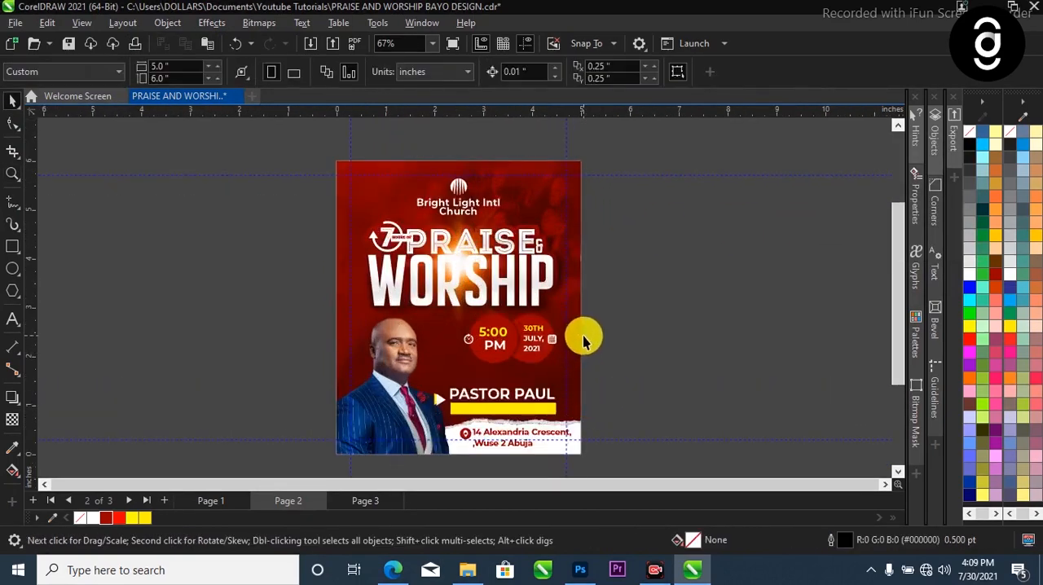
scroll(583, 335, "up", 1)
scroll(395, 317, "down", 1)
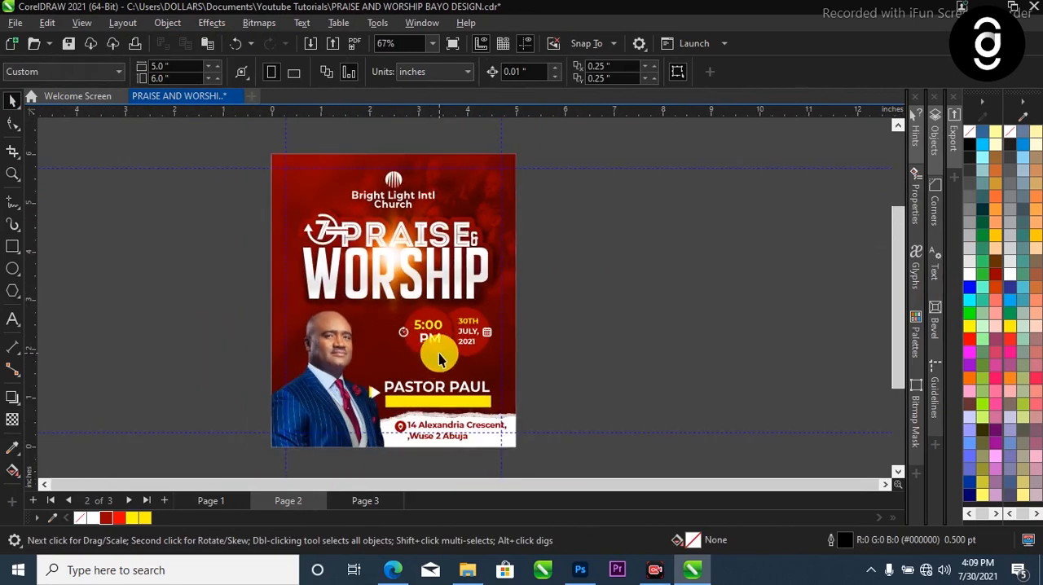